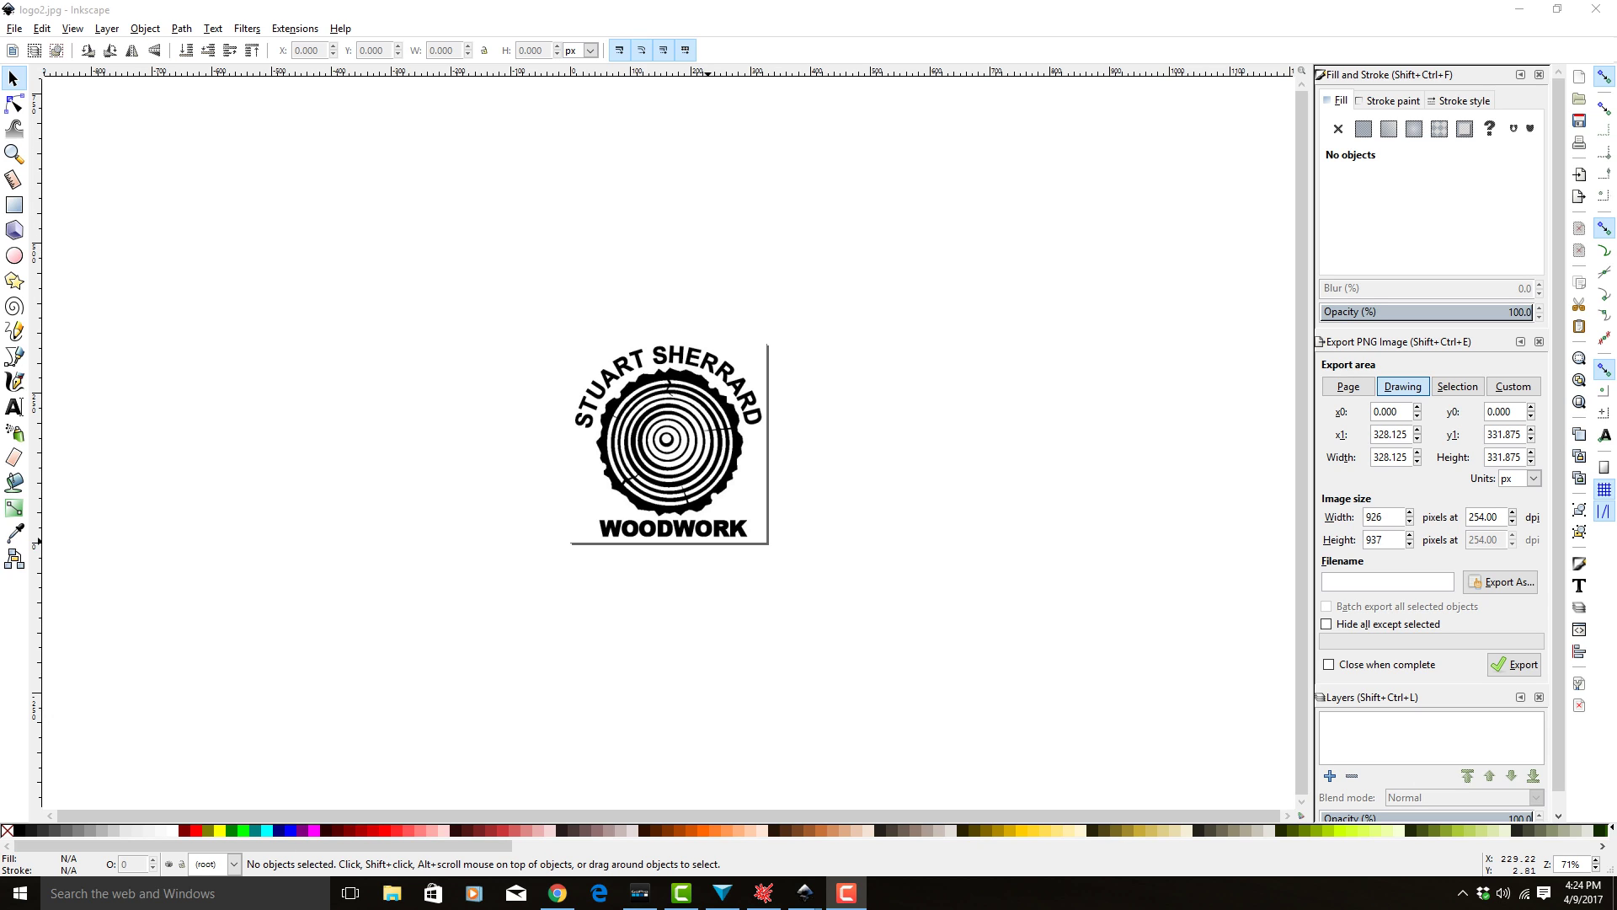
Open the Trace Bitmap settings for vectorizing the logo image.
{"action": "left_click", "coordinate": [247, 29]}
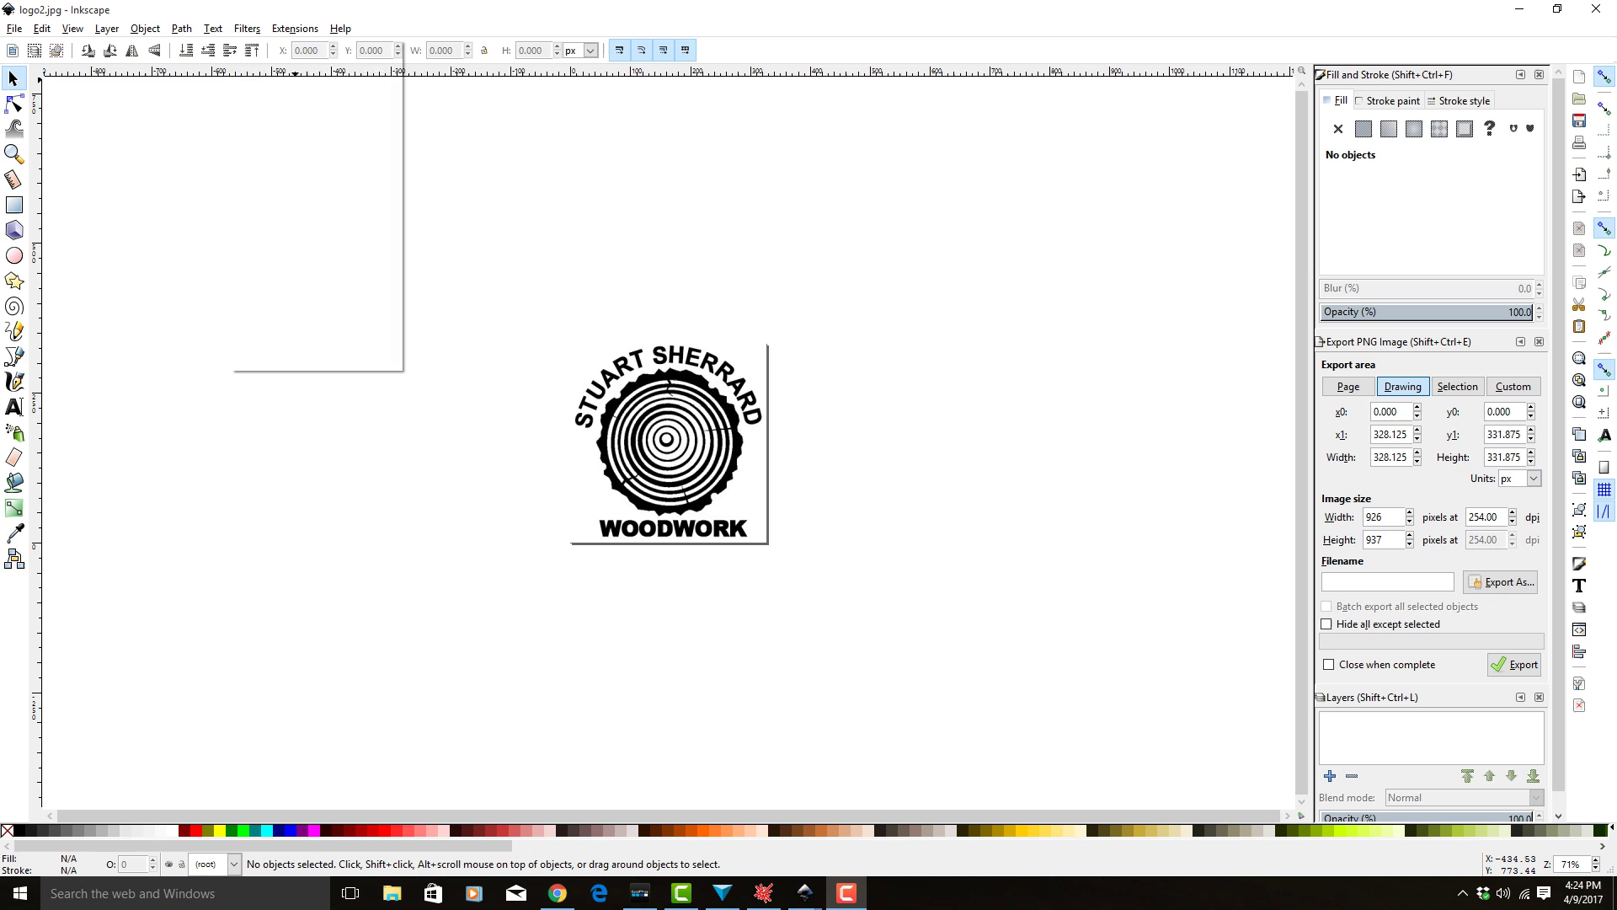
{"action": "key", "text": "Left"}
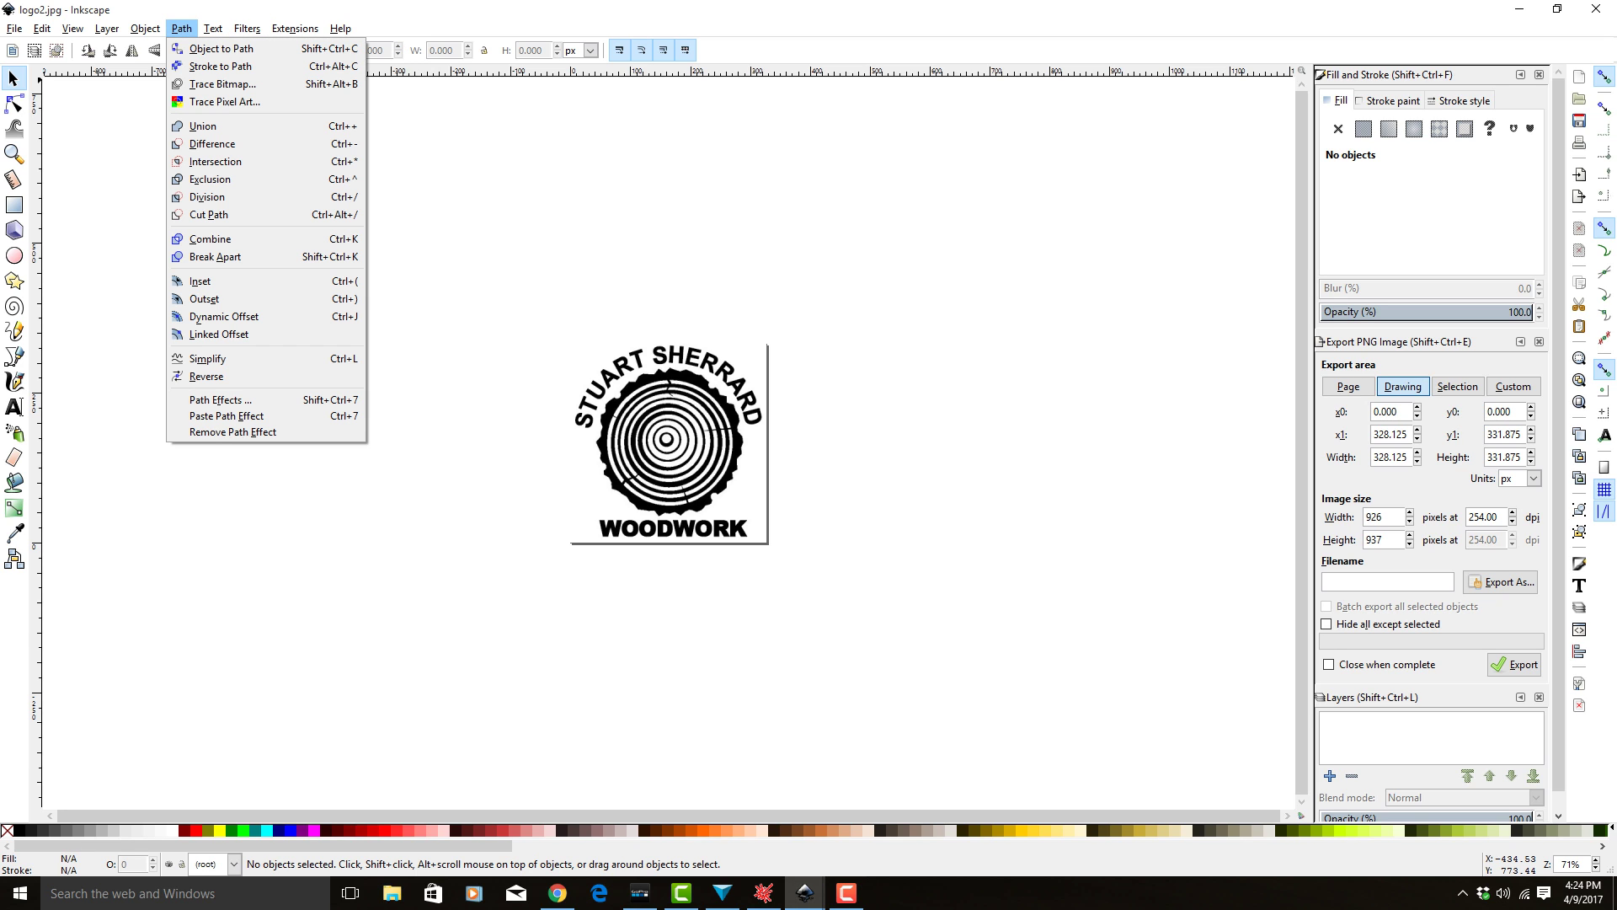
{"action": "key", "text": "Down"}
{"action": "key", "text": "Down"}
{"action": "key", "text": "Down"}
{"action": "key", "text": "Down"}
{"action": "key", "text": "Down"}
{"action": "key", "text": "Up"}
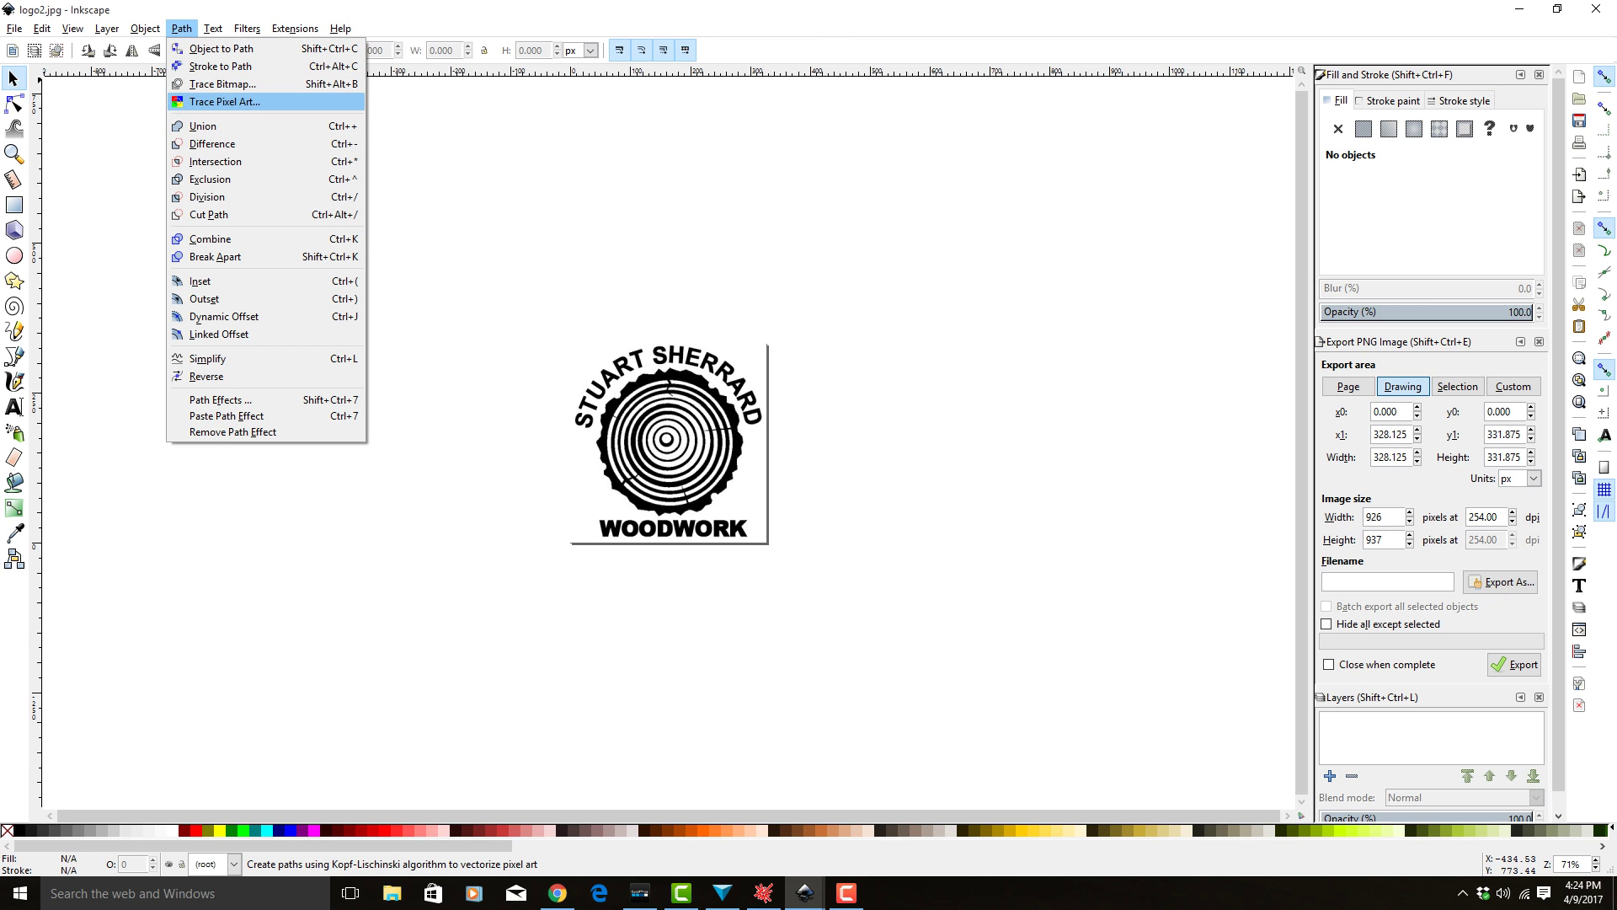
{"action": "key", "text": "Up"}
{"action": "key", "text": "Return"}
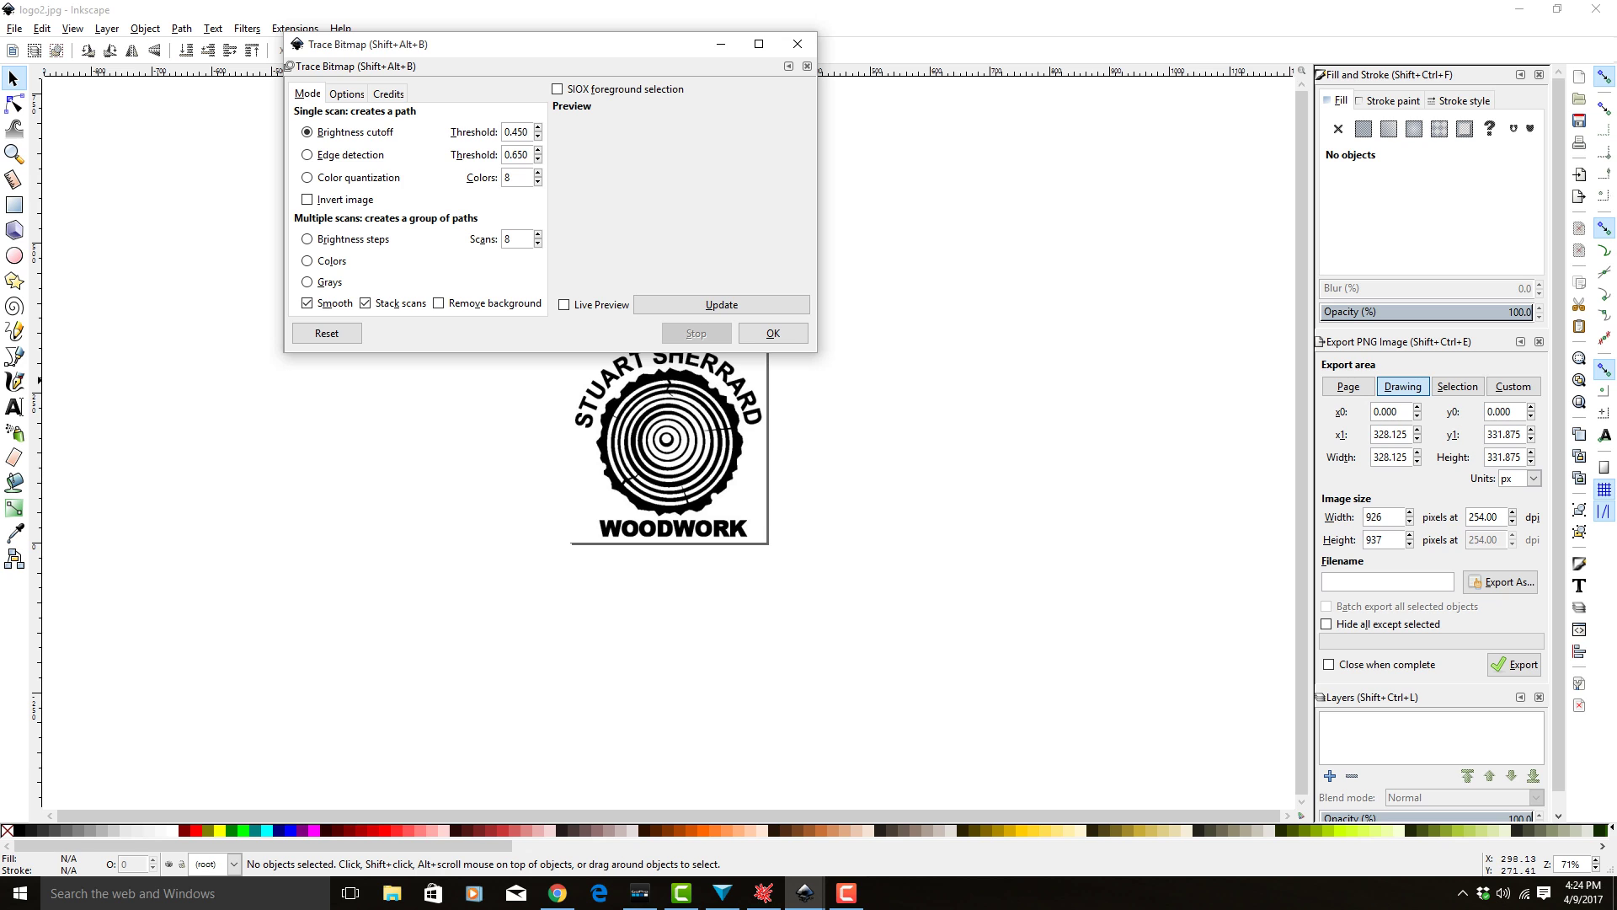
Enable live preview and background removal for the bitmap trace, and select the logo image as its source.
{"action": "mouse_move", "coordinate": [506, 44]}
{"action": "left_mouse_down"}
{"action": "mouse_move", "coordinate": [563, 220]}
{"action": "mouse_move", "coordinate": [275, 379]}
{"action": "mouse_move", "coordinate": [402, 462]}
{"action": "left_mouse_up"}
{"action": "left_click", "coordinate": [462, 723]}
{"action": "left_click", "coordinate": [336, 721]}
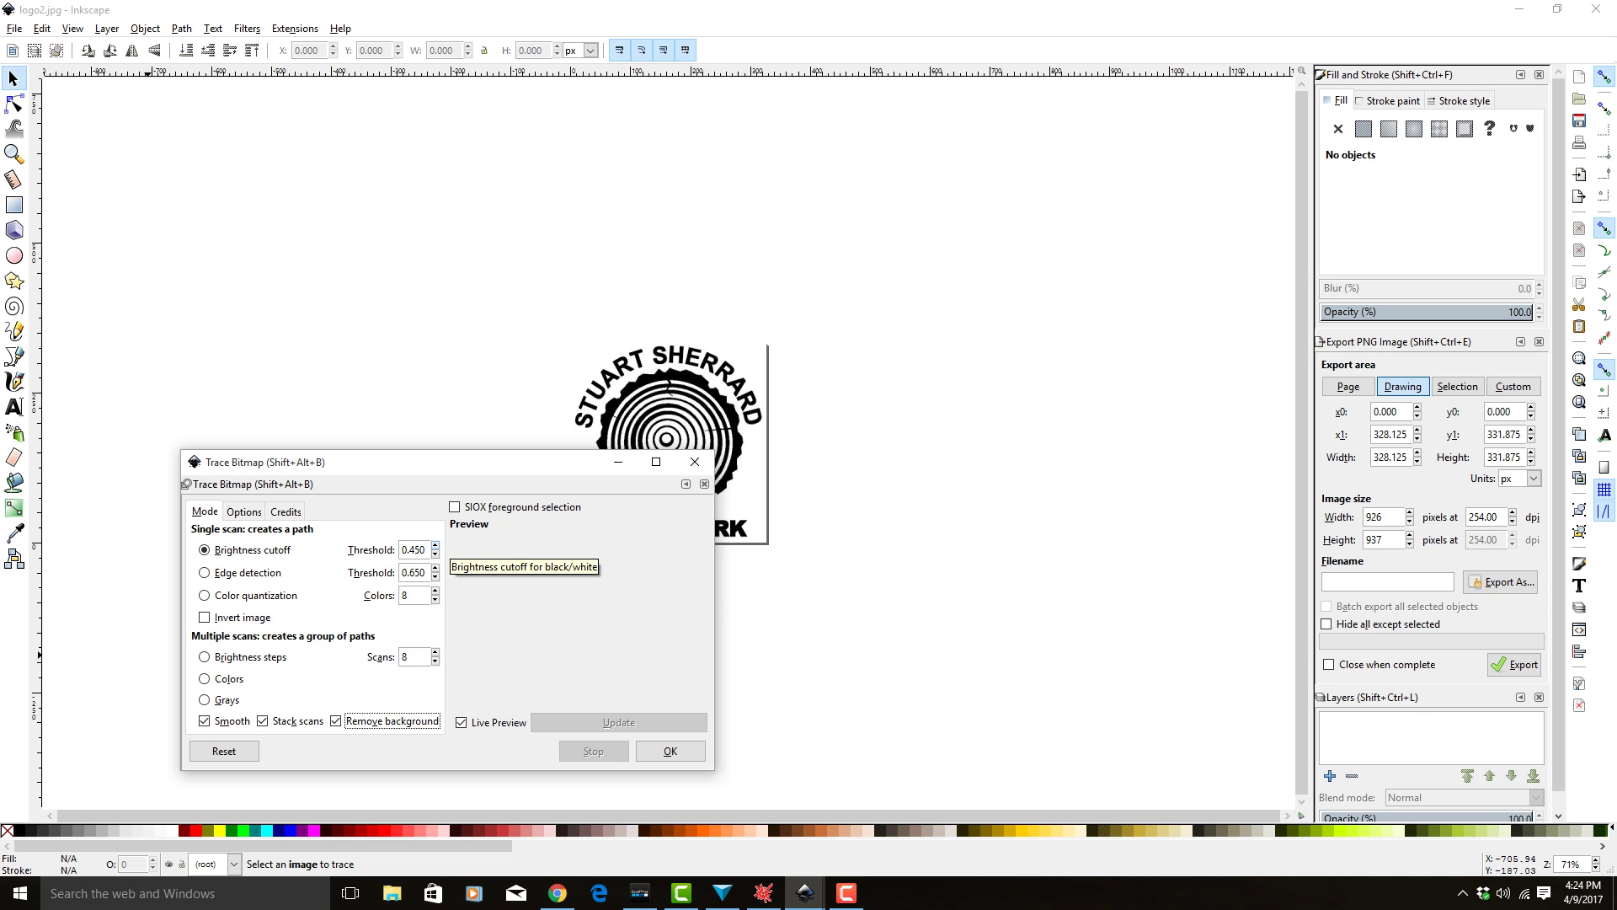
{"action": "left_click", "coordinate": [642, 406]}
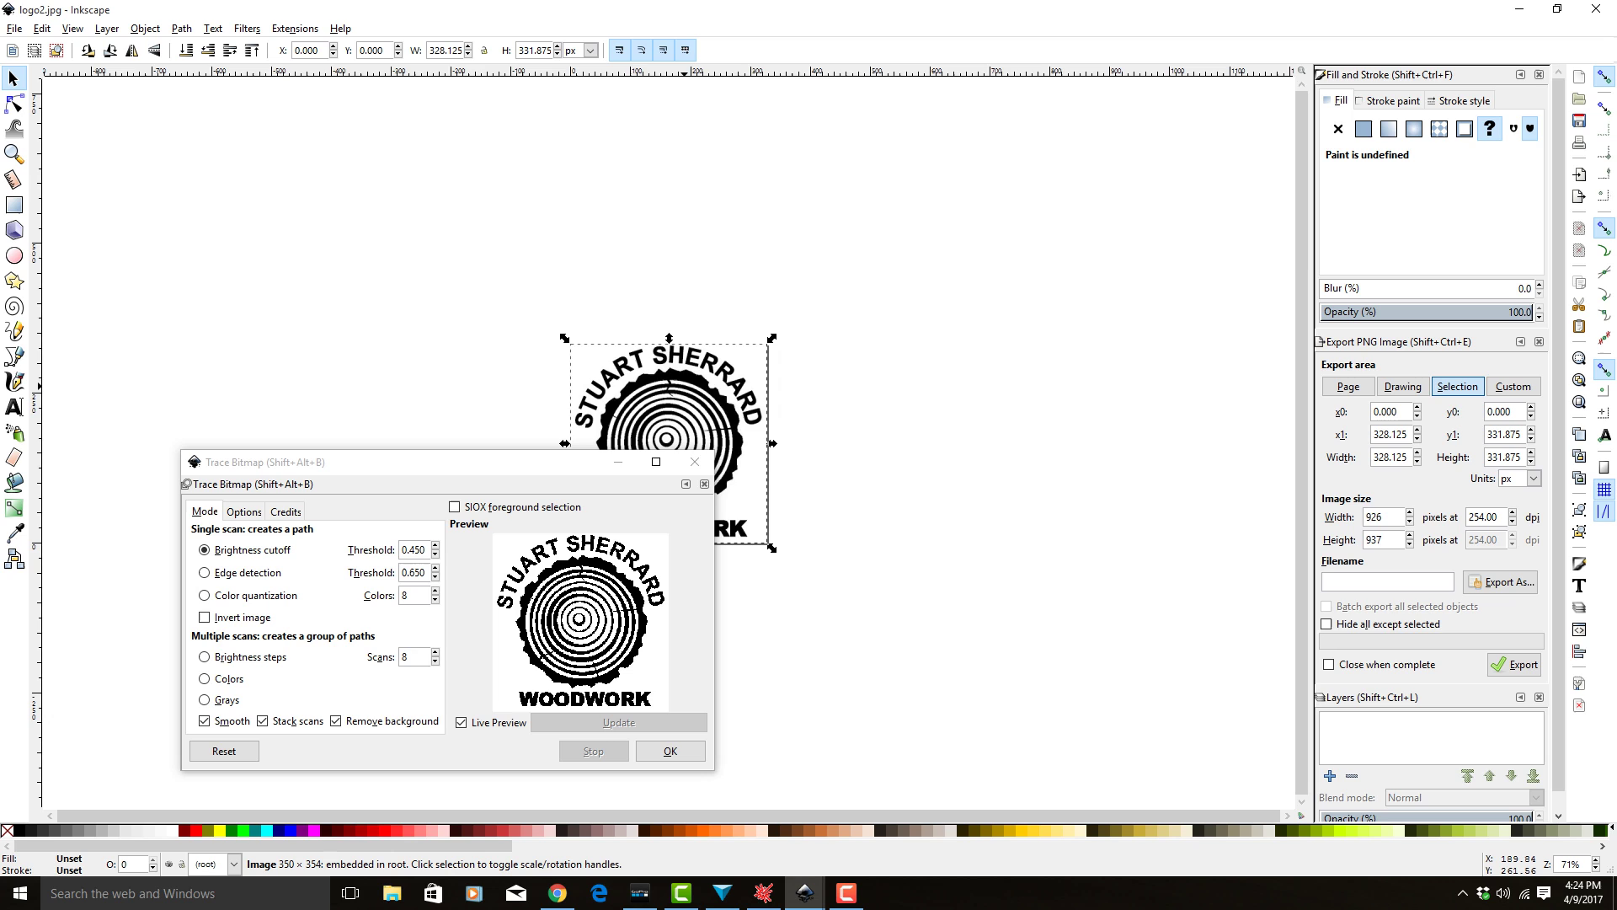
Trace the logo image with a brightness cutoff threshold of 0.600 and close the trace settings.
{"action": "mouse_move", "coordinate": [379, 462]}
{"action": "left_mouse_down"}
{"action": "mouse_move", "coordinate": [263, 293]}
{"action": "mouse_move", "coordinate": [209, 296]}
{"action": "mouse_move", "coordinate": [236, 299]}
{"action": "mouse_move", "coordinate": [256, 269]}
{"action": "mouse_move", "coordinate": [235, 362]}
{"action": "left_mouse_up"}
{"action": "left_click", "coordinate": [292, 446]}
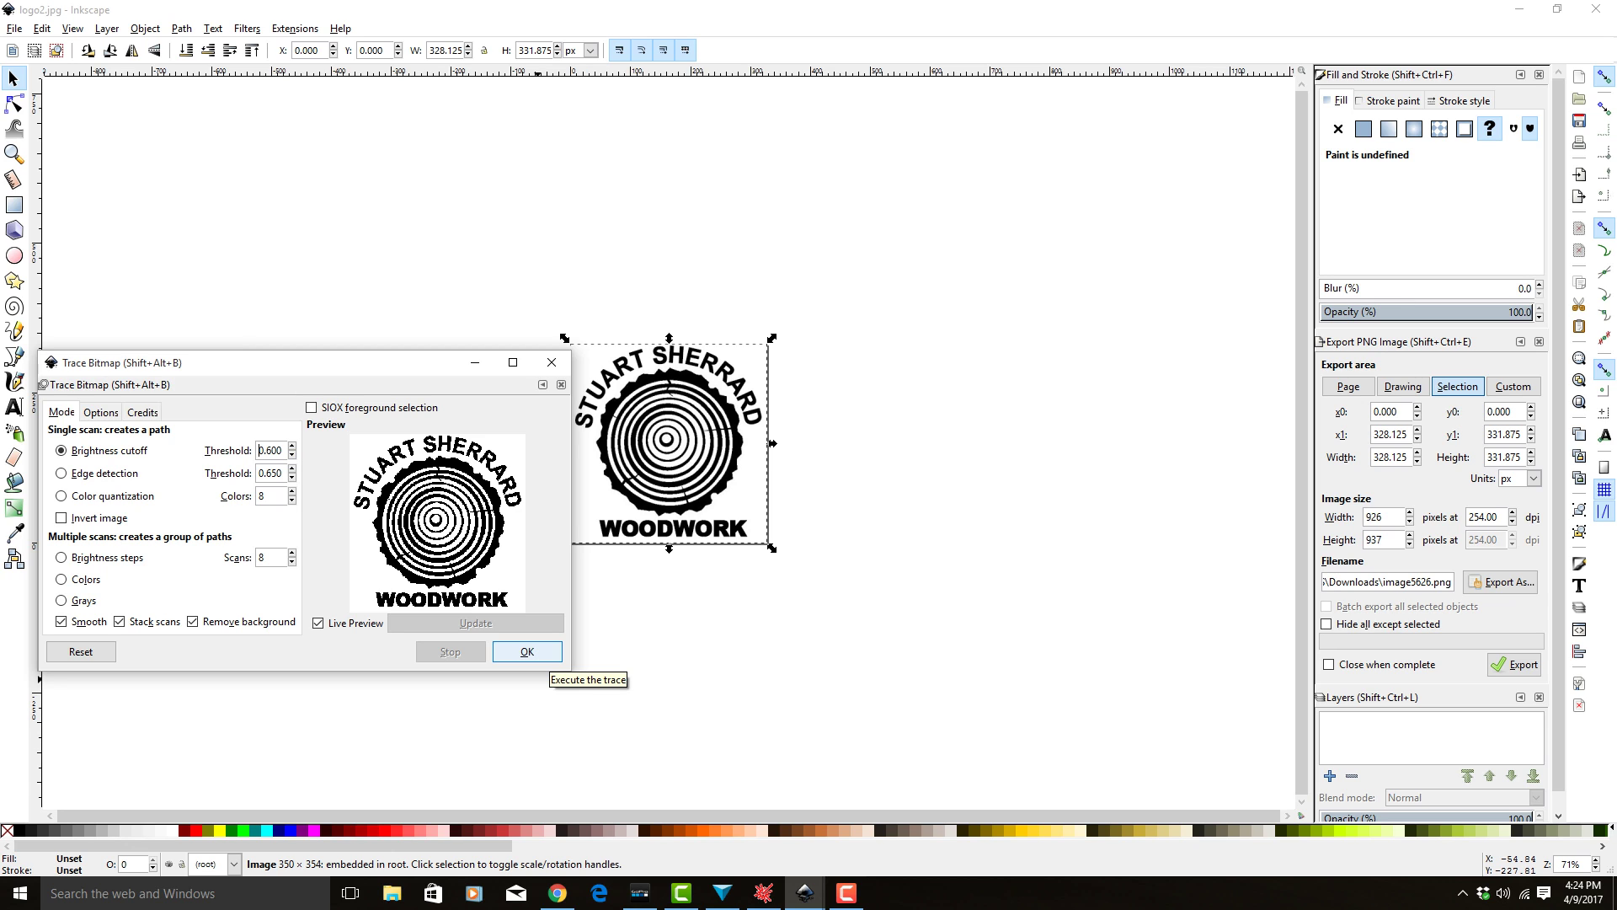
{"action": "left_click", "coordinate": [527, 651]}
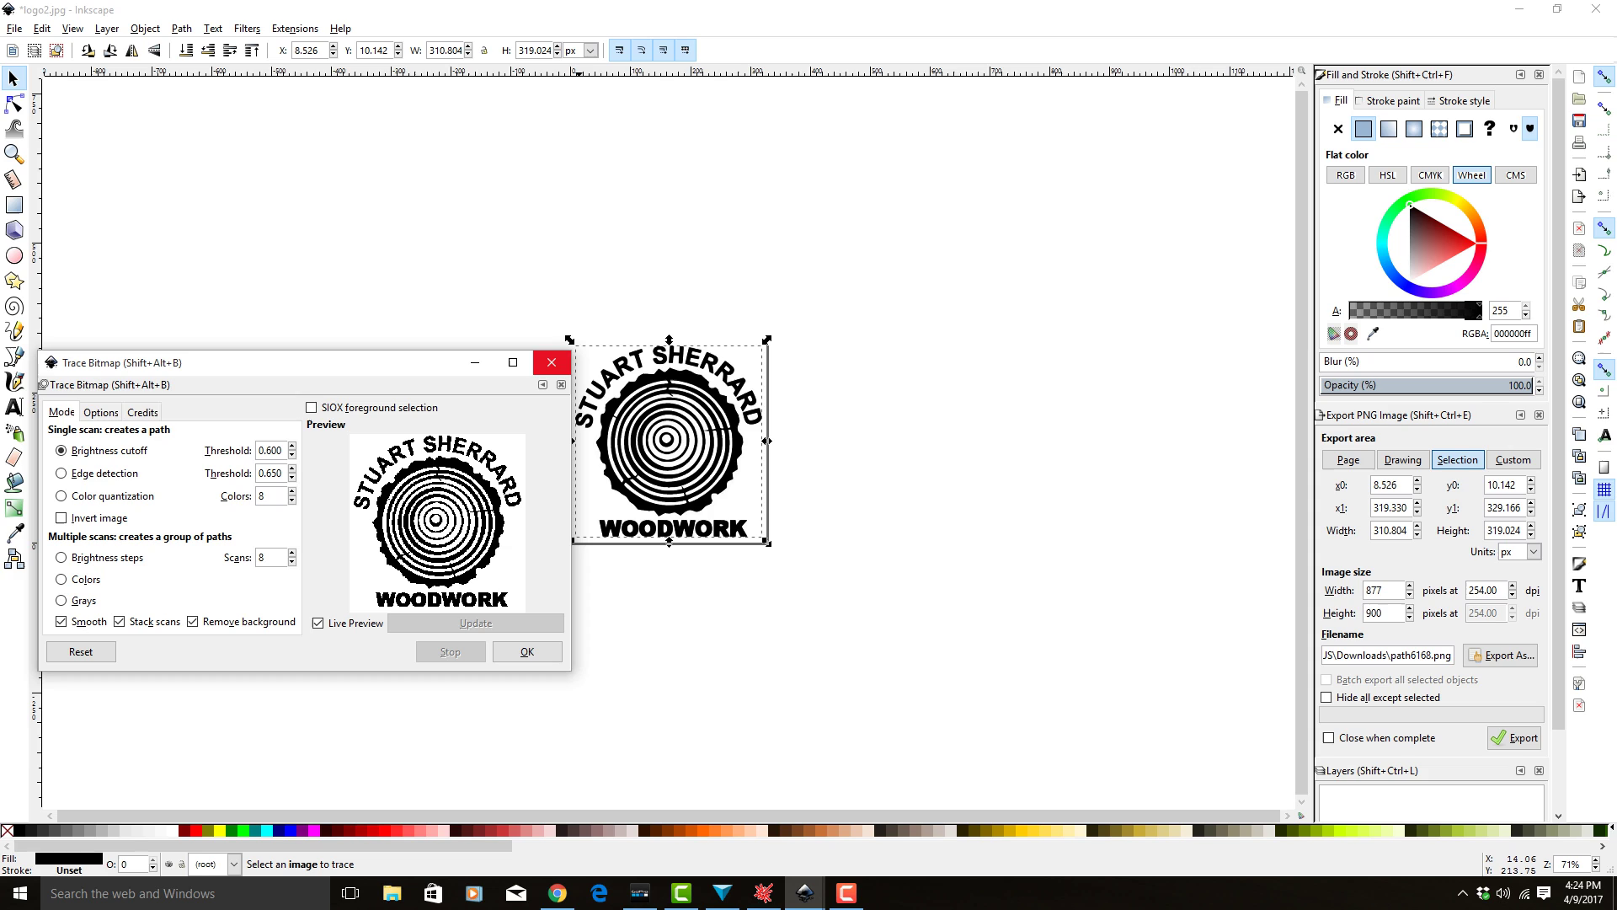
{"action": "left_click", "coordinate": [552, 363]}
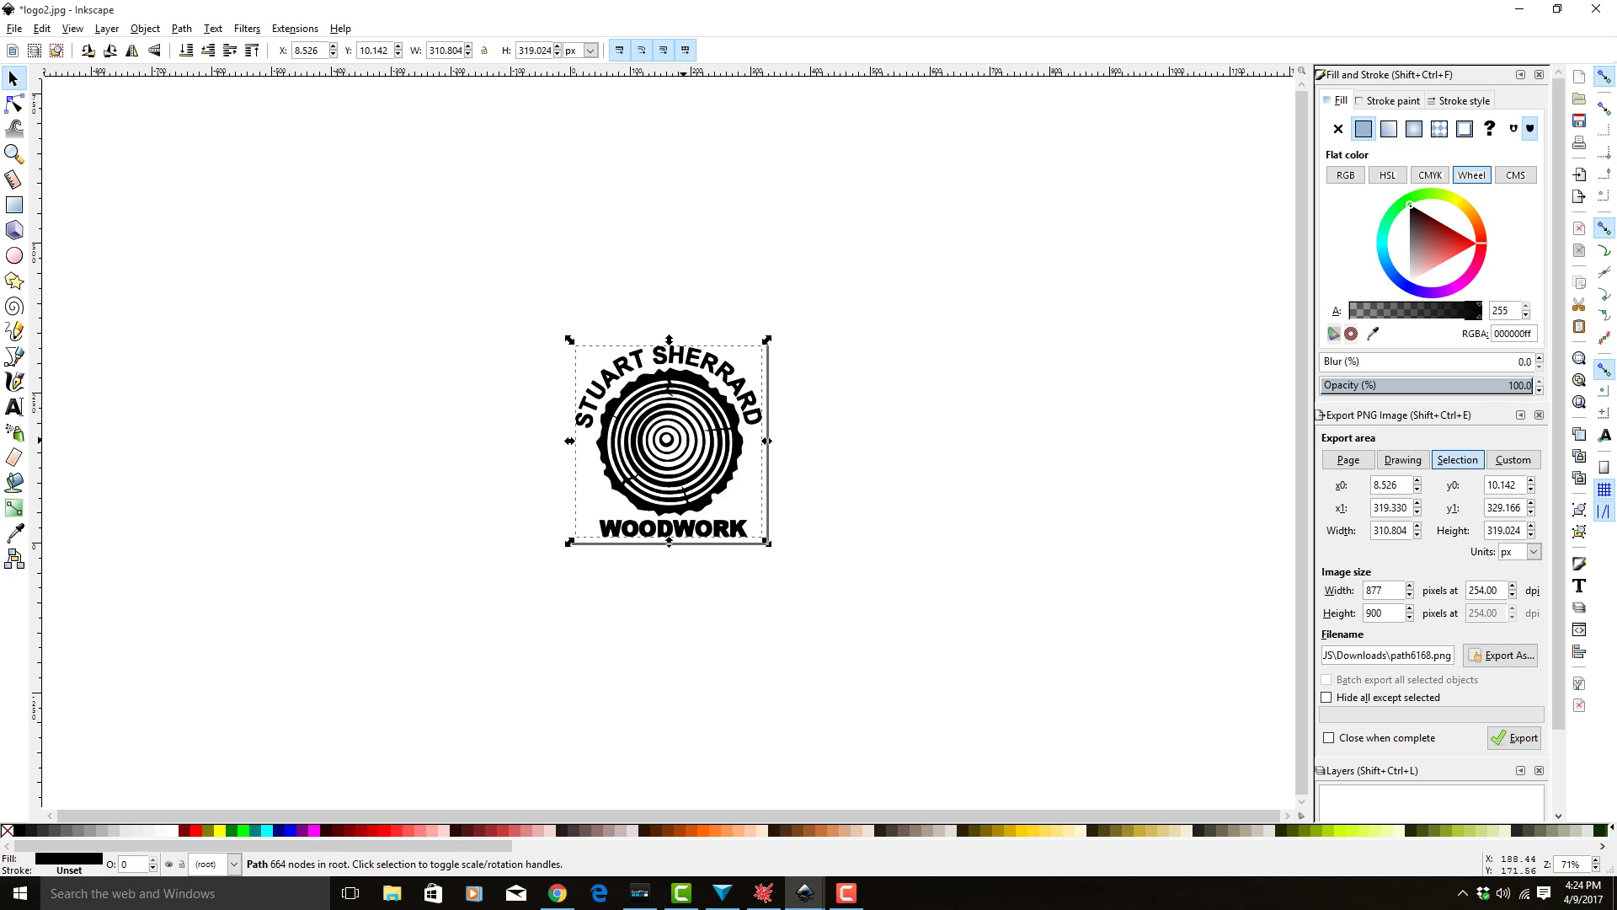
Move the traced logo away from the original image and show its path nodes for inspection.
{"action": "mouse_move", "coordinate": [682, 438]}
{"action": "left_mouse_down"}
{"action": "mouse_move", "coordinate": [502, 434]}
{"action": "mouse_move", "coordinate": [346, 374]}
{"action": "left_mouse_up"}
{"action": "key", "text": "n"}
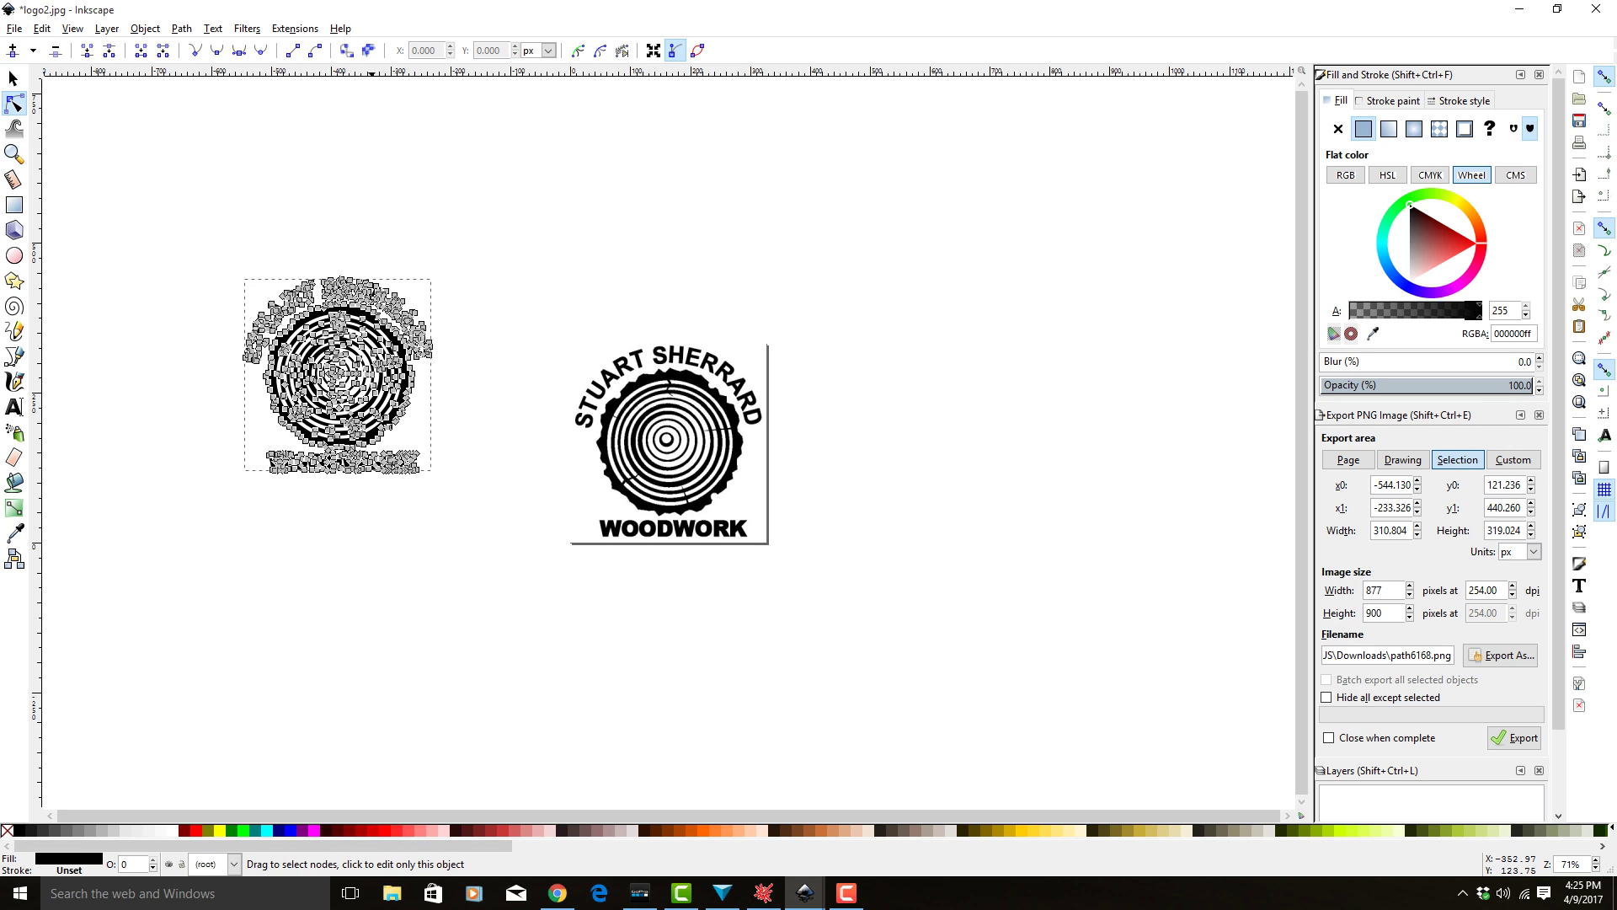
{"action": "left_click", "coordinate": [438, 194]}
Delete the original bitmap logo from the page, keeping only the traced vector version.
{"action": "left_click", "coordinate": [661, 446]}
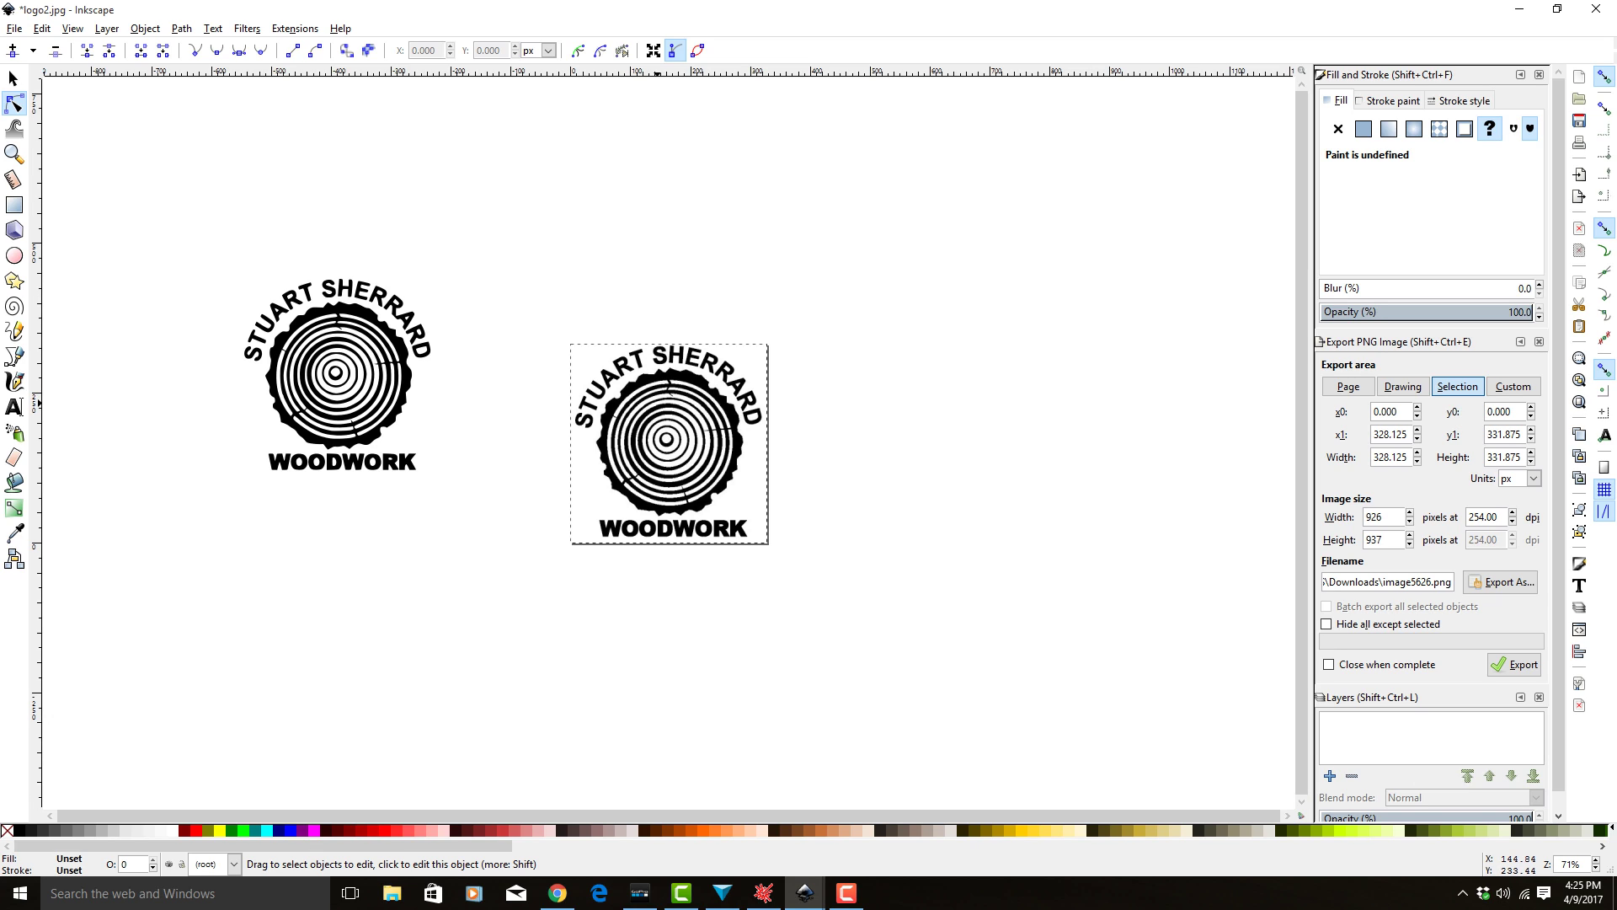
{"action": "left_click_drag", "start_coordinate": [619, 402], "coordinate": [980, 778]}
{"action": "left_click", "coordinate": [13, 78]}
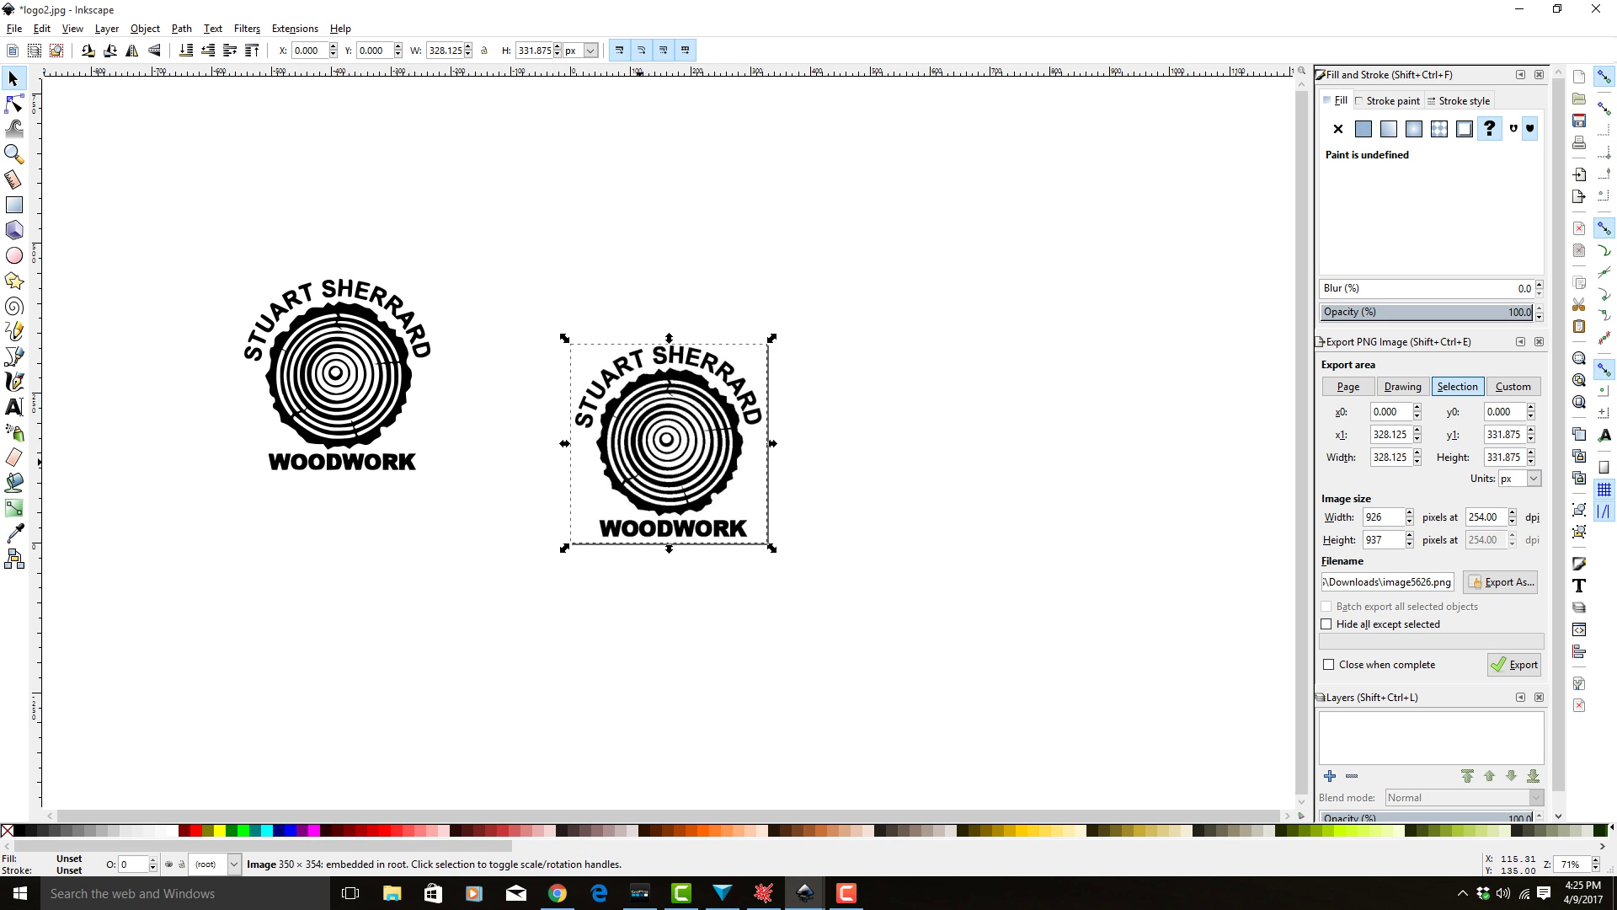
{"action": "key", "text": "Delete"}
Move the traced logo back onto the page and set its X and Y position to 0.
{"action": "left_click_drag", "start_coordinate": [368, 368], "coordinate": [667, 441]}
{"action": "left_click_drag", "start_coordinate": [319, 50], "coordinate": [292, 51]}
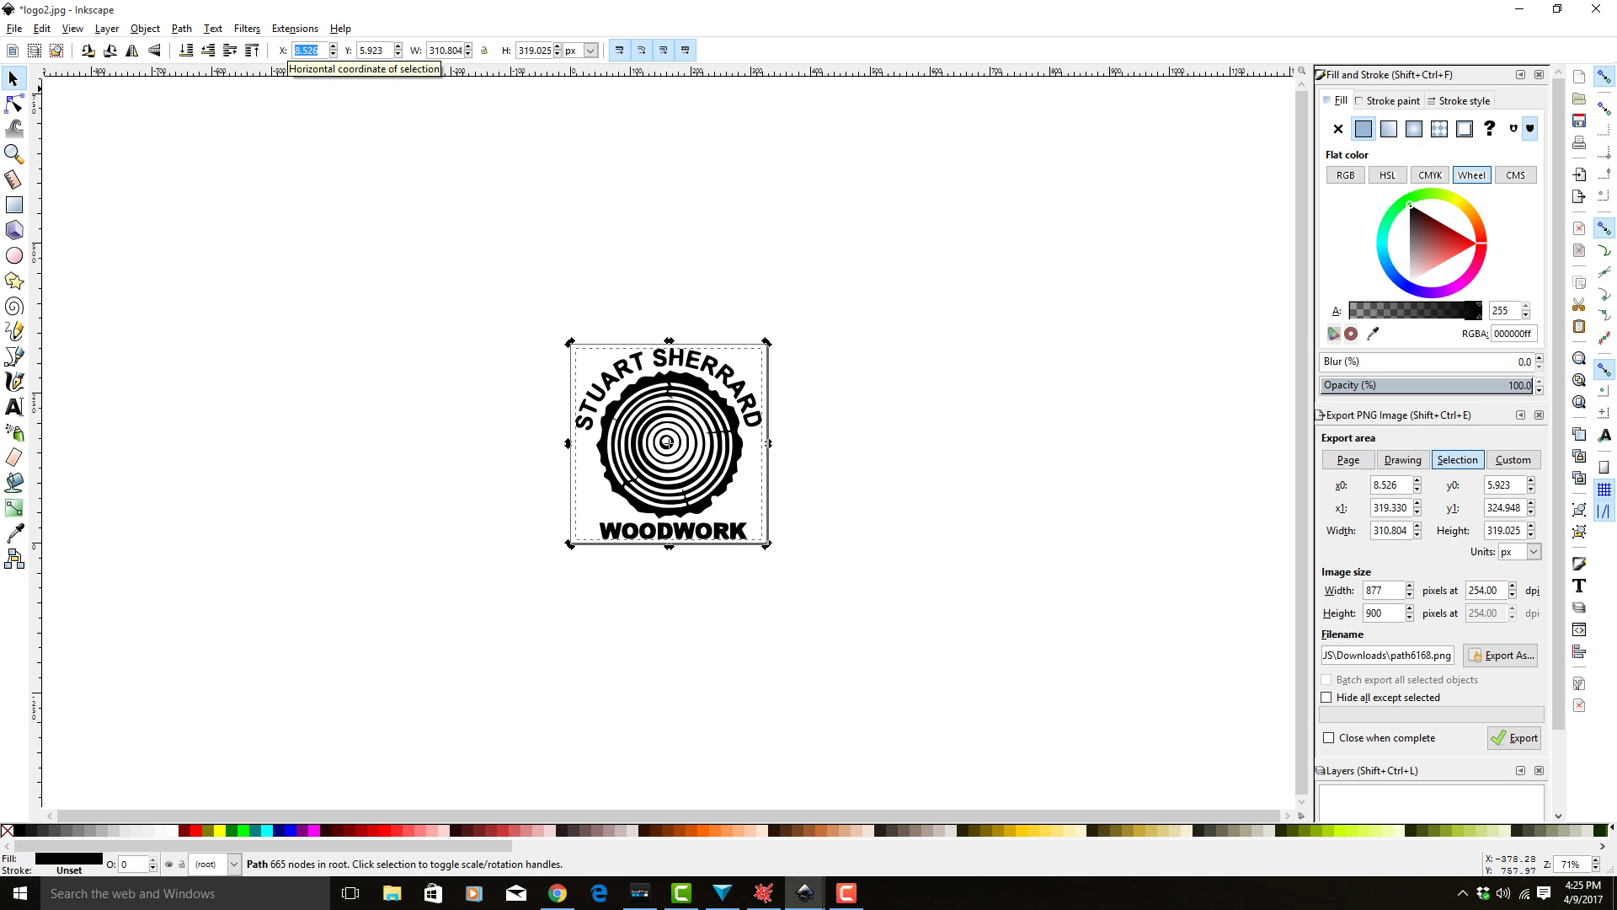
{"action": "type", "text": "0"}
{"action": "key", "text": "Tab"}
{"action": "type", "text": "0"}
{"action": "key", "text": "Tab"}
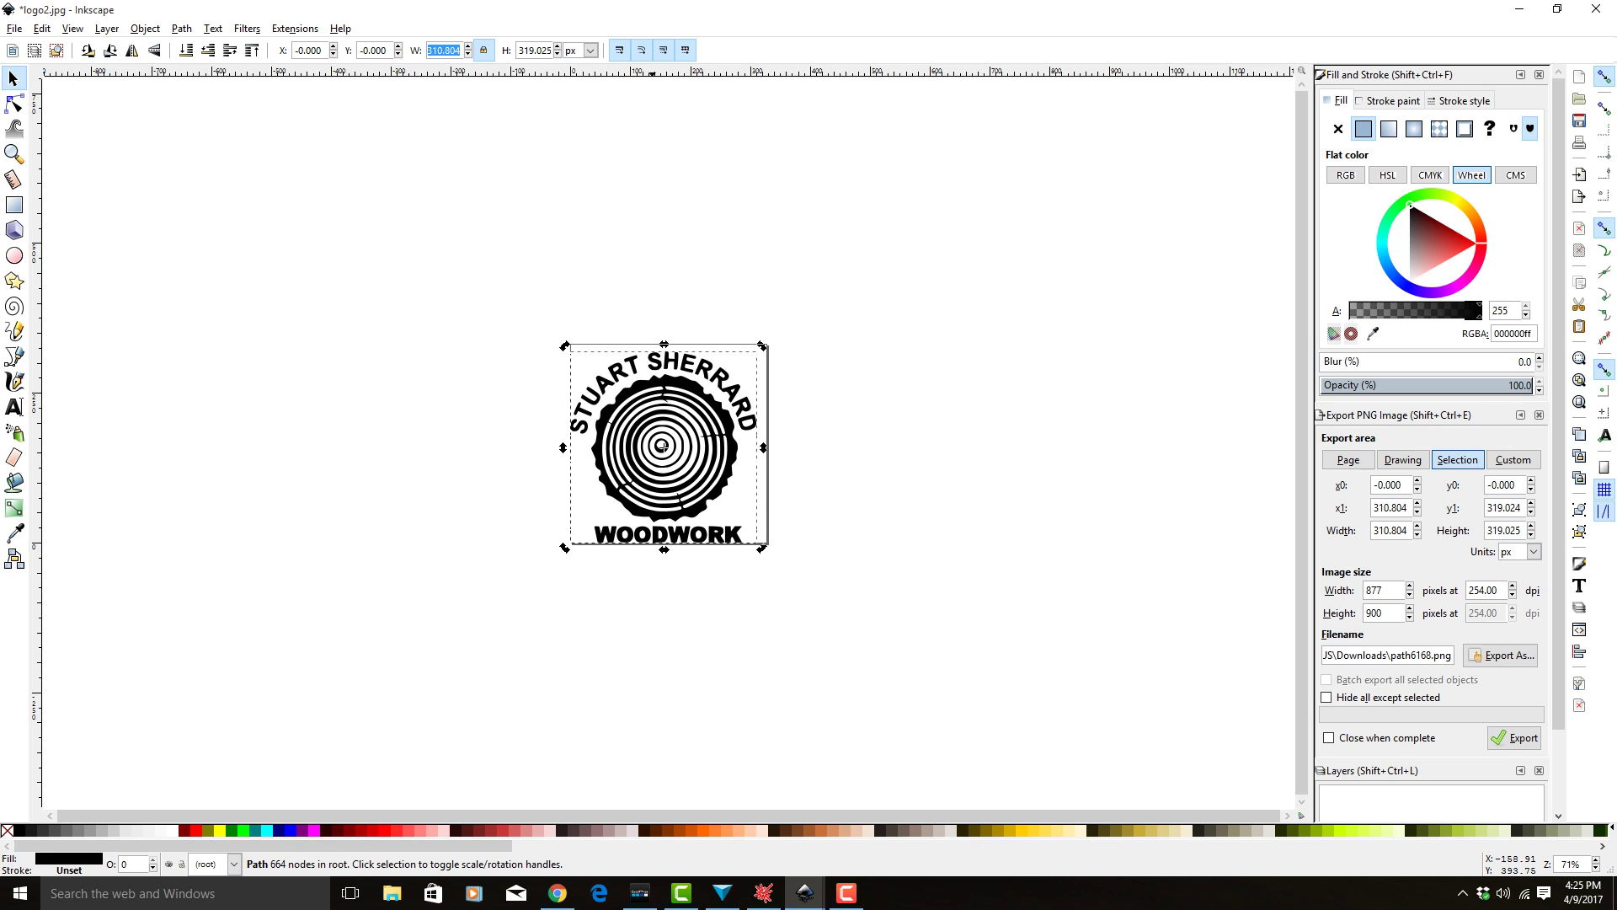
Remove the traced logo's fill and give it a flat black stroke.
{"action": "left_click", "coordinate": [730, 371]}
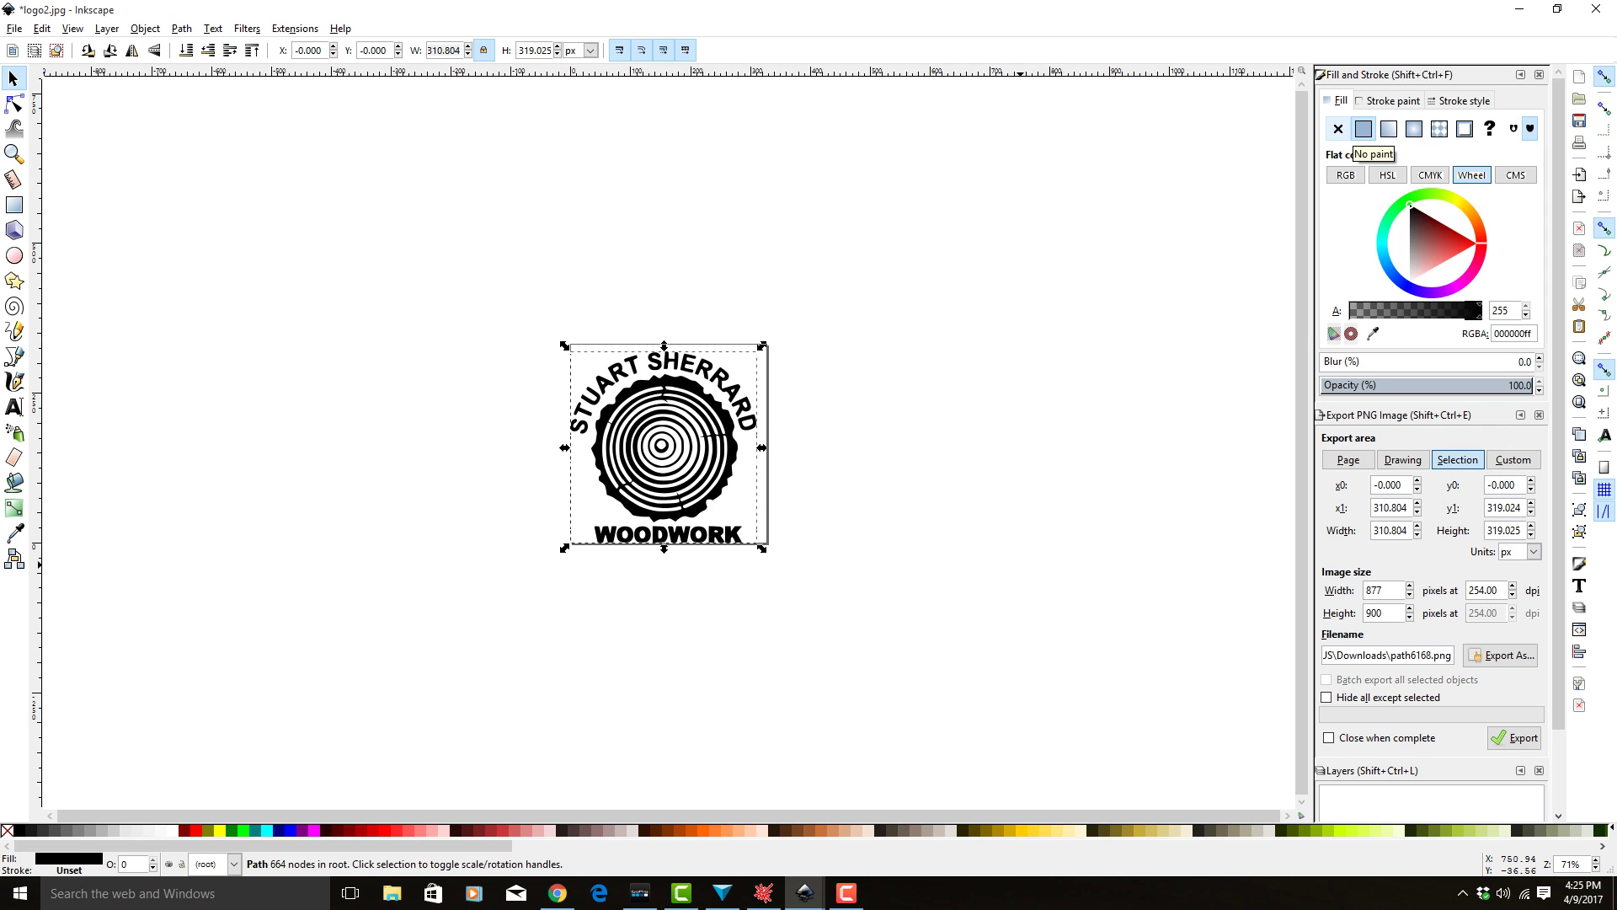
{"action": "left_click", "coordinate": [1338, 129]}
{"action": "left_click", "coordinate": [1392, 101]}
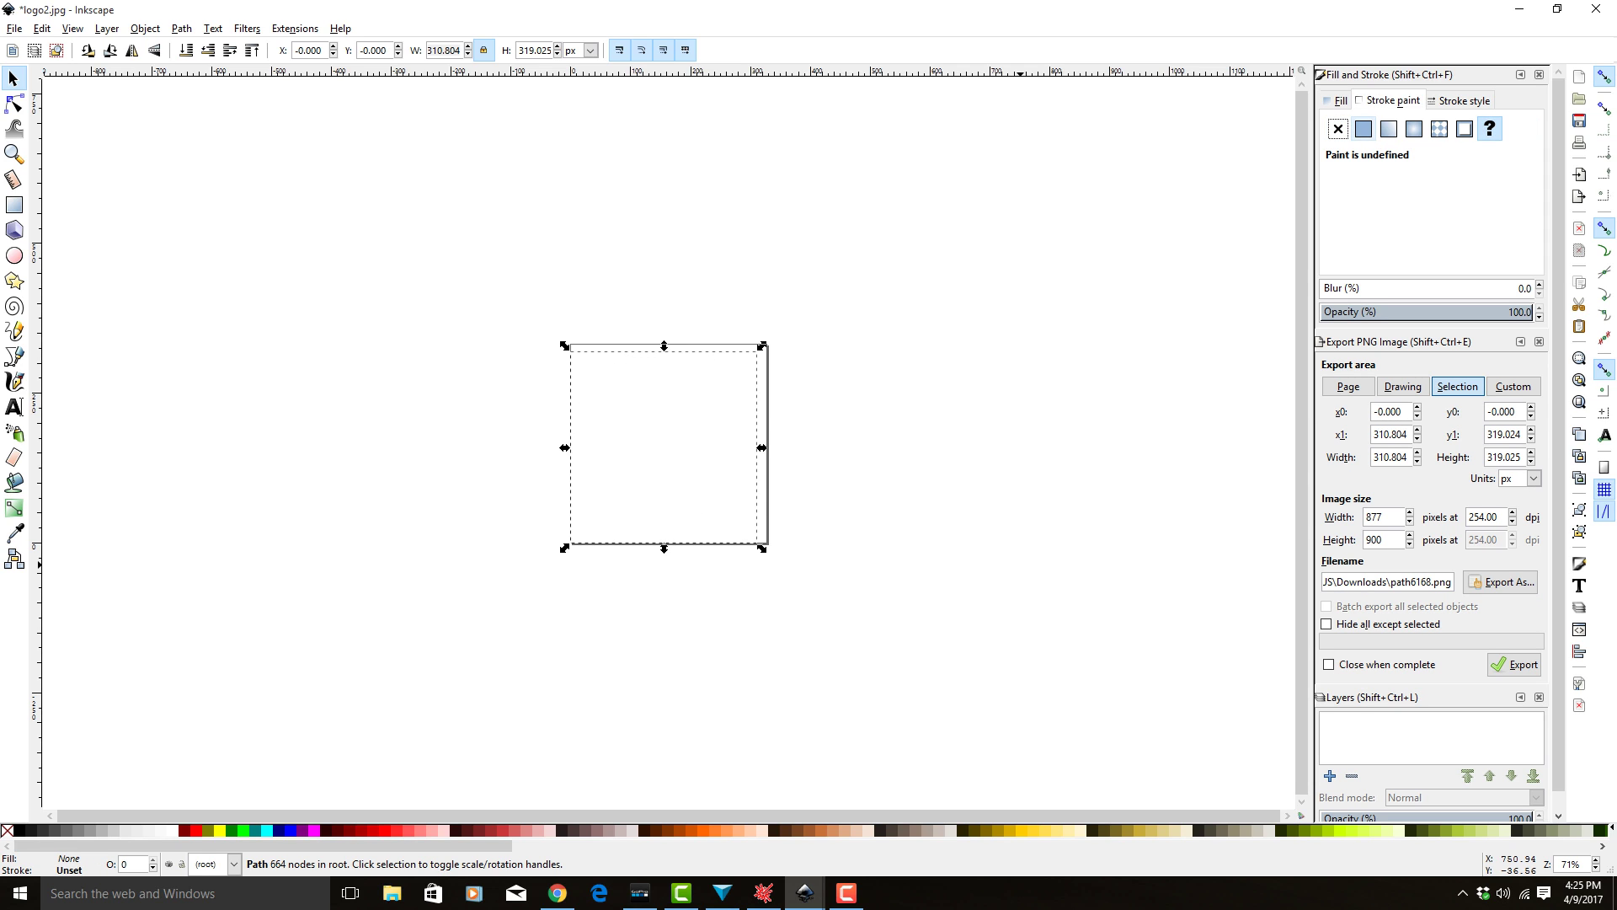
{"action": "left_click", "coordinate": [1363, 129]}
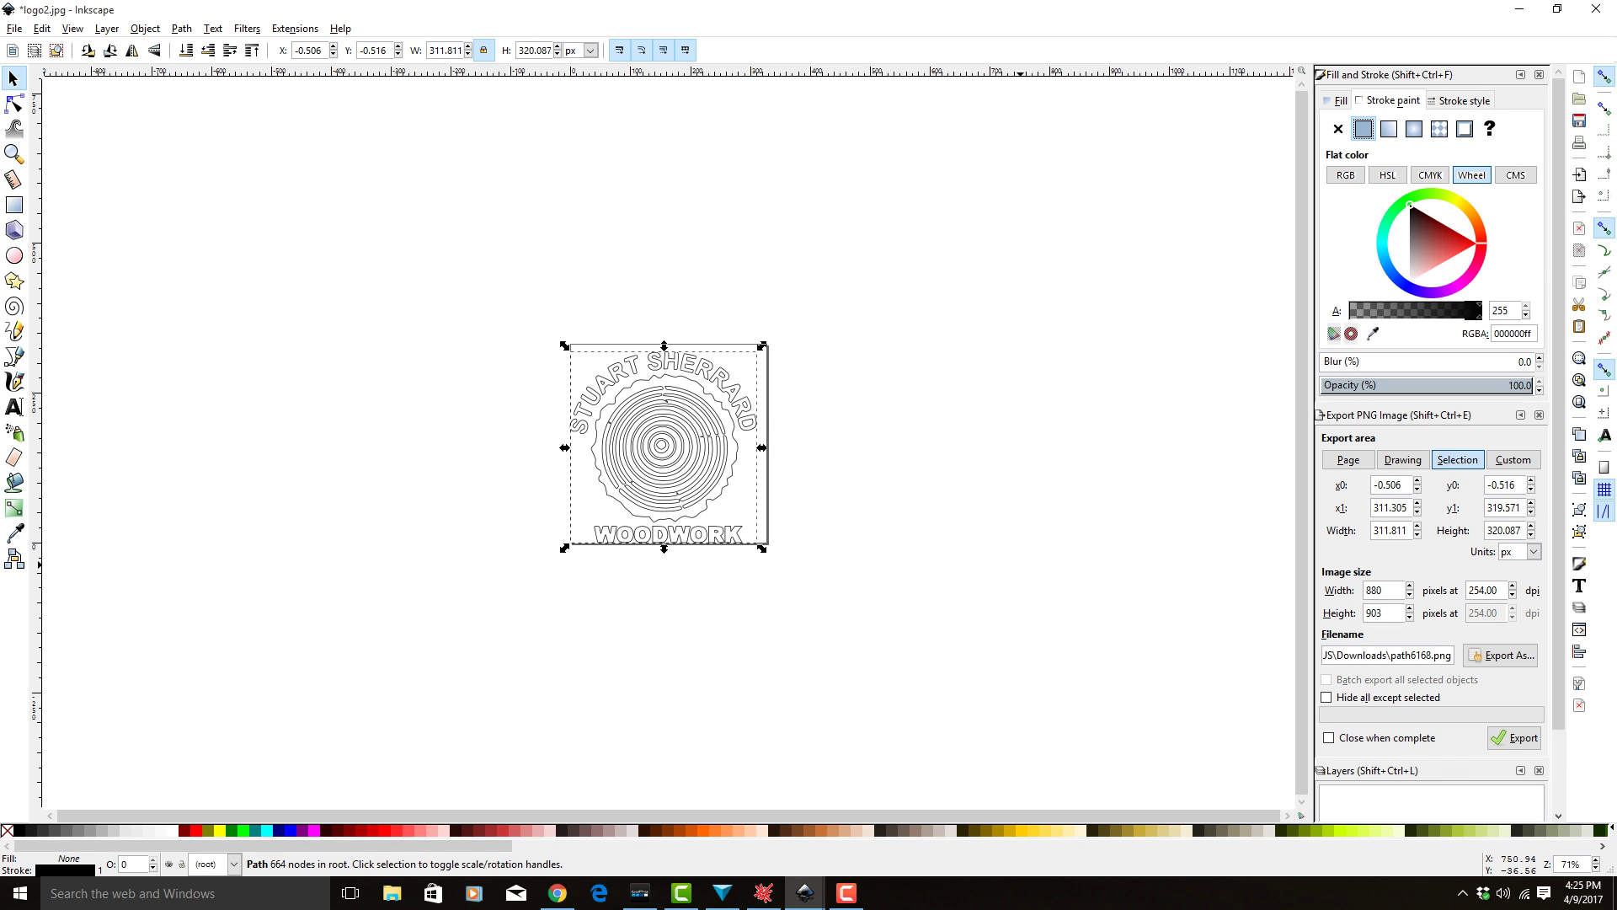
Set the traced logo's stroke width to 0.100 mm.
{"action": "left_click", "coordinate": [1461, 100]}
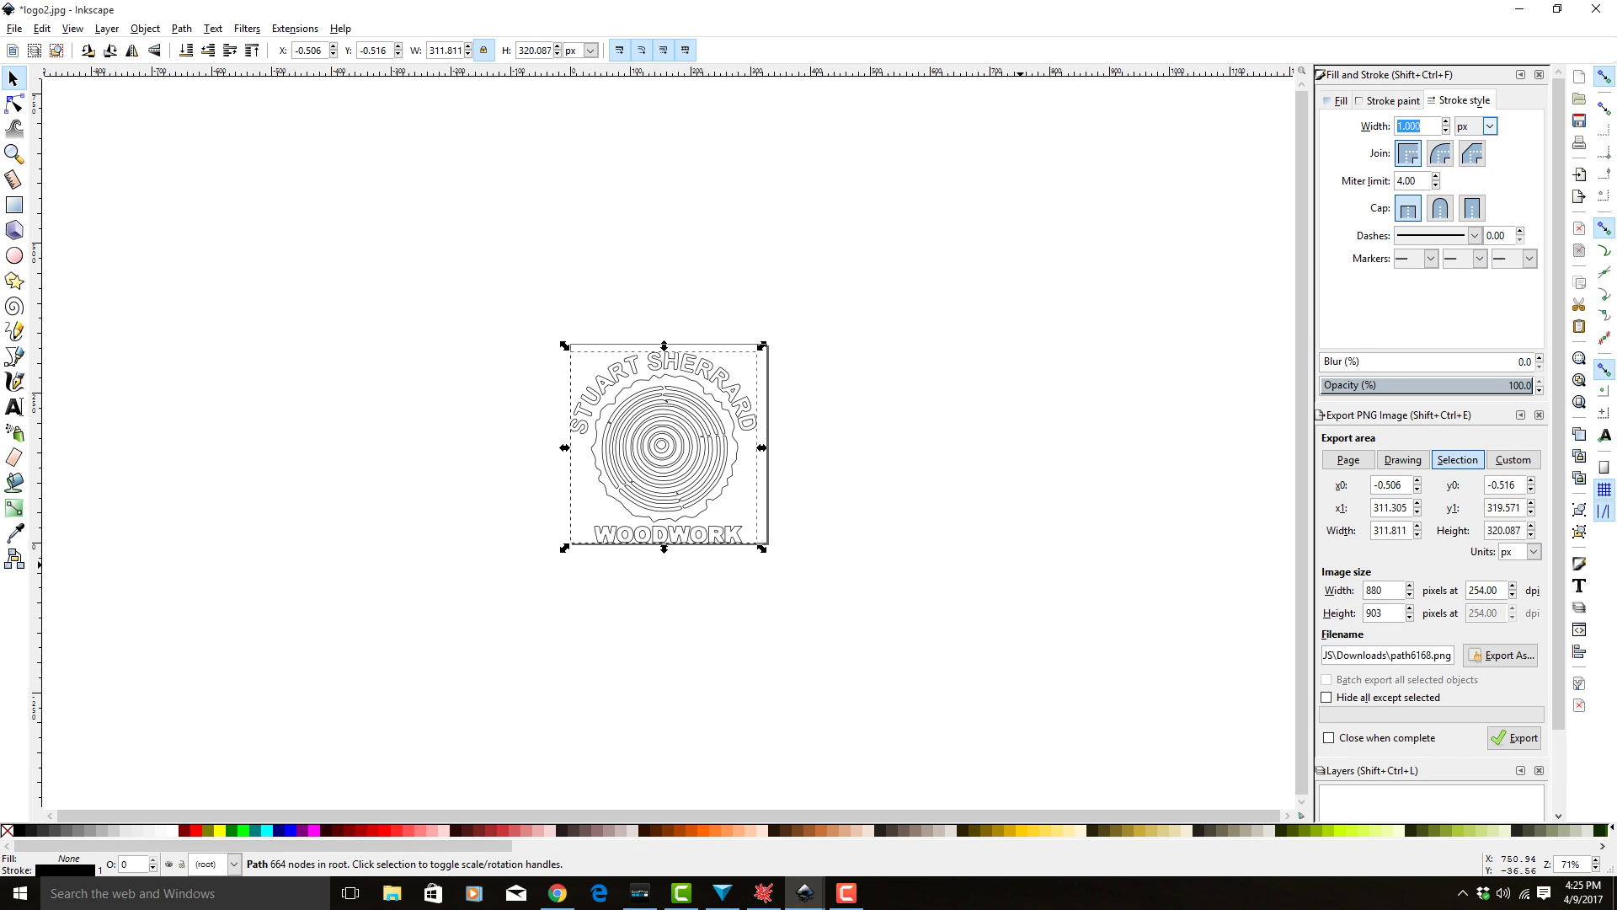
{"action": "left_click", "coordinate": [1490, 126]}
{"action": "left_click", "coordinate": [1475, 225]}
{"action": "double_click", "coordinate": [1418, 126]}
{"action": "type", "text": "1"}
{"action": "key", "text": "Return"}
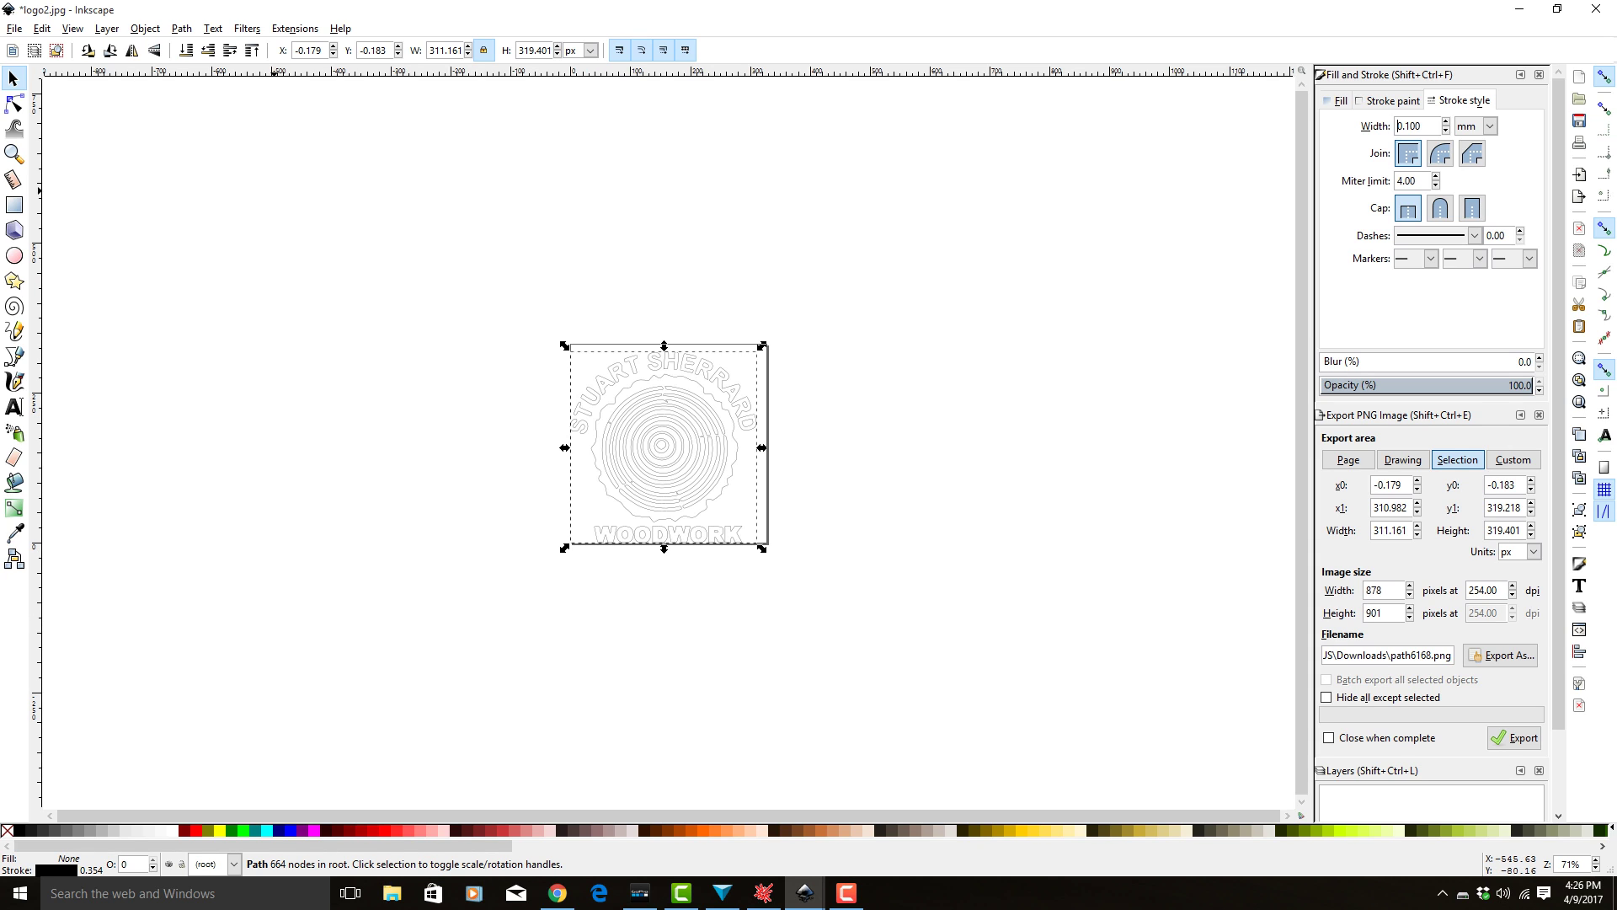
Save the drawing to the Desktop as logo2 in AutoCAD DXF R14 format with mm base unit, replacing the existing file.
{"action": "left_click", "coordinate": [14, 28]}
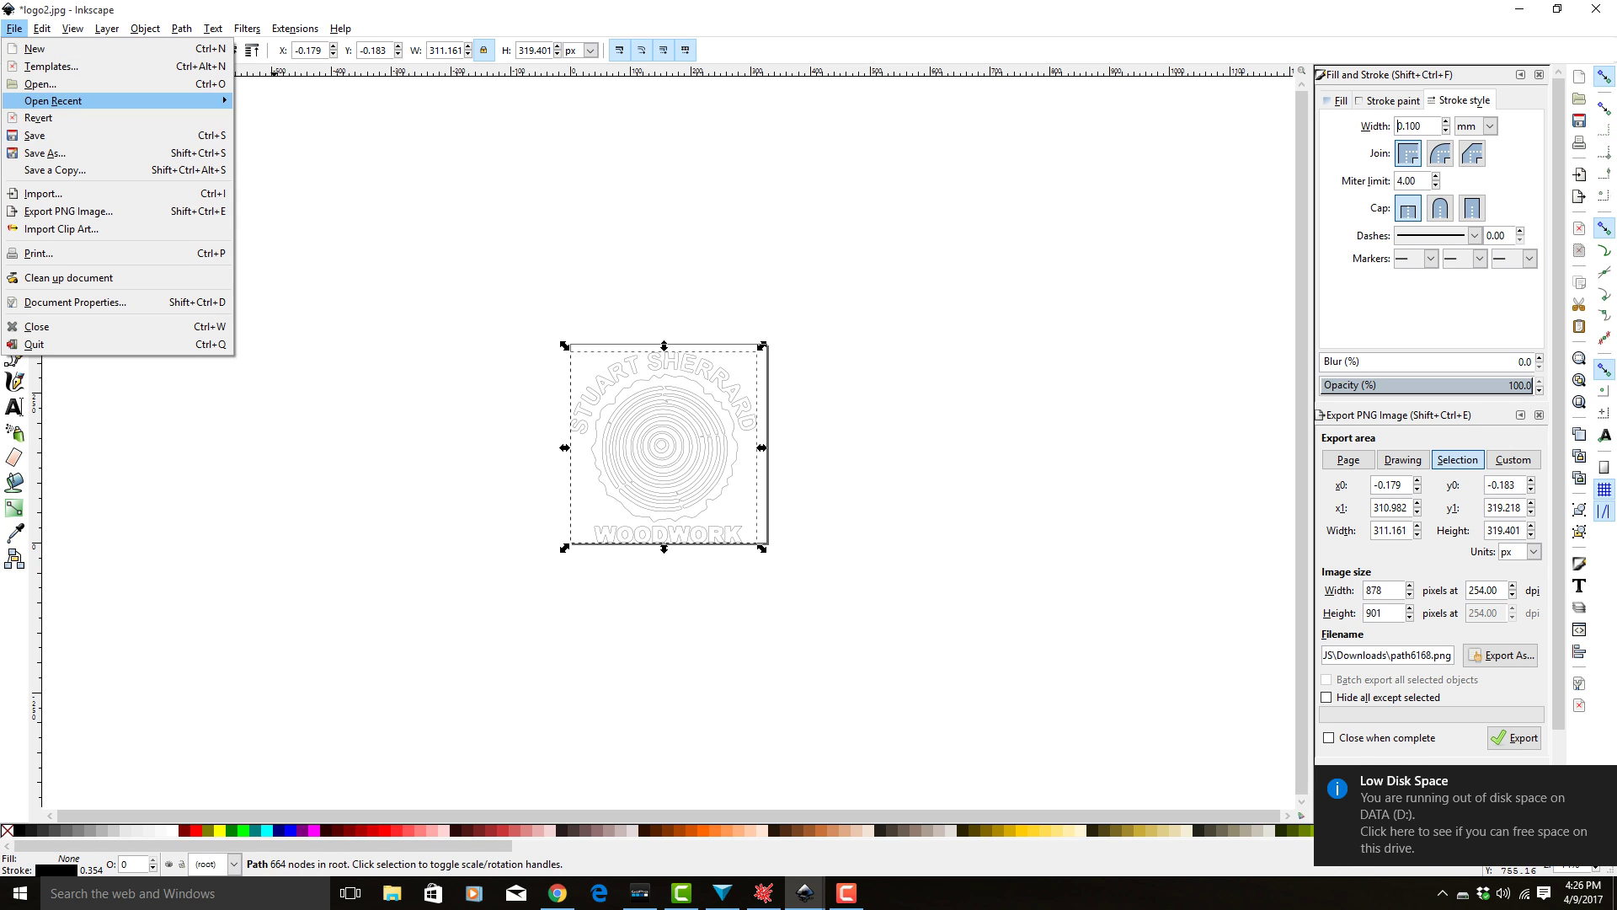
{"action": "left_click", "coordinate": [43, 152]}
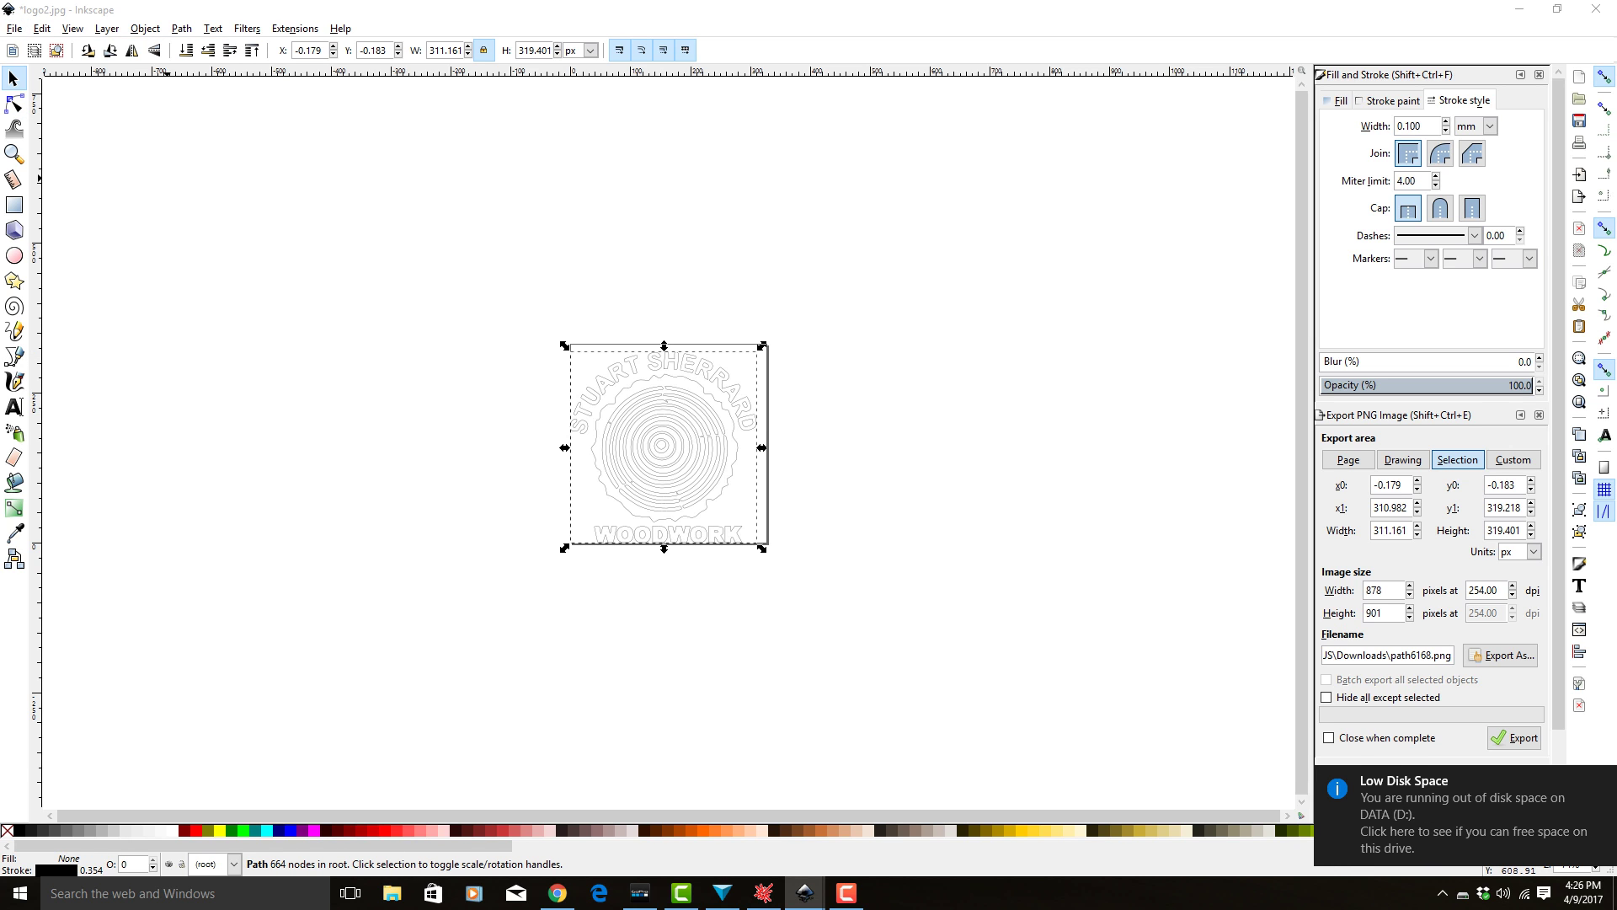
{"action": "left_click", "coordinate": [531, 654]}
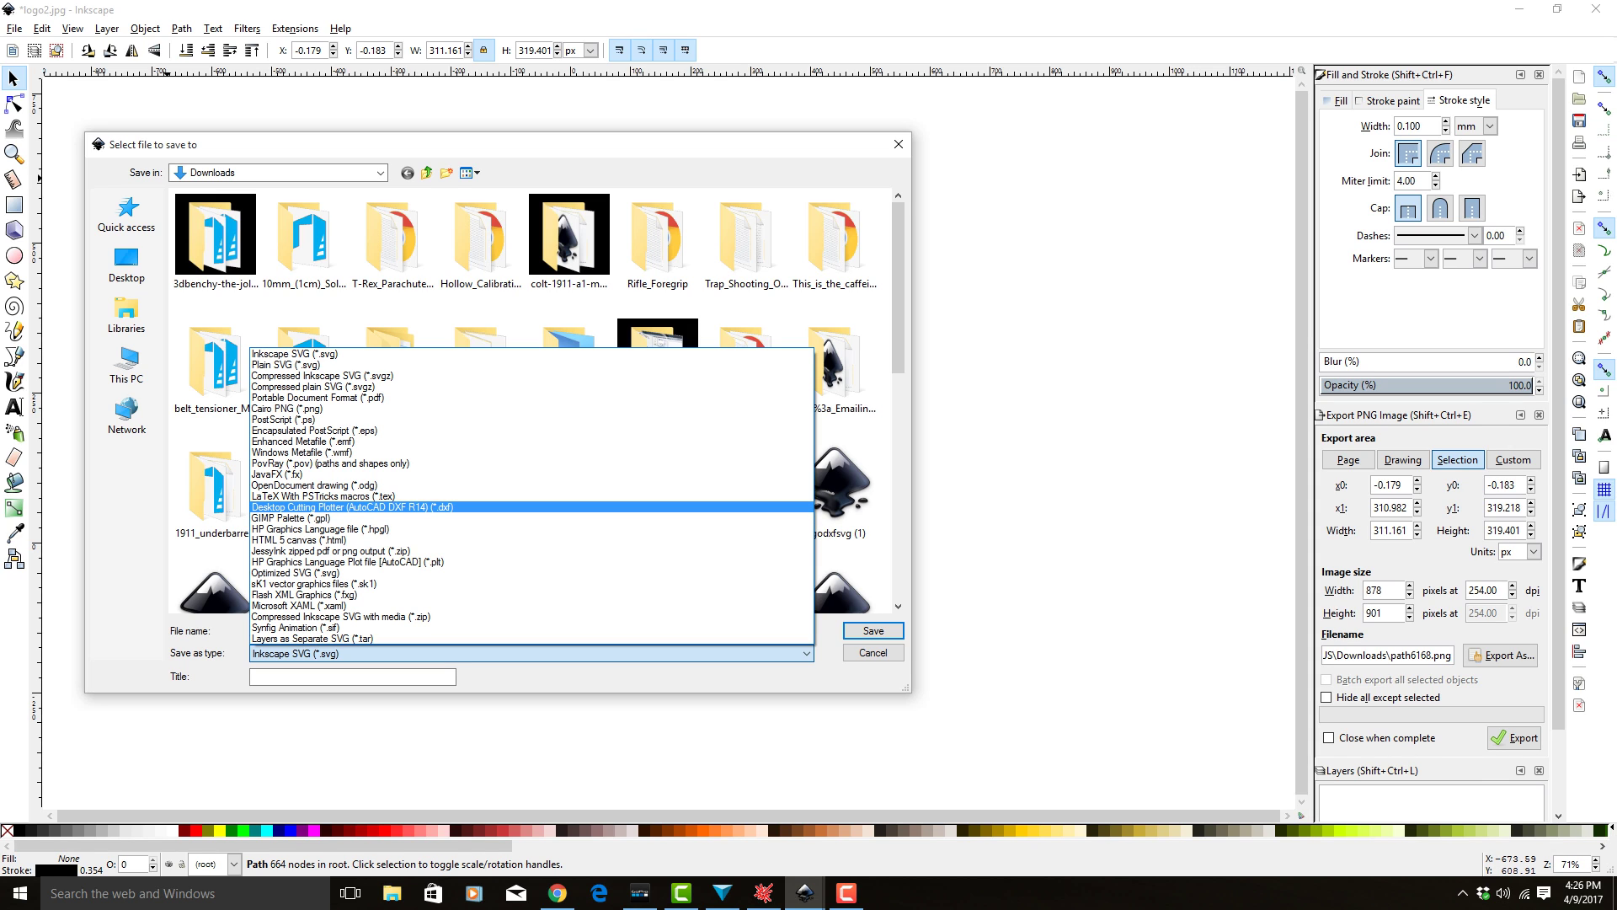
{"action": "left_click", "coordinate": [477, 507]}
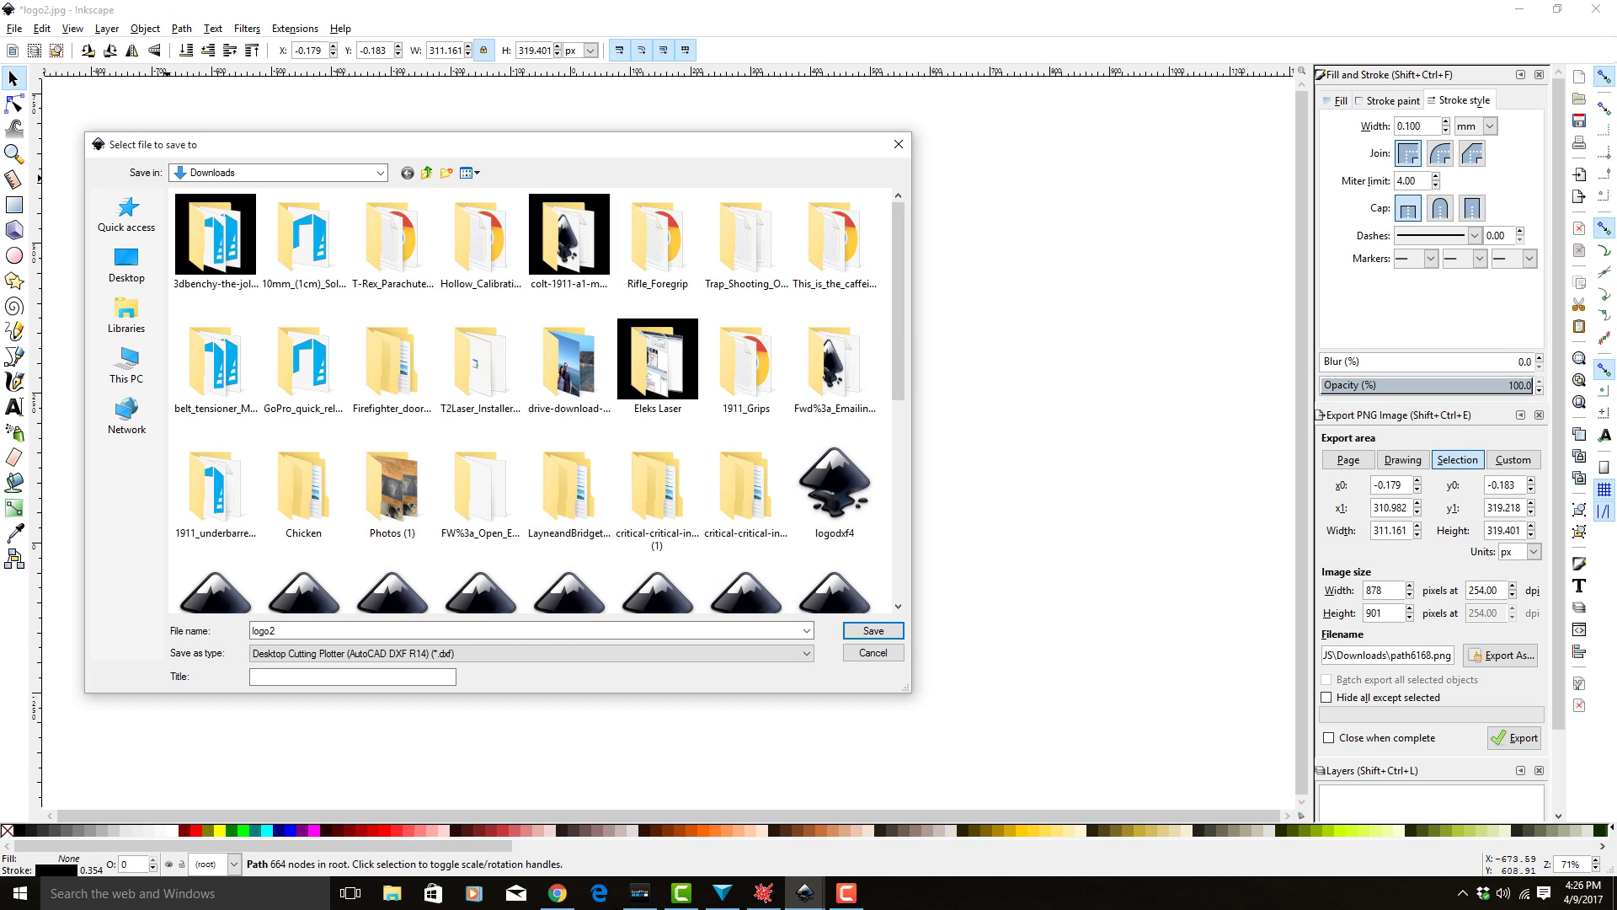
{"action": "left_click", "coordinate": [127, 266]}
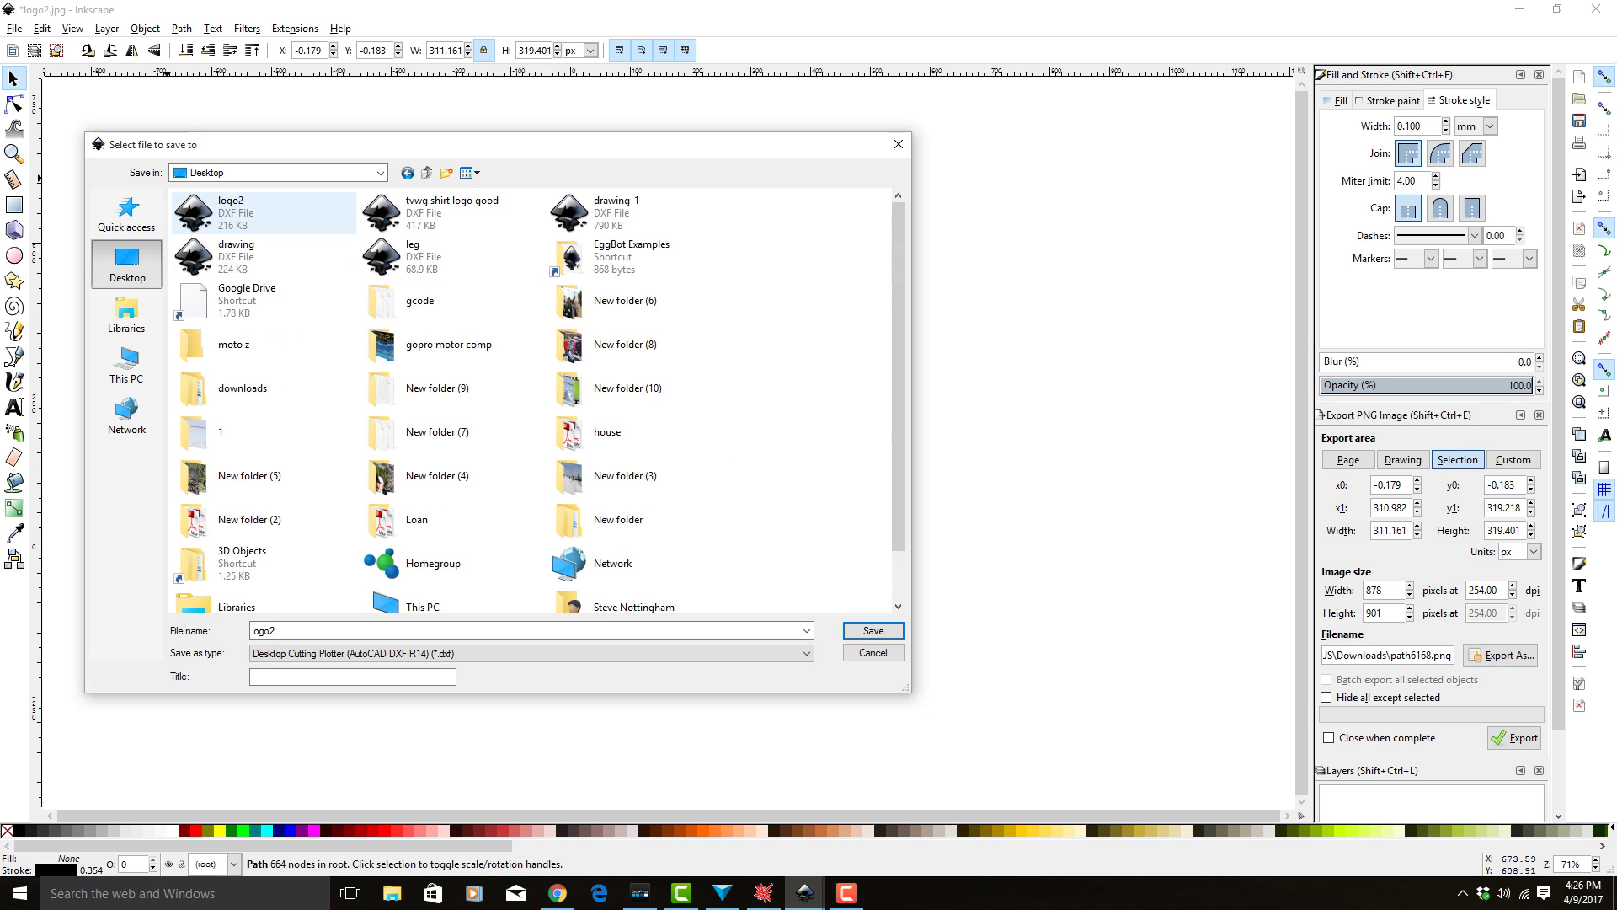
{"action": "key", "text": "Return"}
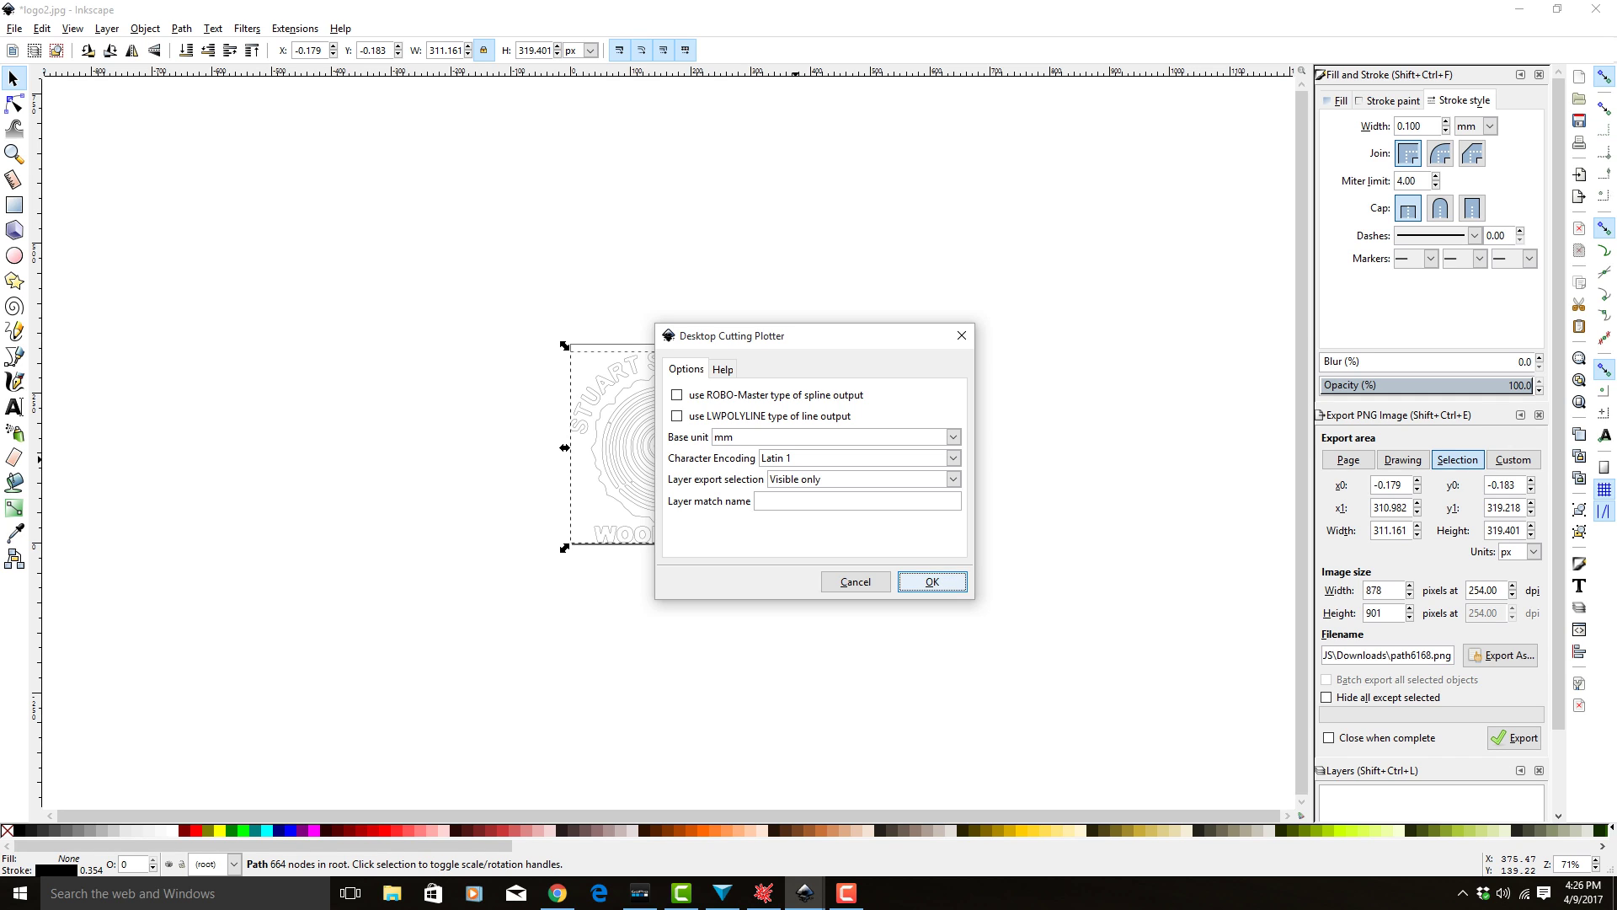
{"action": "left_click", "coordinate": [932, 581]}
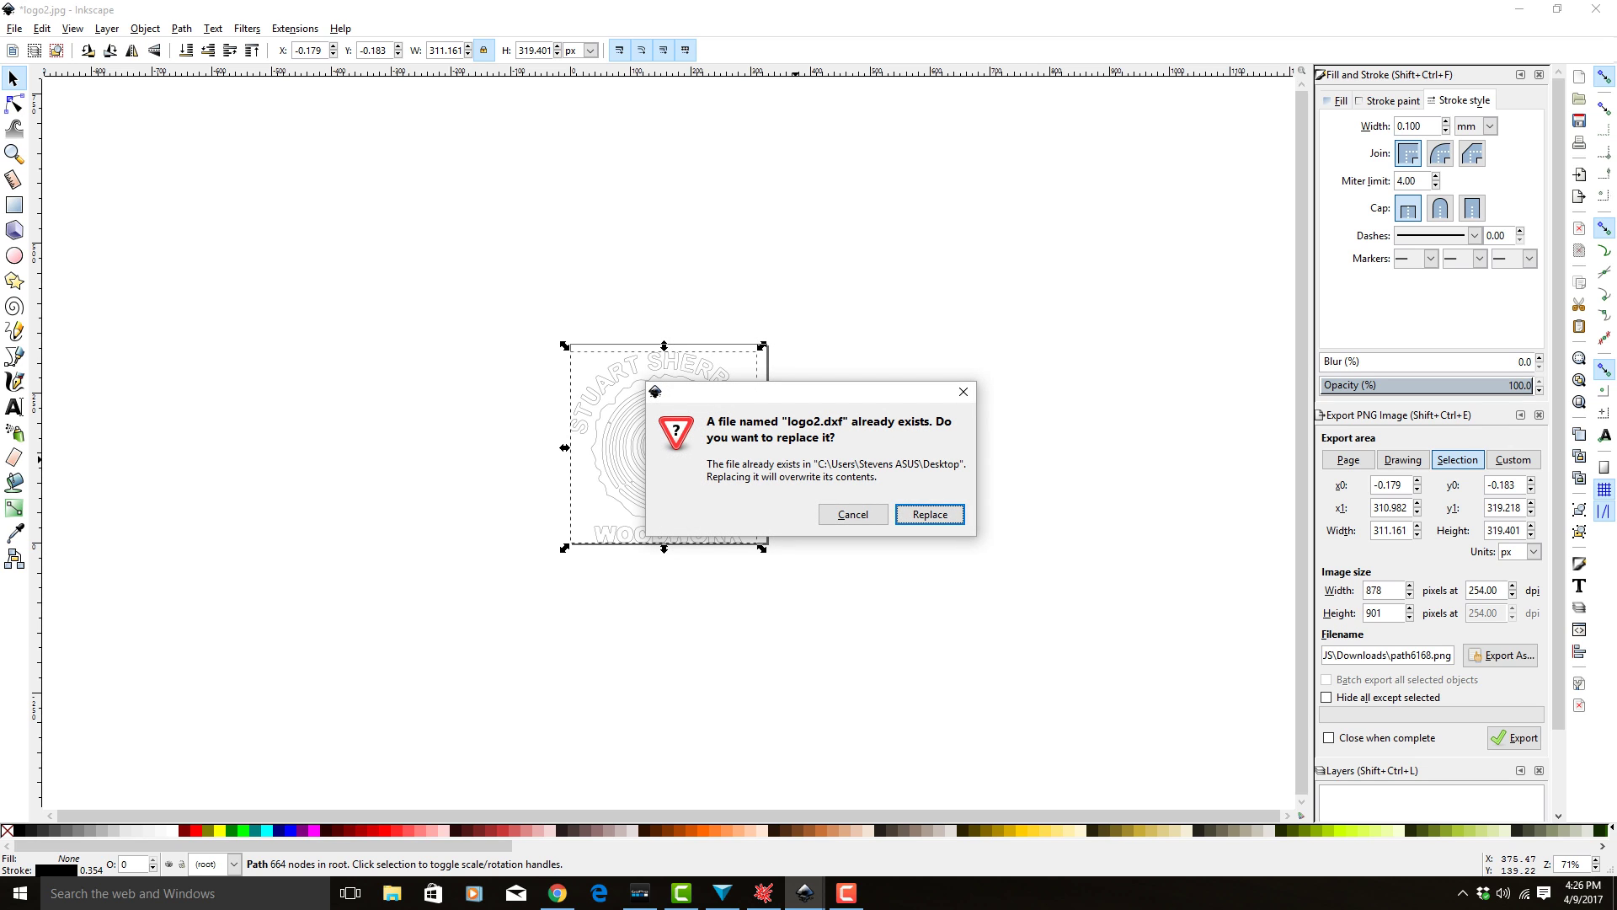
{"action": "key", "text": "Return"}
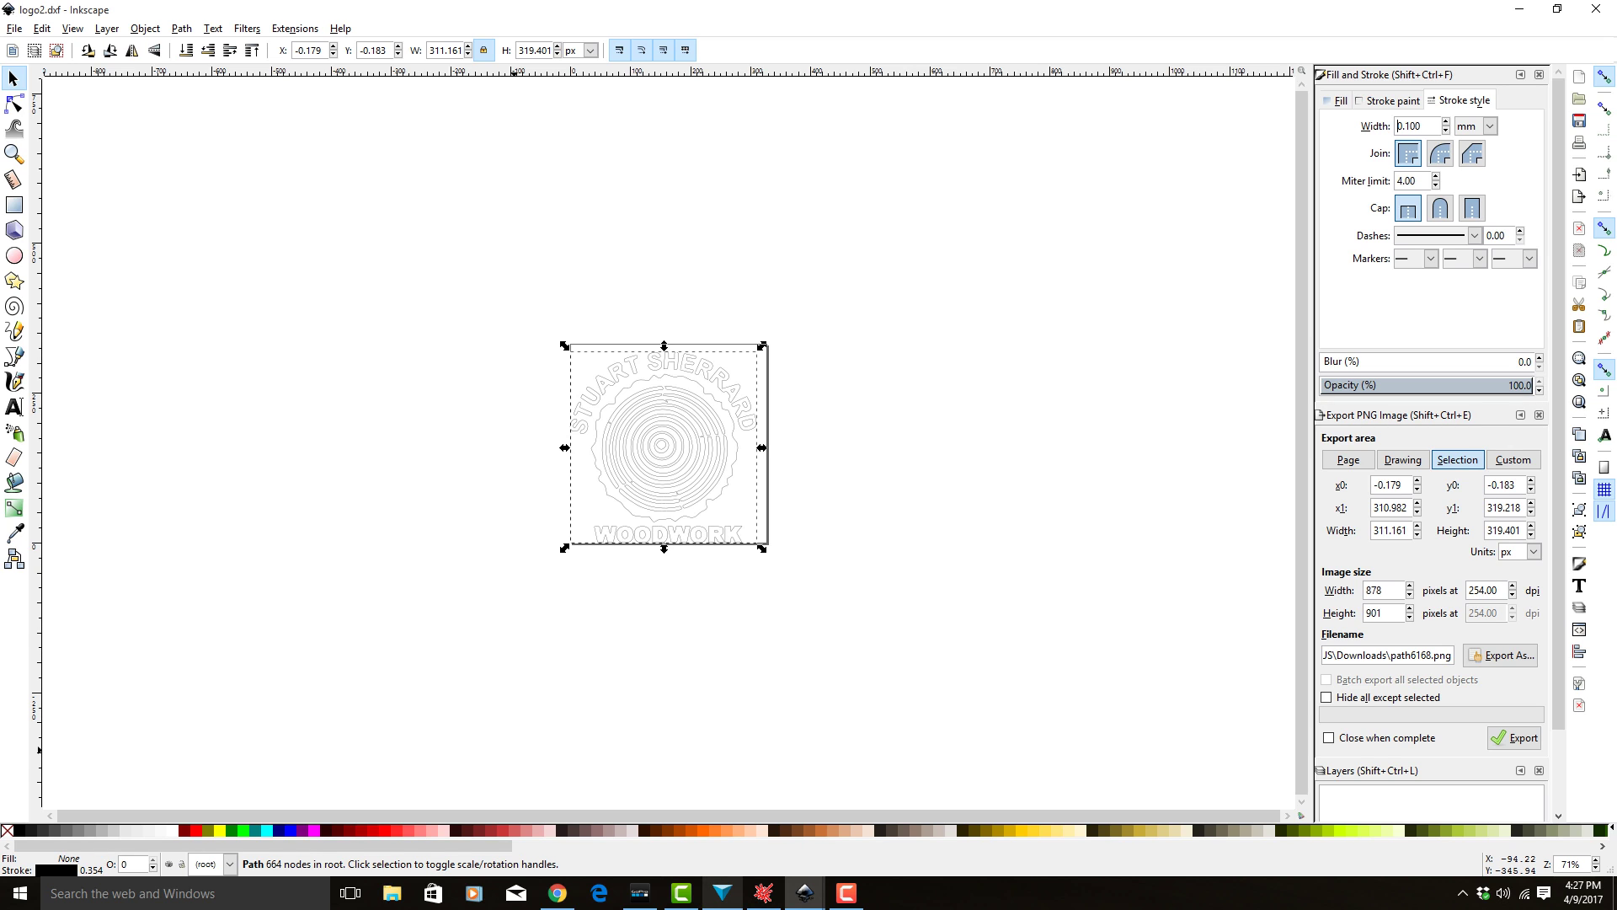
Switch to T2Laser and enable Relocate Origin in the DXF options.
{"action": "left_click", "coordinate": [763, 893]}
{"action": "left_click_drag", "start_coordinate": [305, 99], "coordinate": [503, 169]}
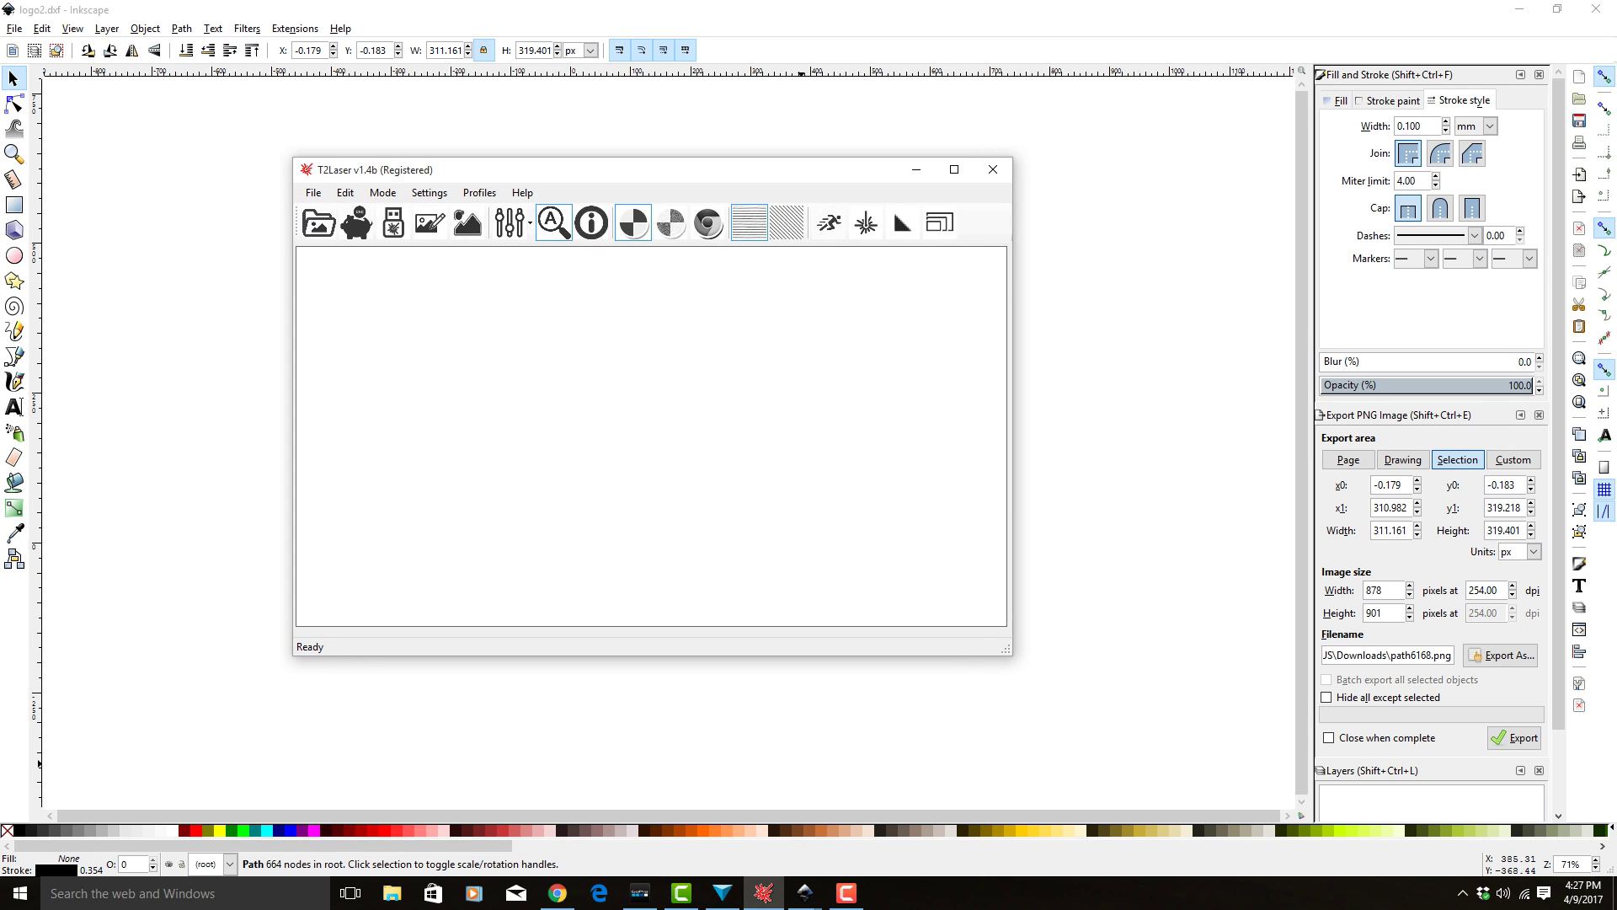
{"action": "left_click", "coordinate": [313, 192]}
{"action": "left_click", "coordinate": [337, 212]}
{"action": "left_click", "coordinate": [314, 193]}
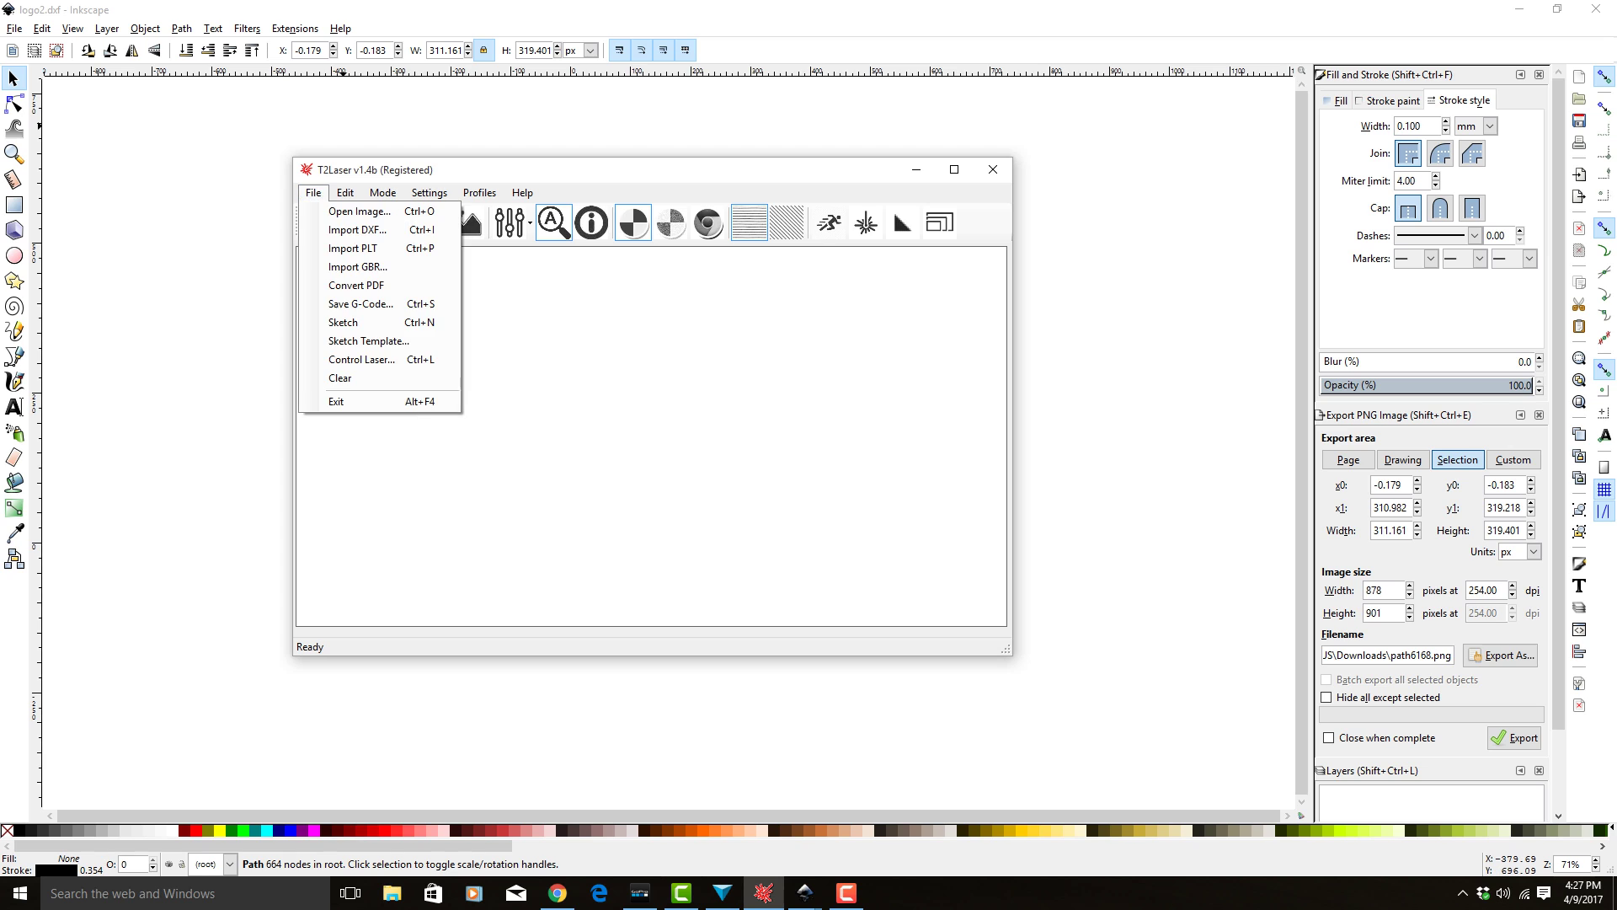
{"action": "mouse_move", "coordinate": [429, 193]}
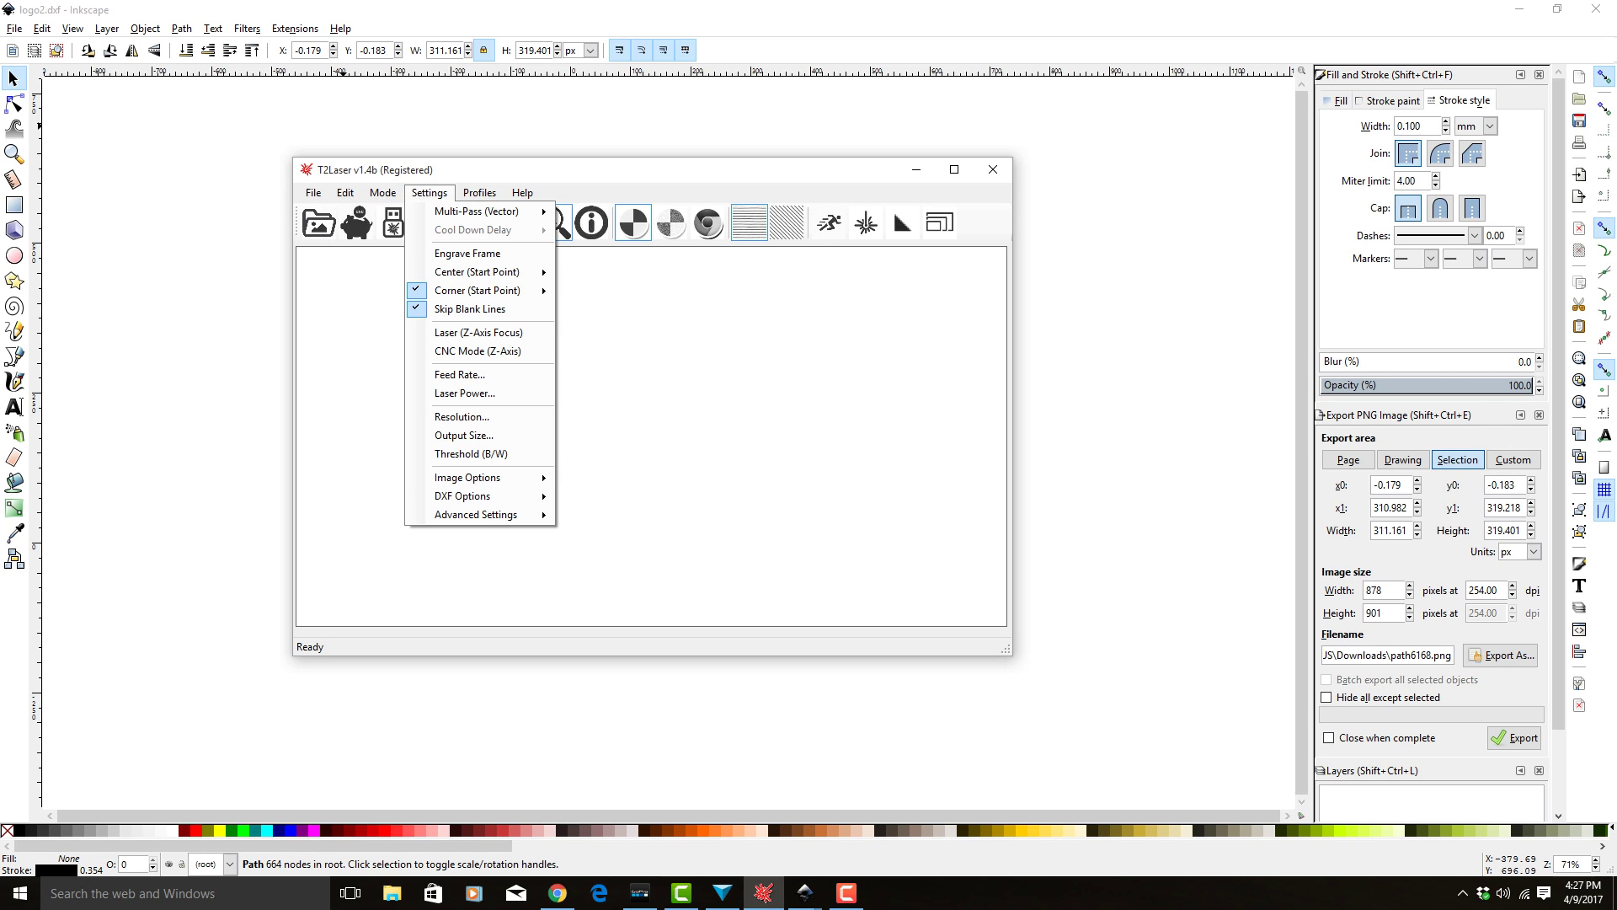
{"action": "key", "text": "Up"}
{"action": "key", "text": "Up"}
{"action": "key", "text": "Up"}
{"action": "key", "text": "Up"}
{"action": "key", "text": "Down"}
{"action": "key", "text": "Down"}
{"action": "key", "text": "Right"}
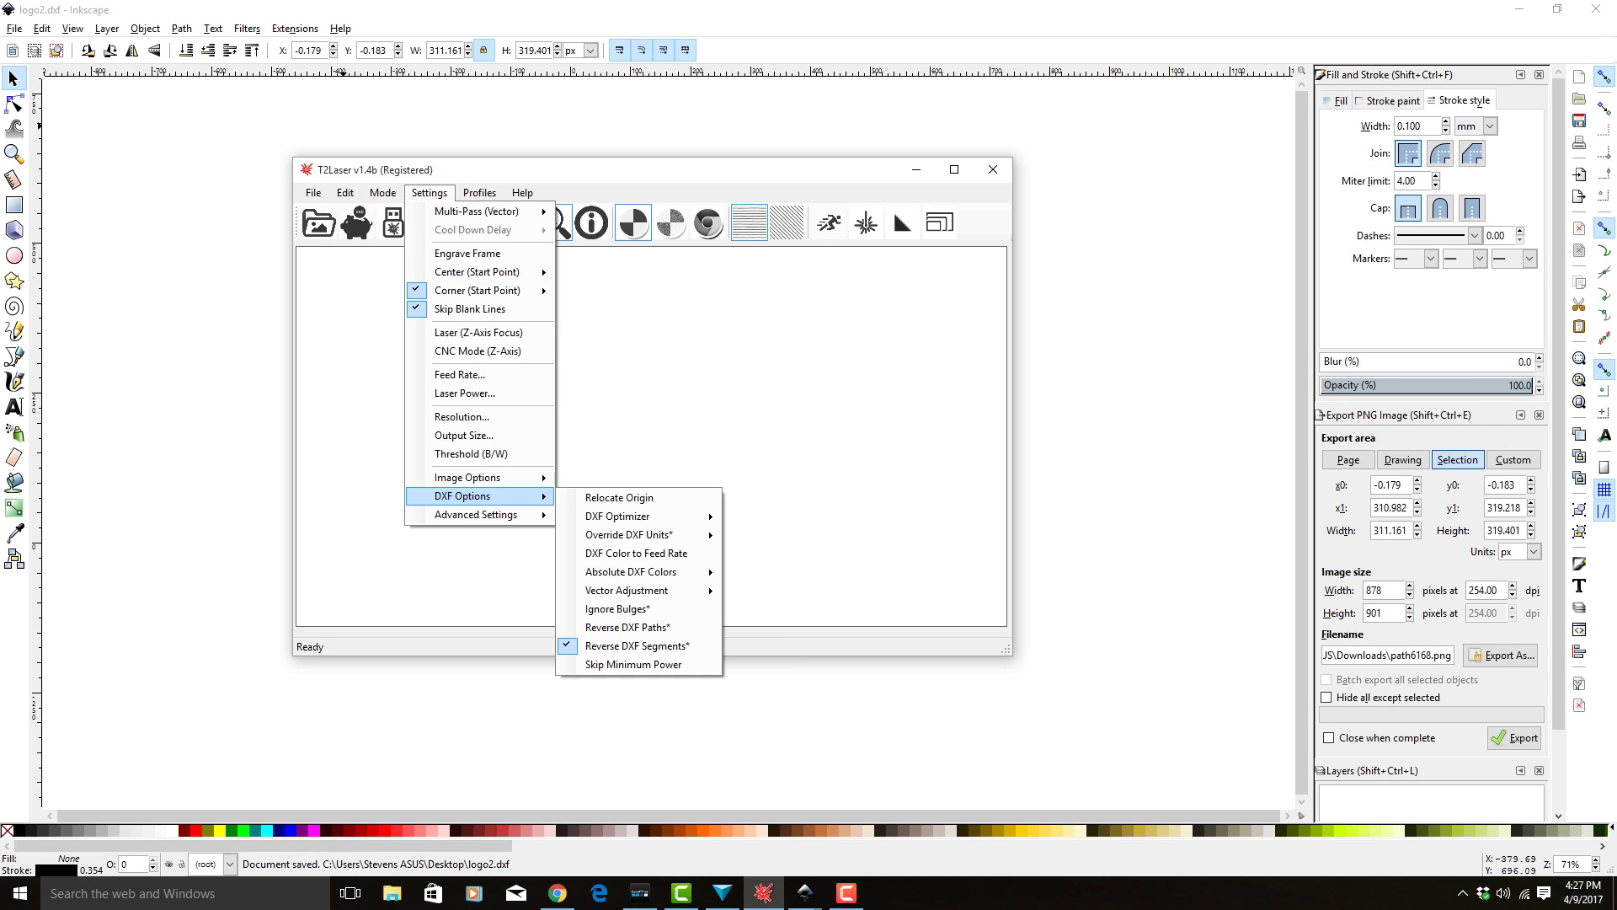
{"action": "key", "text": "Down"}
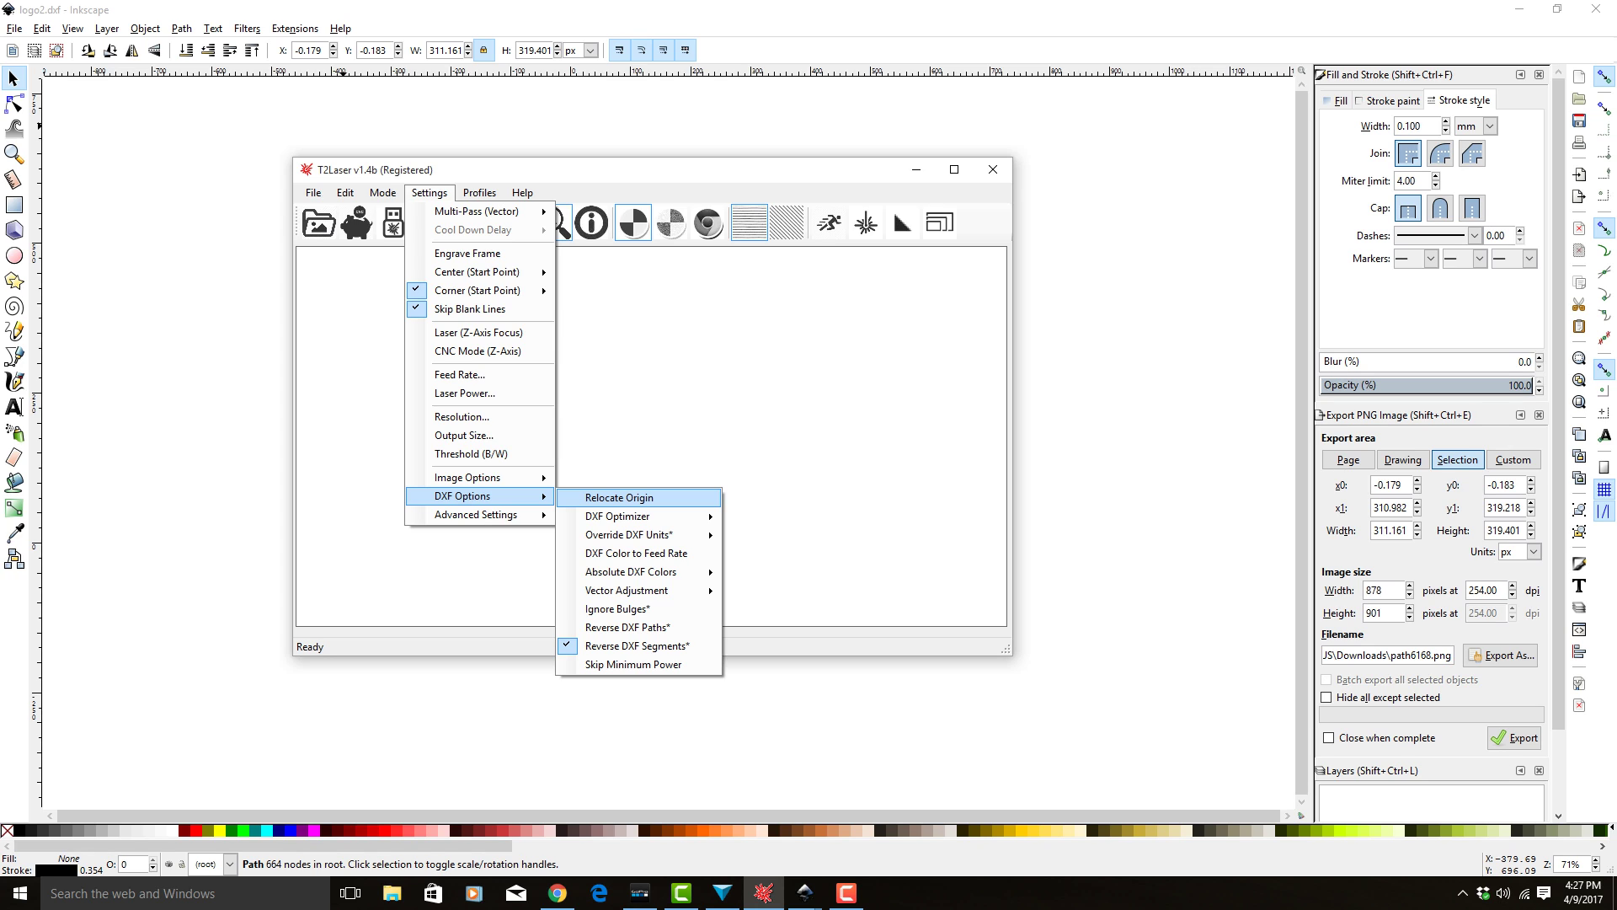
{"action": "left_click", "coordinate": [619, 497]}
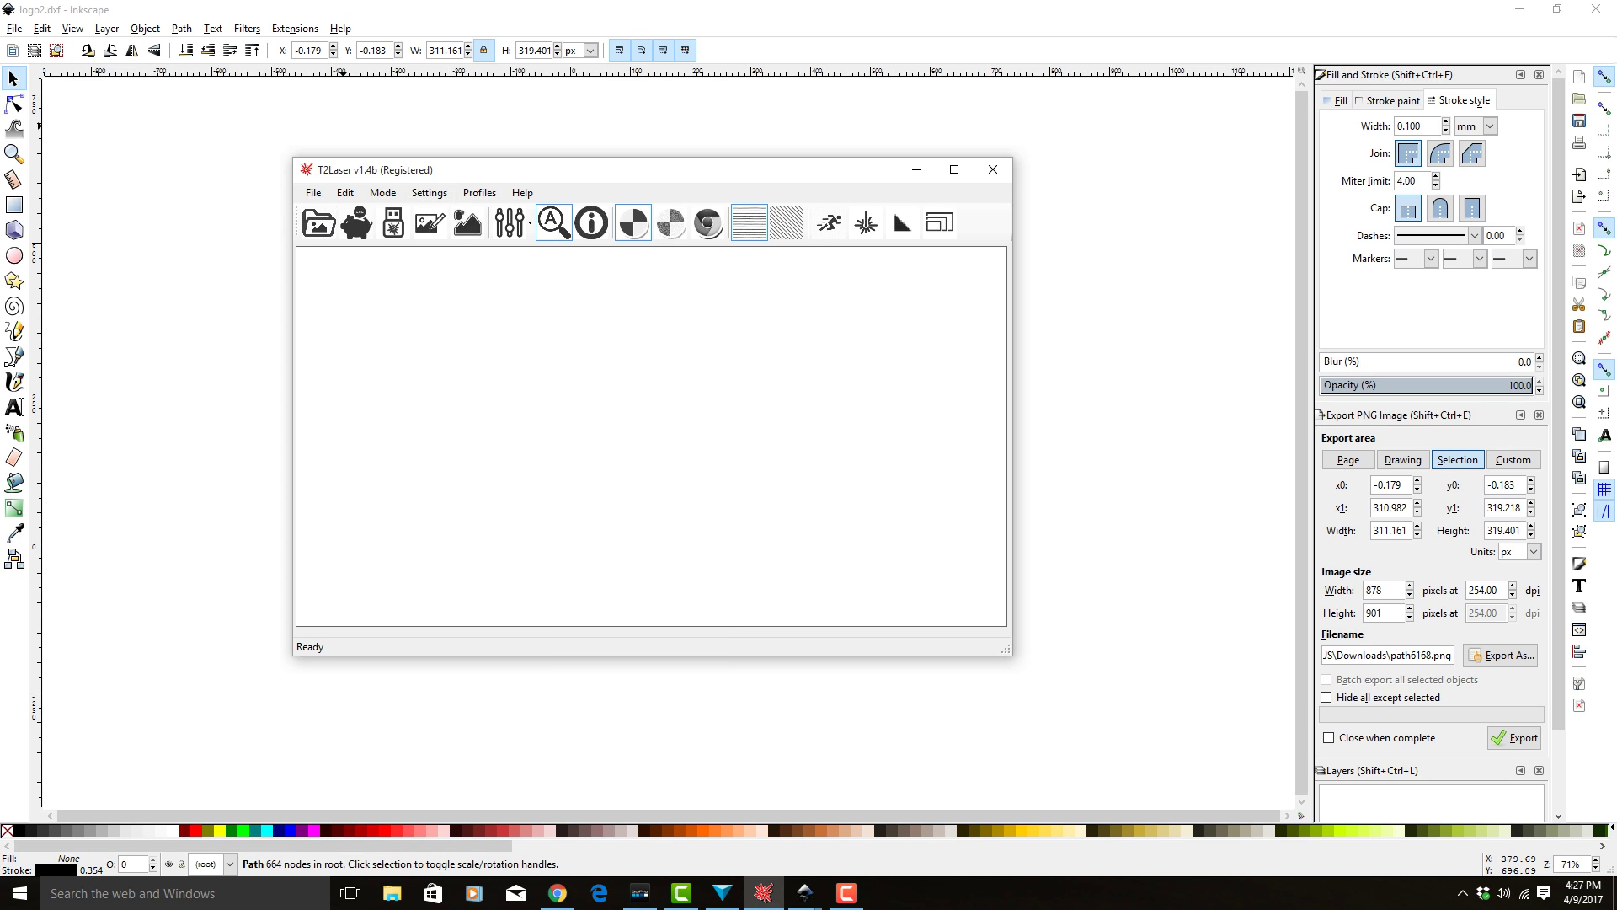
Review T2Laser's DXF options, including DXF Optimizer and Absolute DXF Colors.
{"action": "left_click", "coordinate": [384, 193]}
{"action": "mouse_move", "coordinate": [429, 193]}
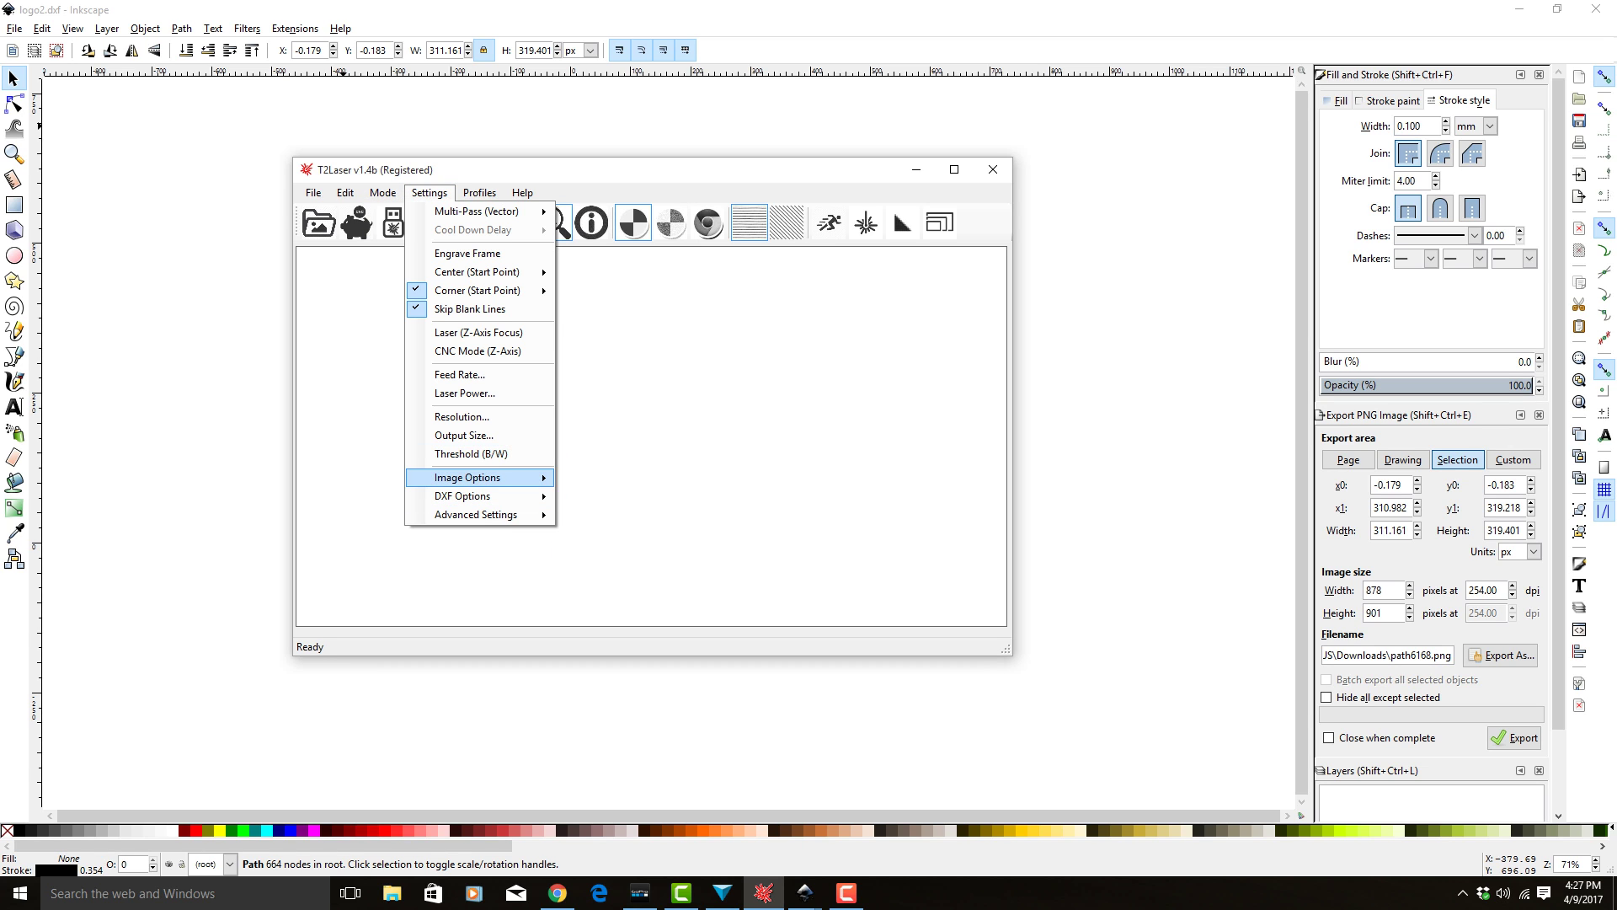
{"action": "mouse_move", "coordinate": [461, 496]}
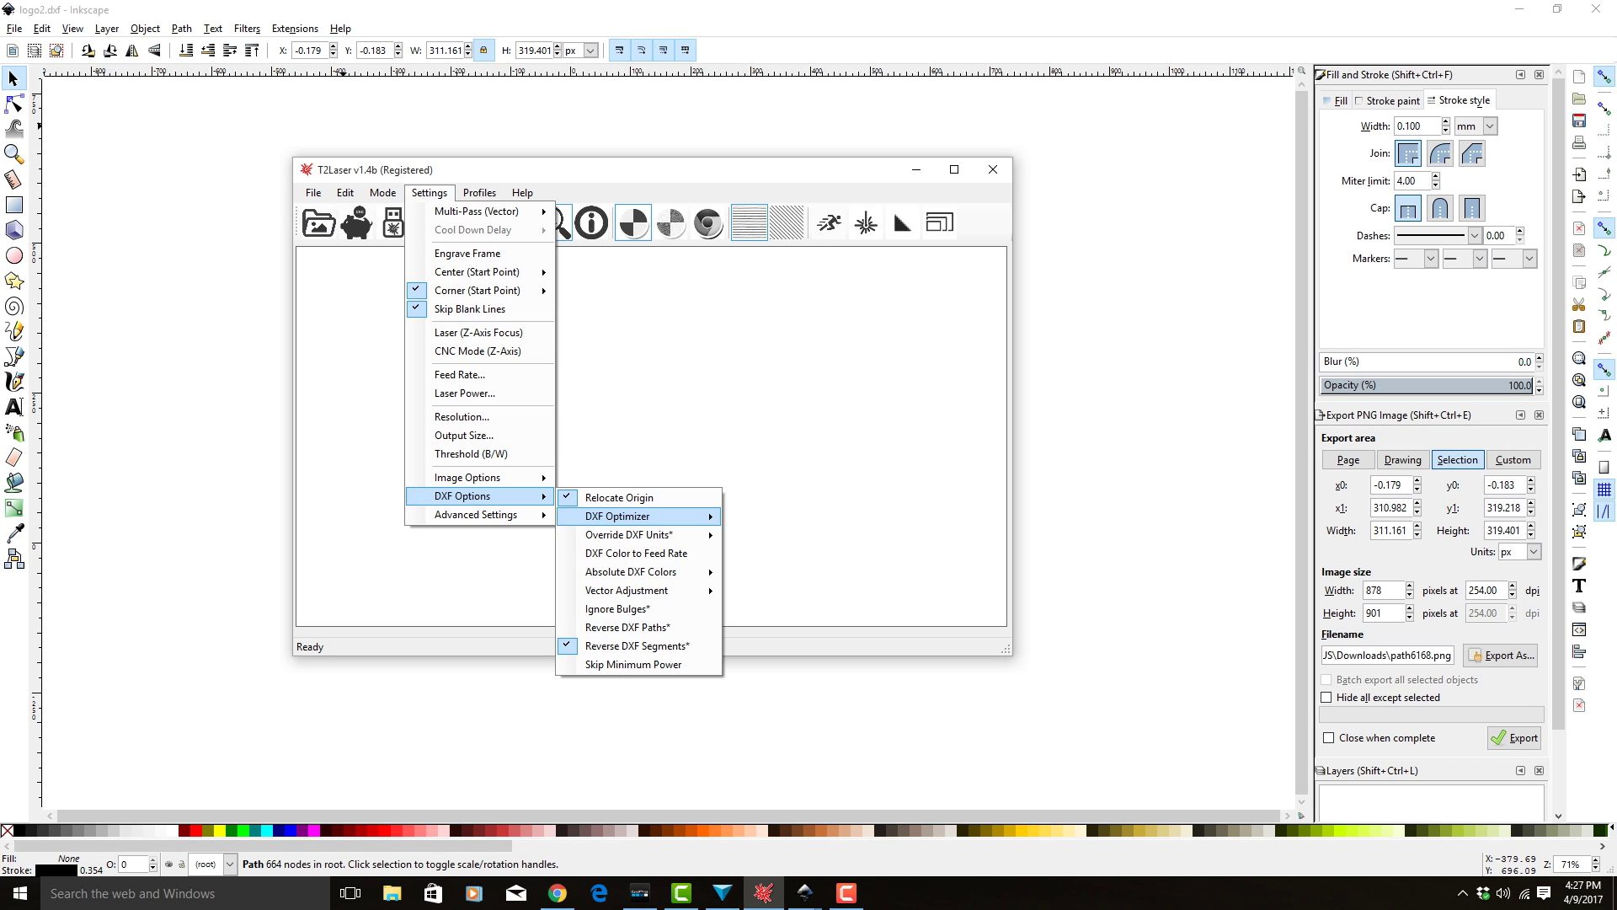
{"action": "mouse_move", "coordinate": [637, 517]}
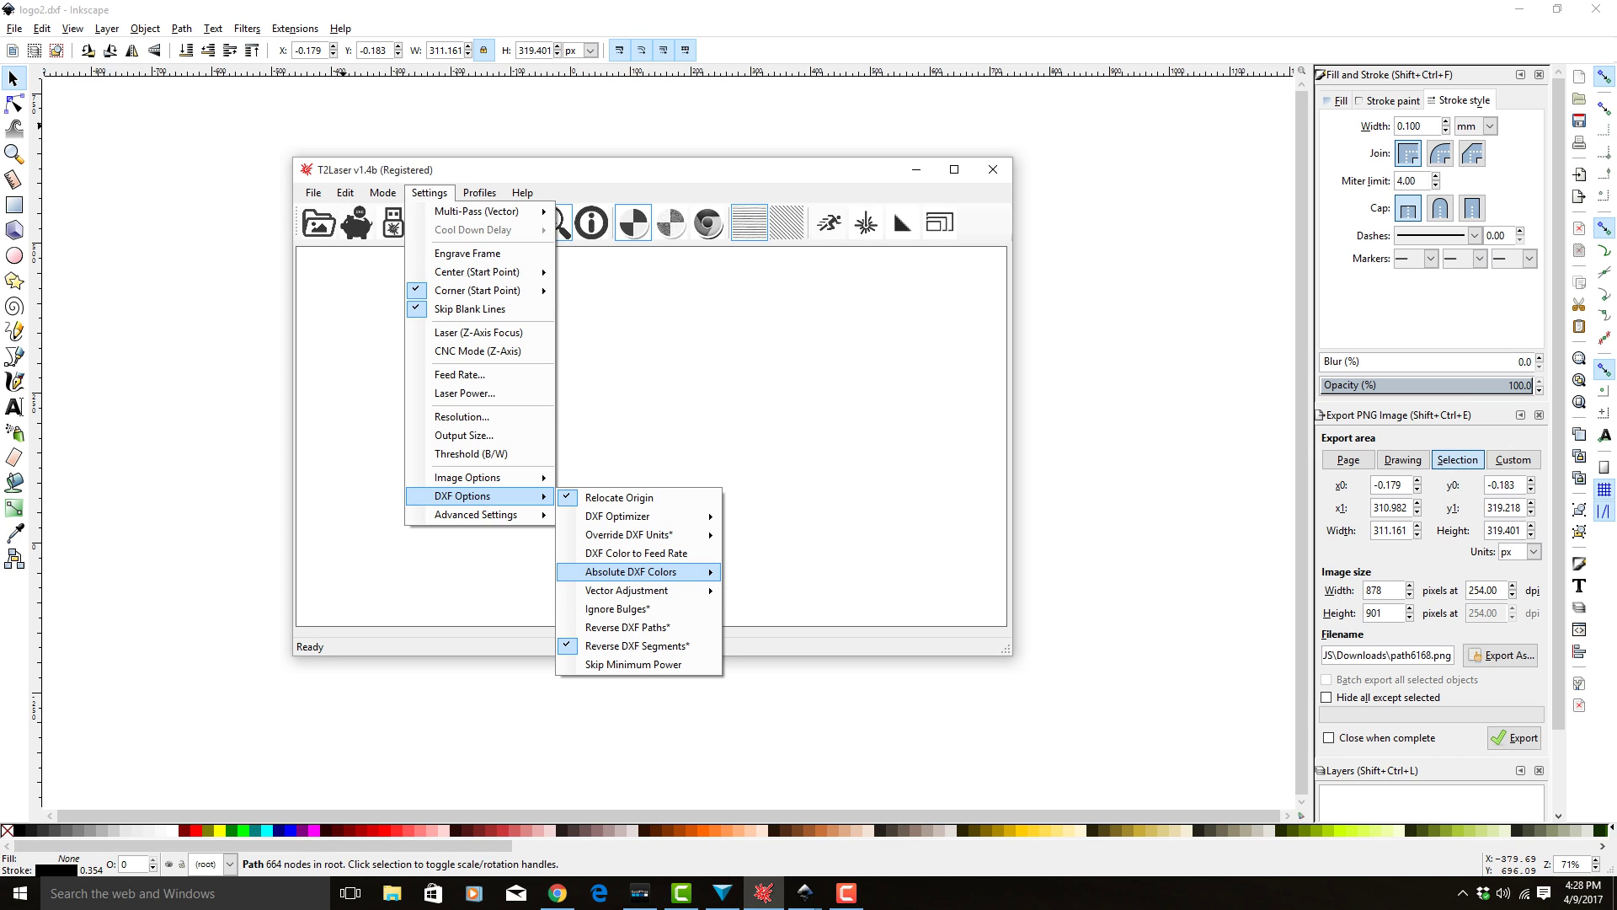
{"action": "mouse_move", "coordinate": [631, 572]}
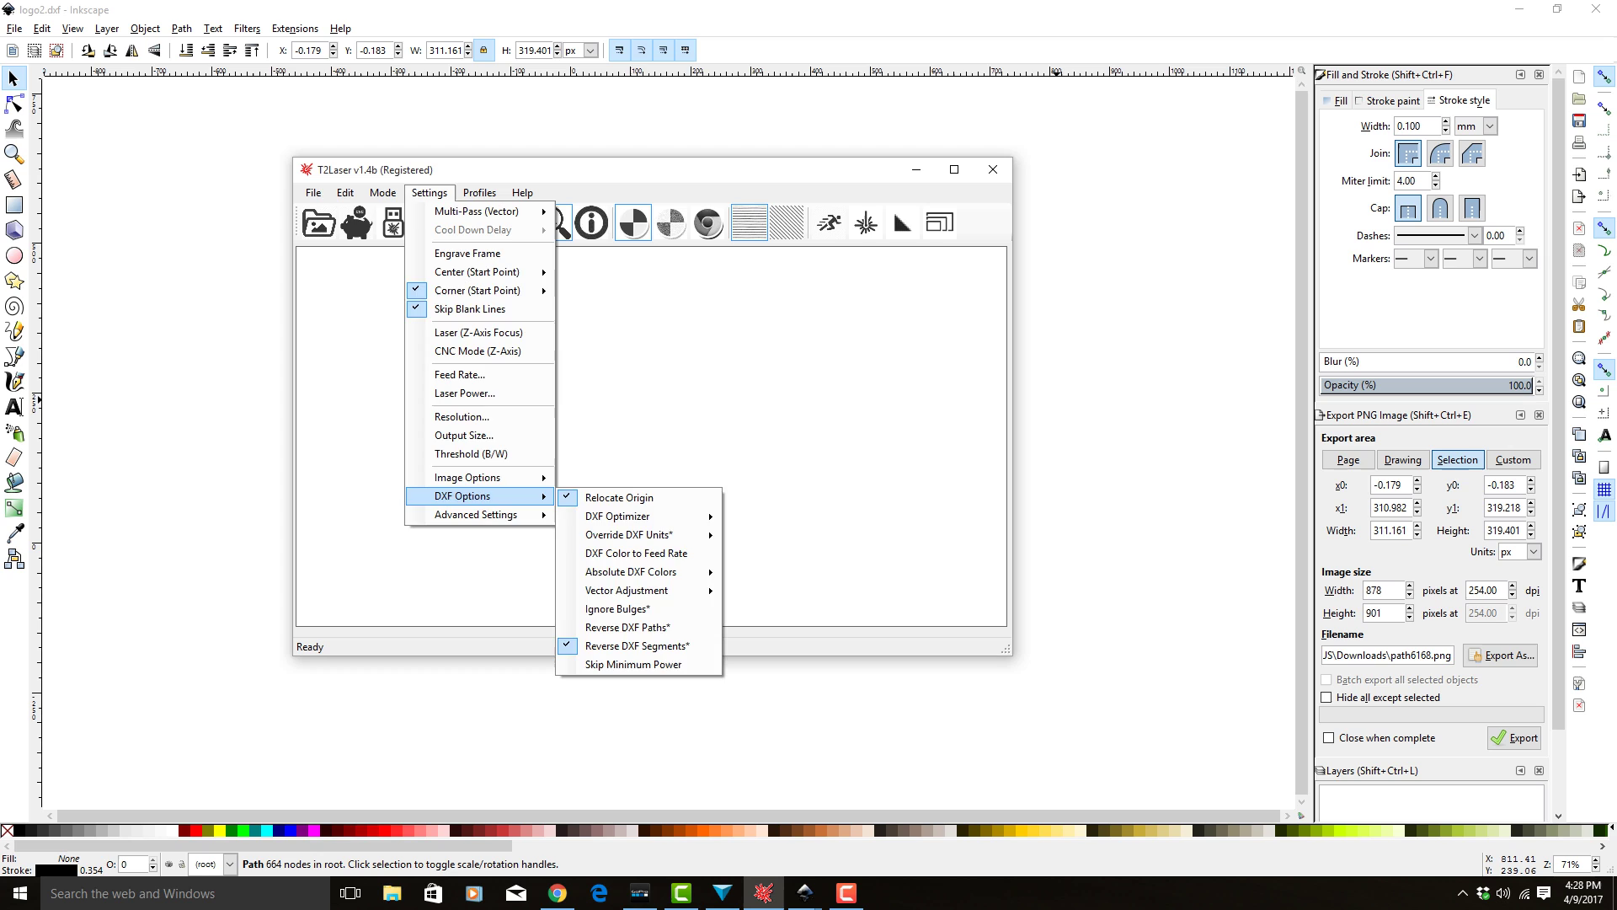
{"action": "left_click", "coordinate": [430, 193]}
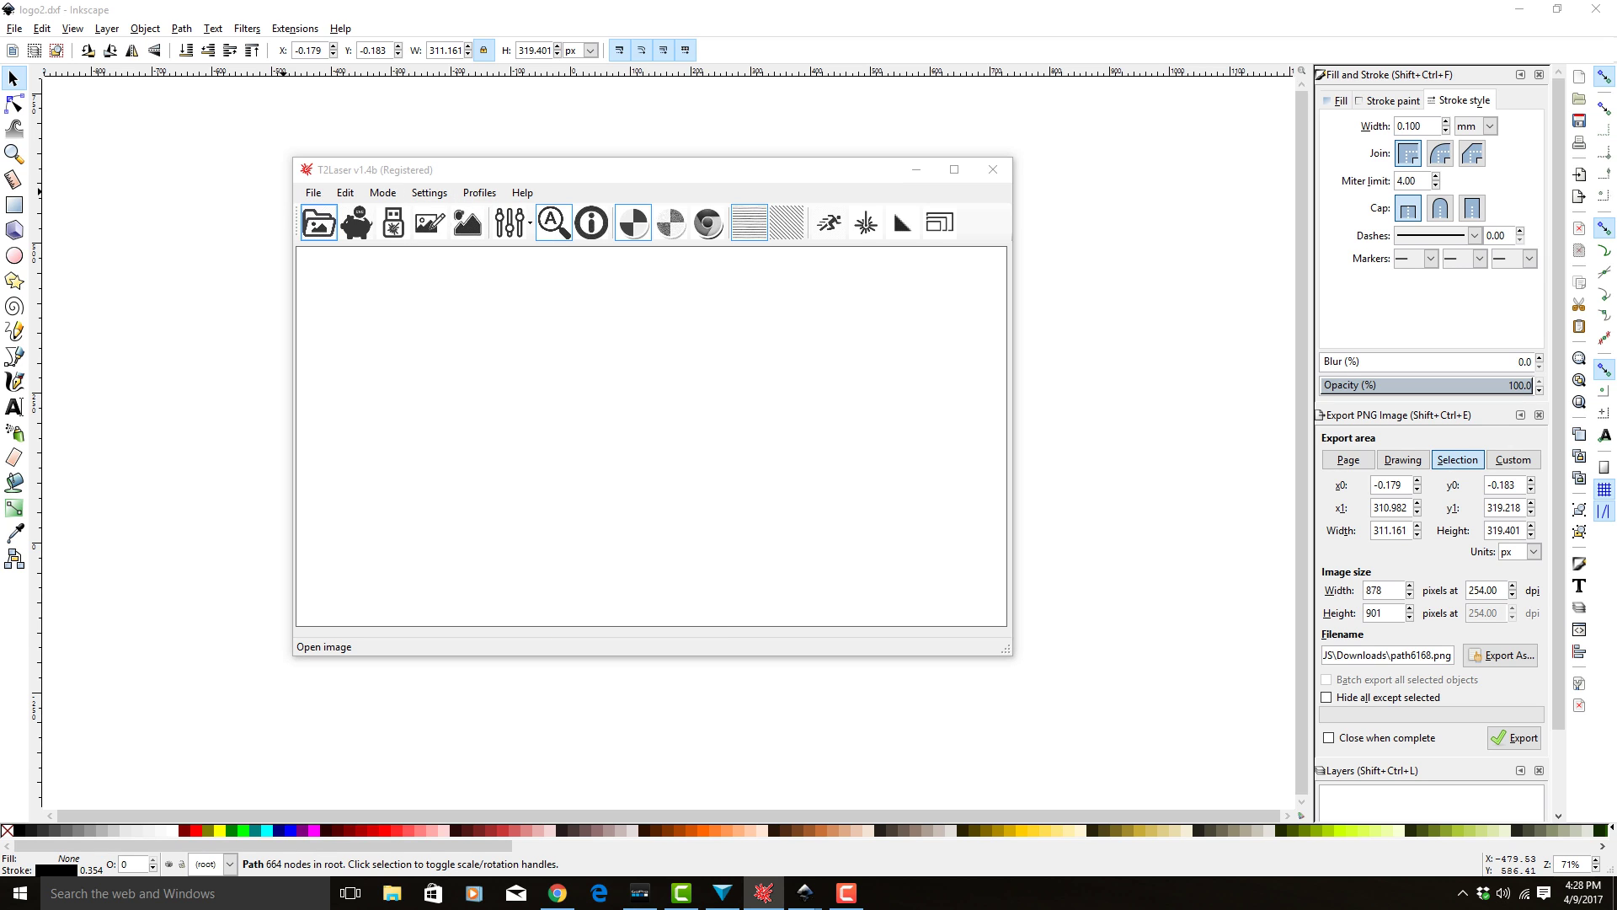
Import the logo2 DXF file from the Desktop.
{"action": "left_click", "coordinate": [318, 222]}
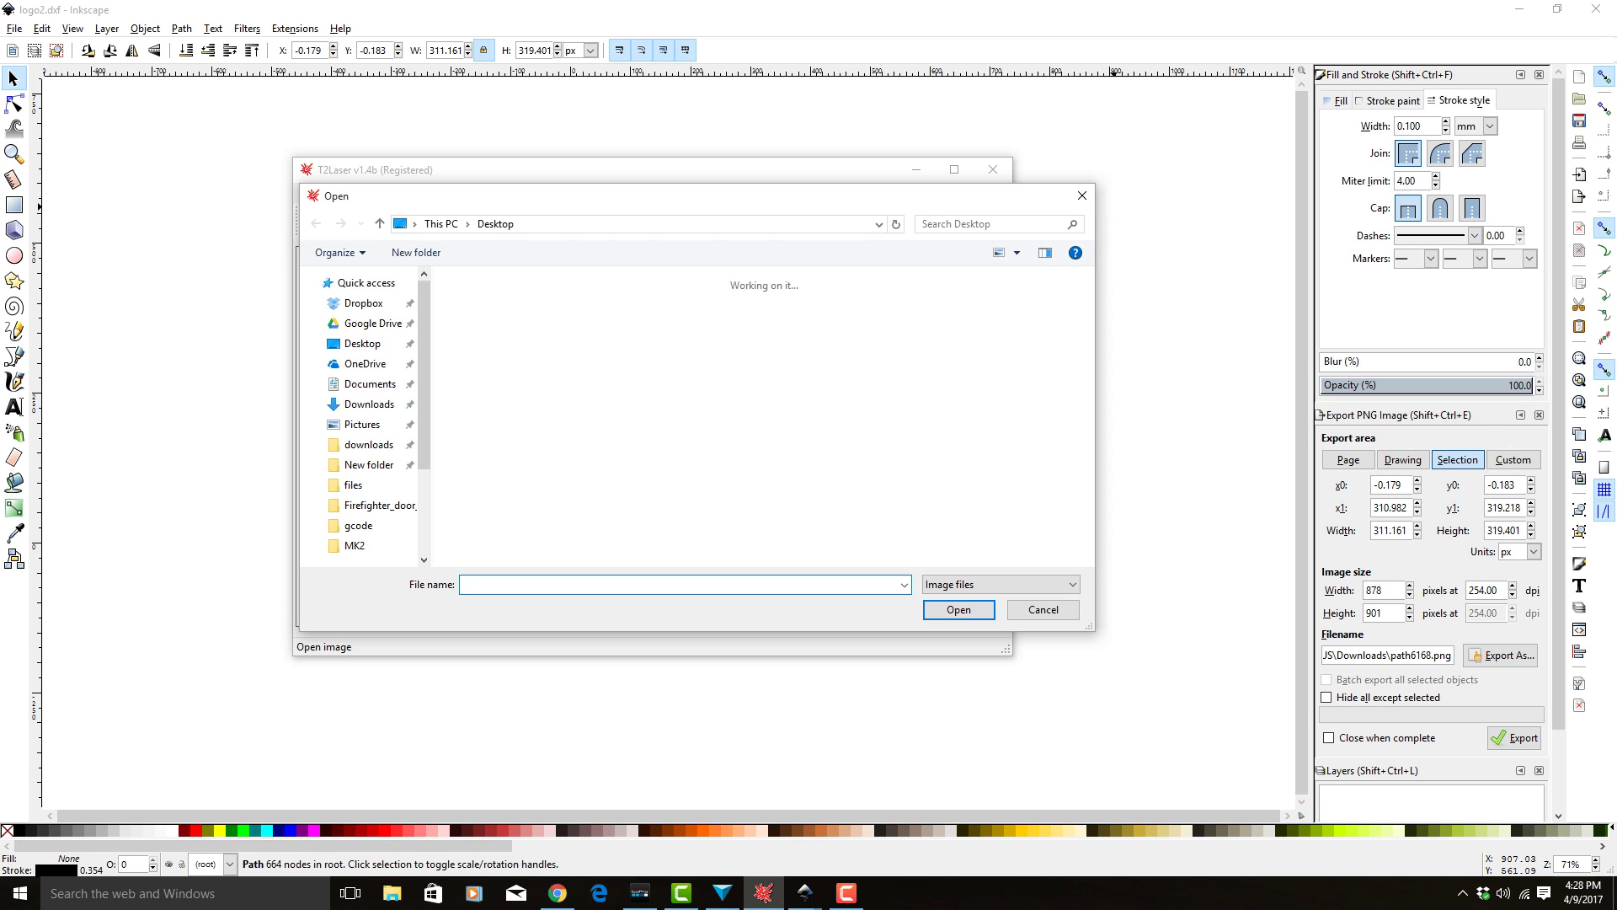
{"action": "left_click", "coordinate": [1082, 196]}
{"action": "left_click", "coordinate": [314, 192]}
{"action": "key", "text": "Down"}
{"action": "key", "text": "Down"}
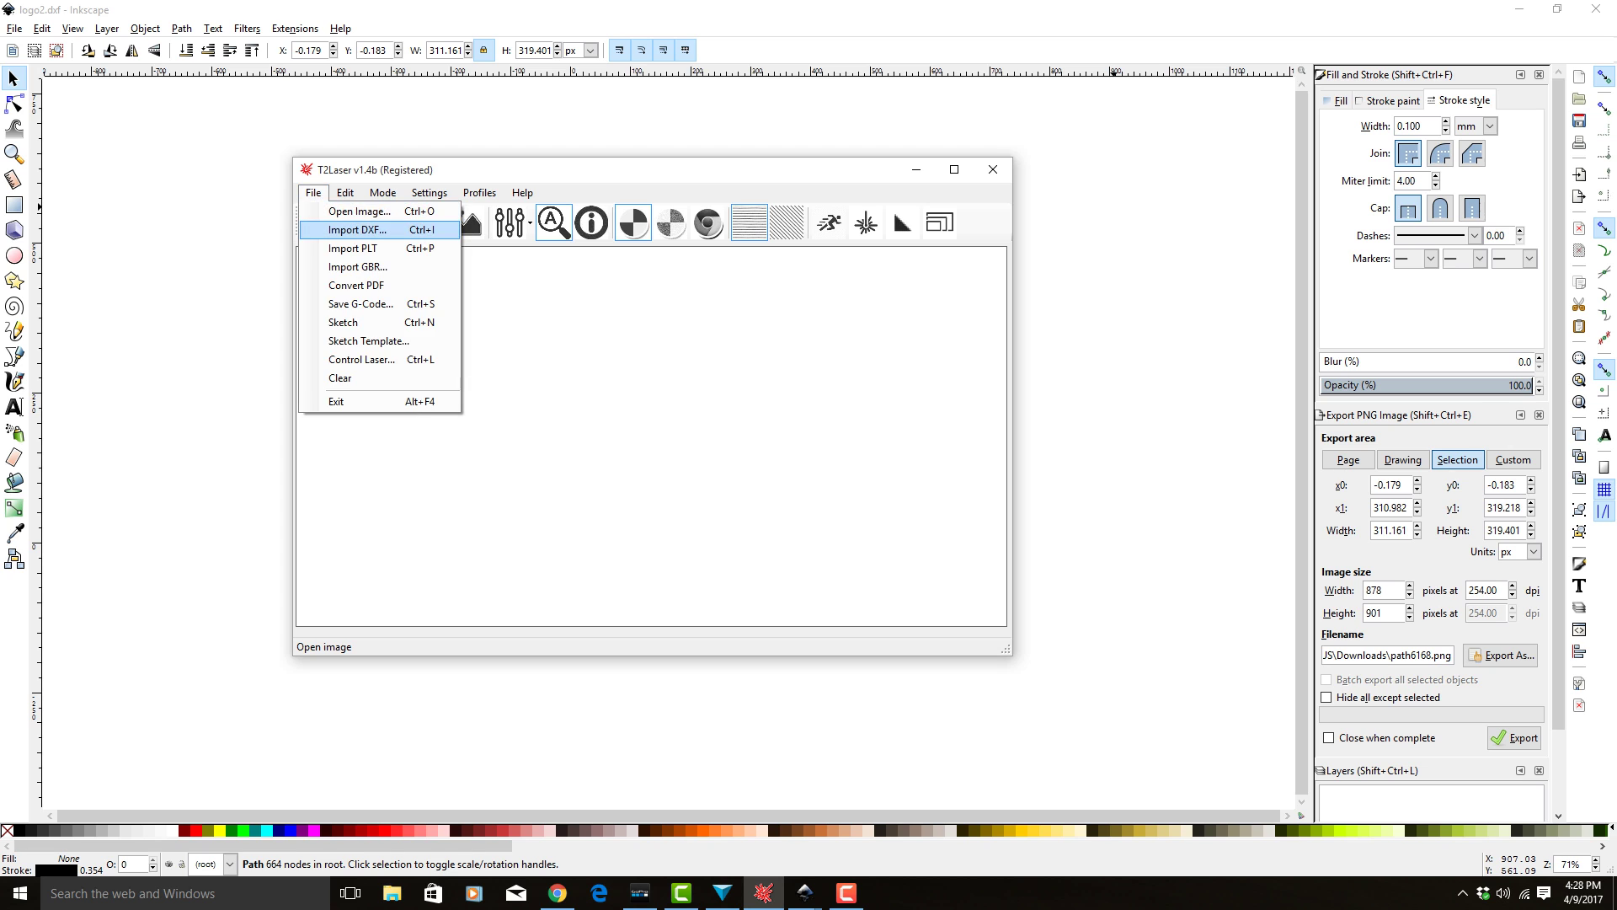
{"action": "key", "text": "Return"}
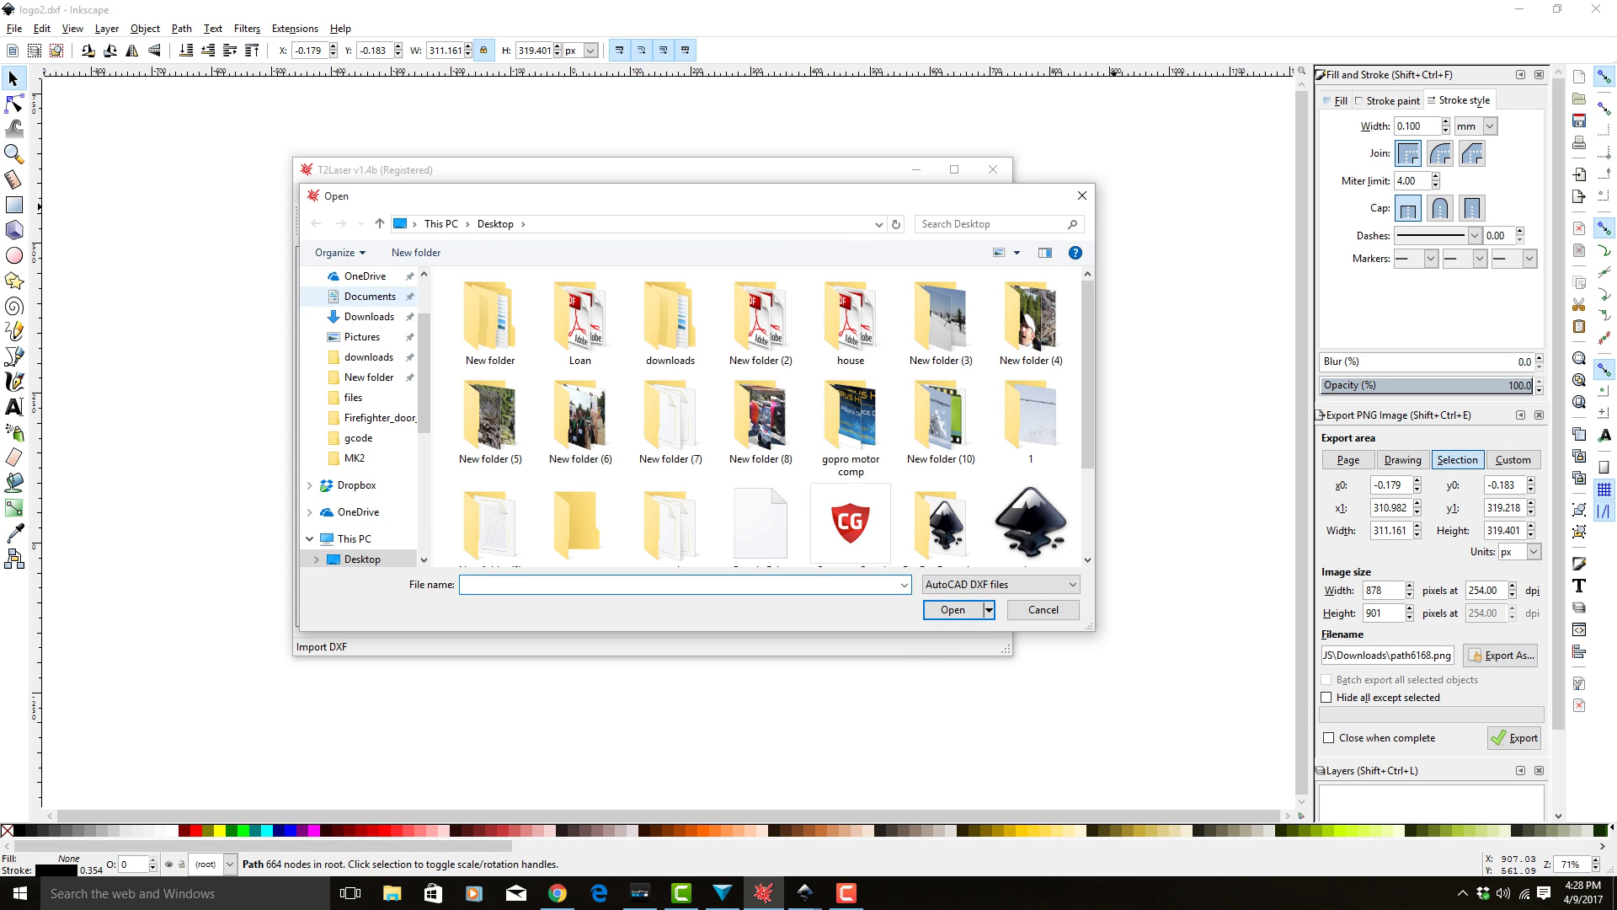
{"action": "scroll", "coordinate": [370, 405], "scroll_direction": "down", "scroll_amount": 5}
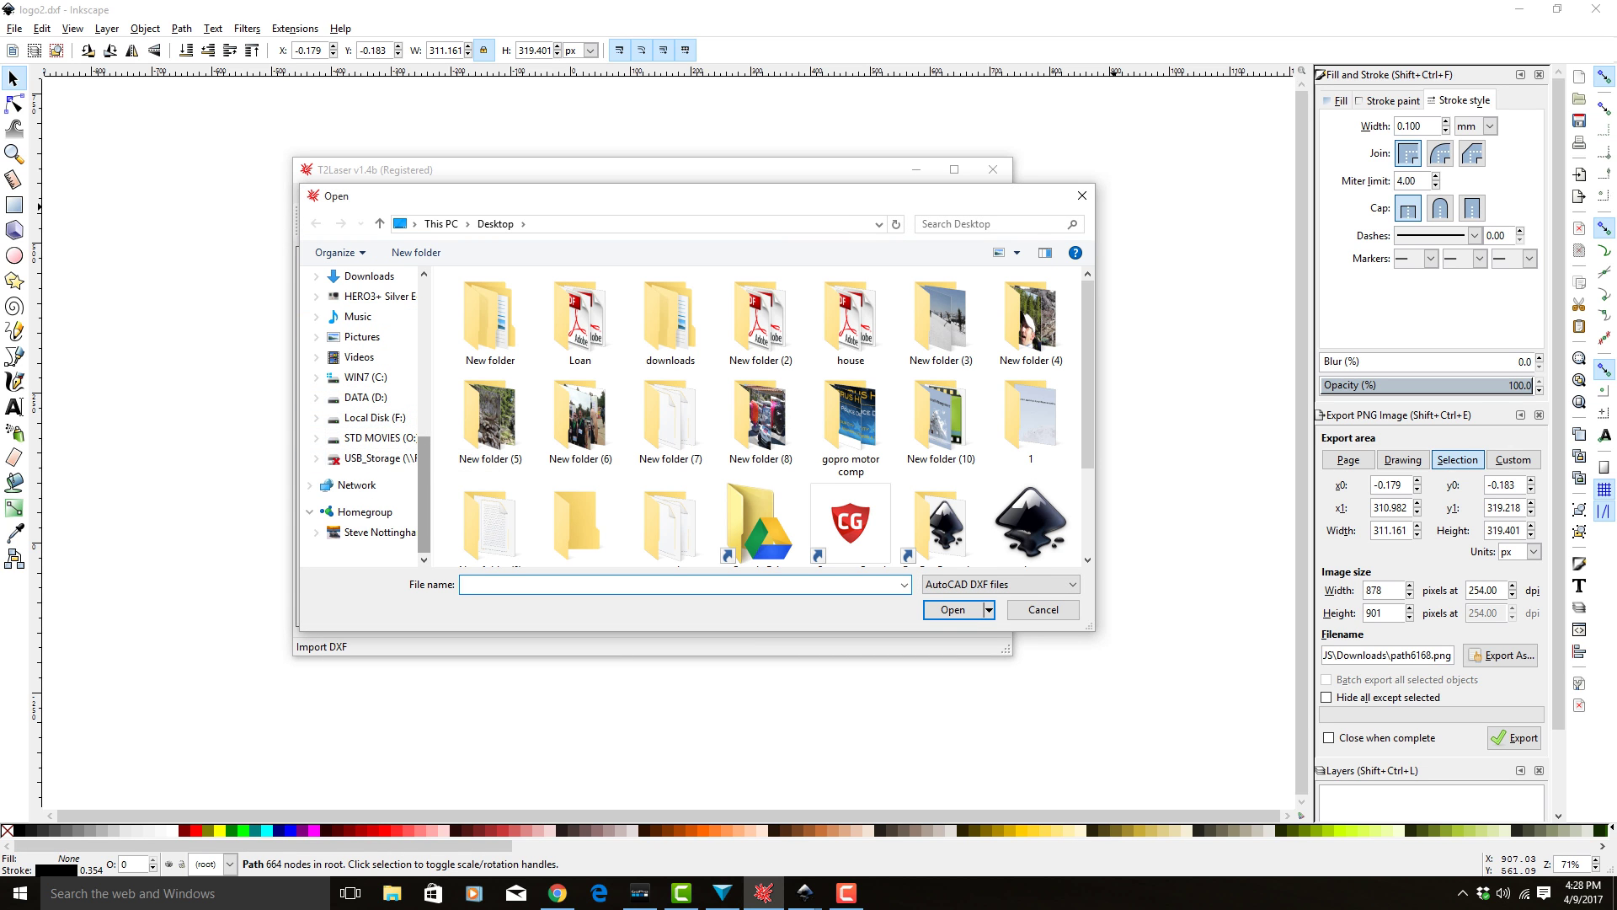
{"action": "scroll", "coordinate": [371, 422], "scroll_direction": "up", "scroll_amount": 5}
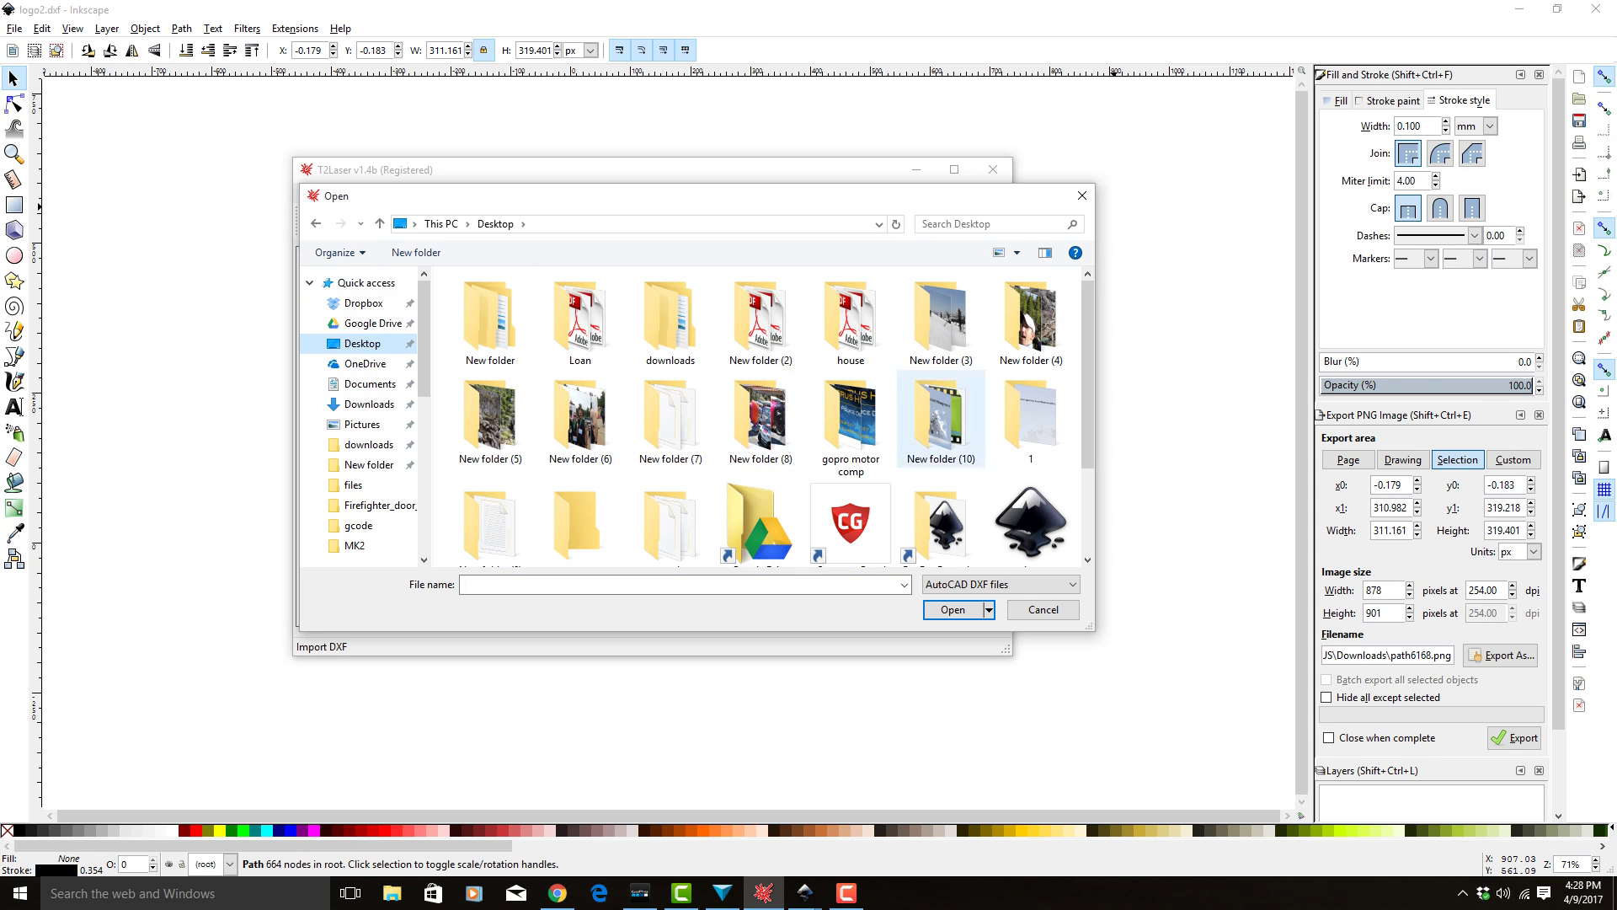
{"action": "left_click_drag", "start_coordinate": [1087, 337], "coordinate": [1087, 430]}
{"action": "left_click", "coordinate": [761, 505]}
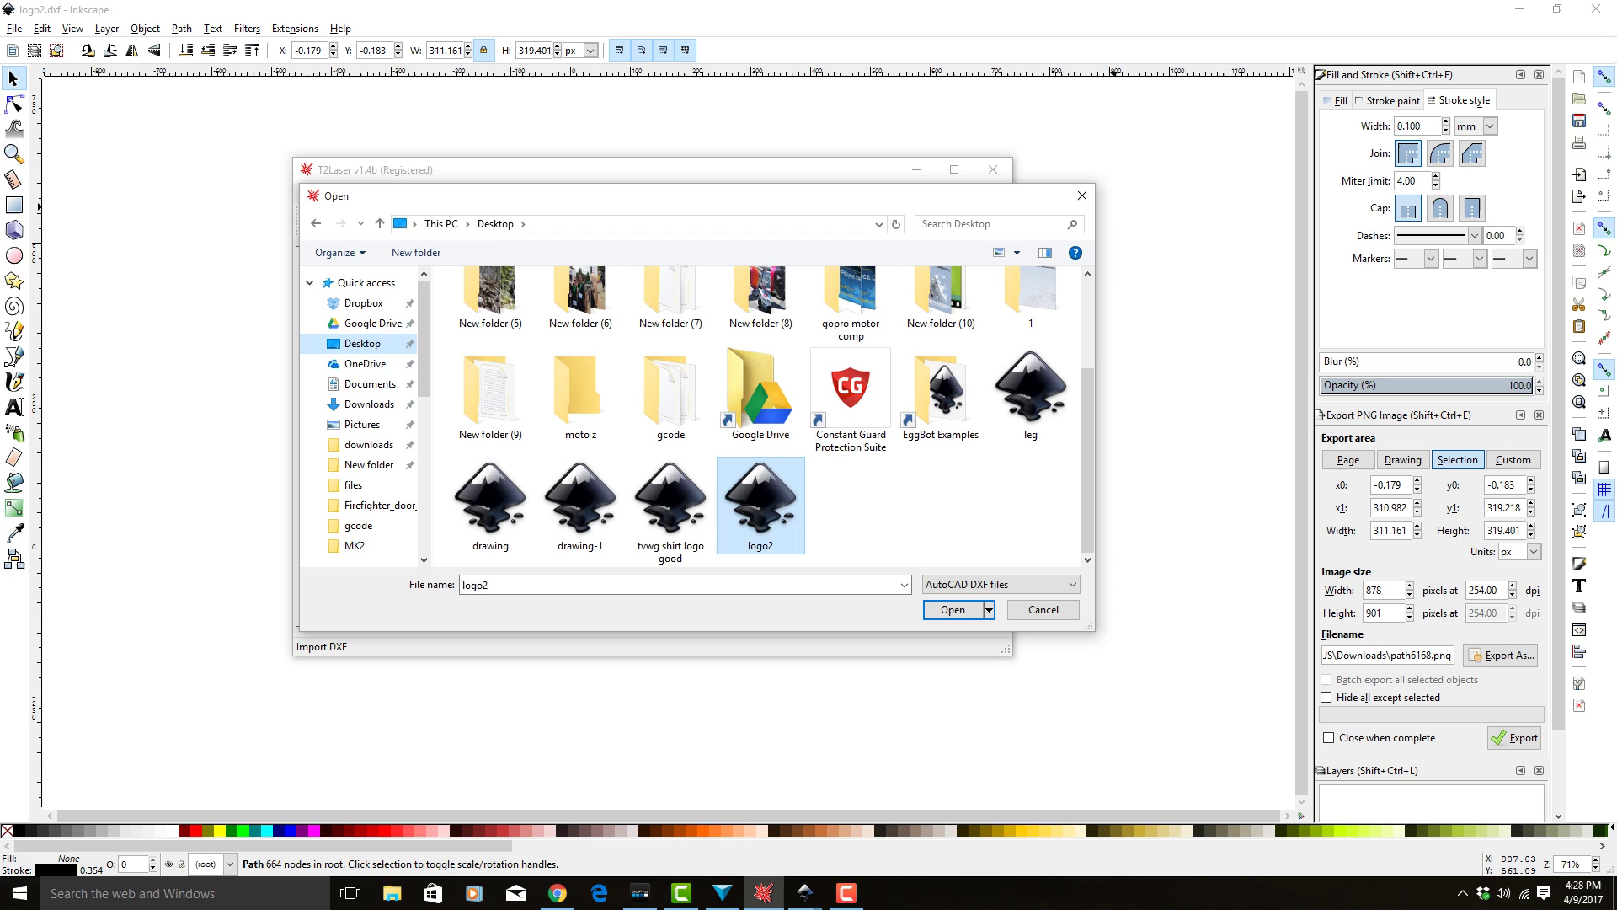
{"action": "left_click", "coordinate": [953, 610]}
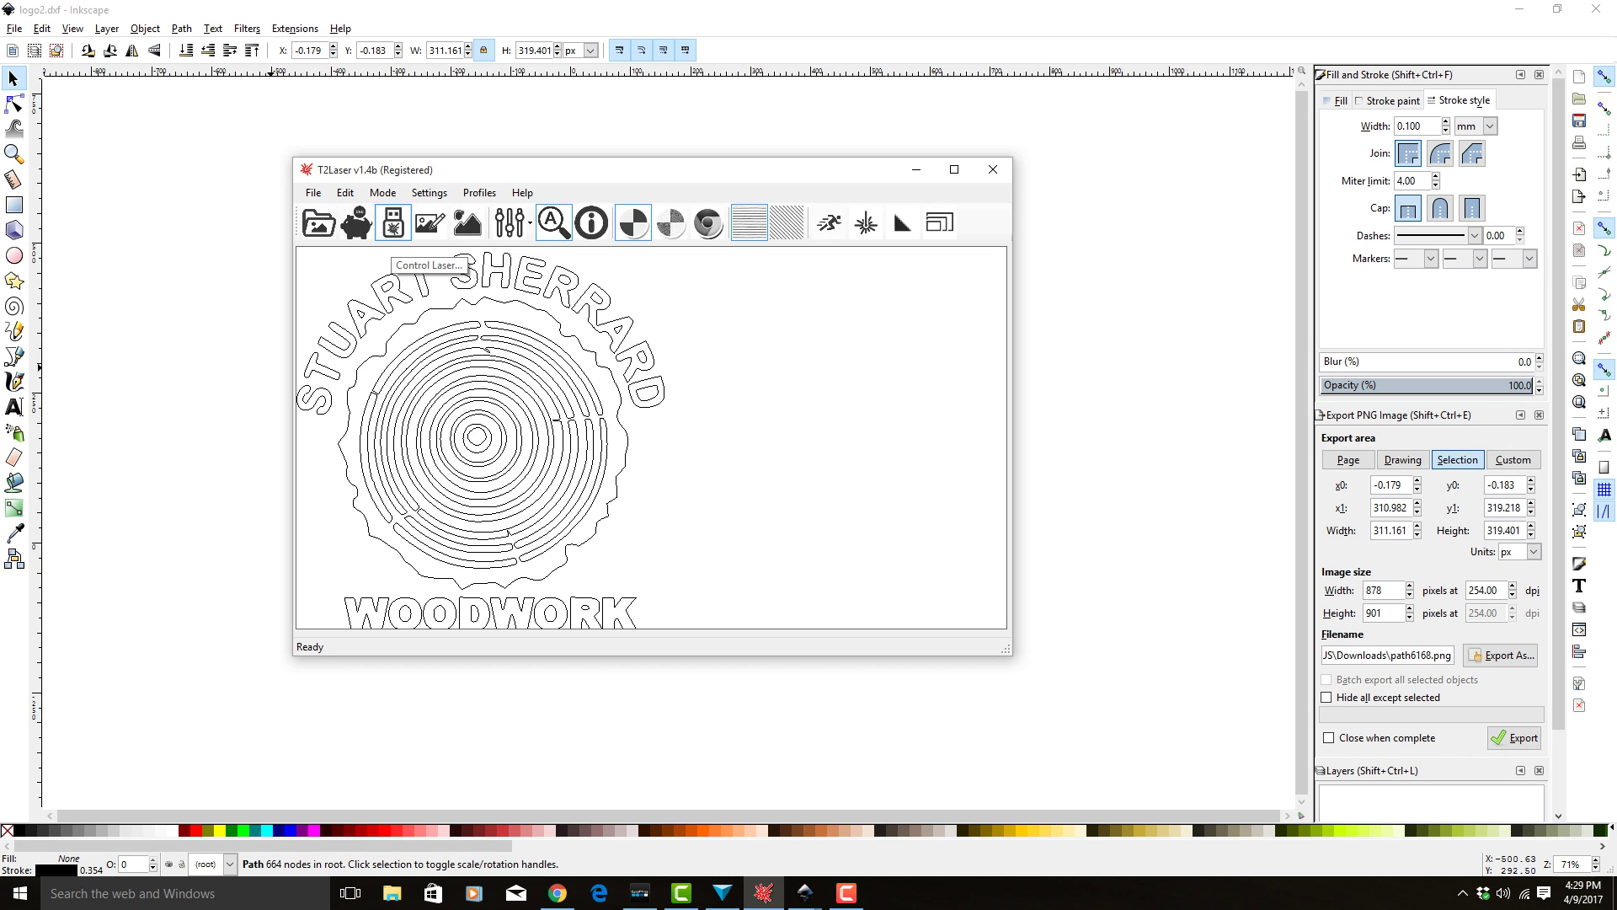
Generate the imported DXF's G-code in the laser controller, play its preview at speed 2, and close the controller.
{"action": "left_click", "coordinate": [393, 222]}
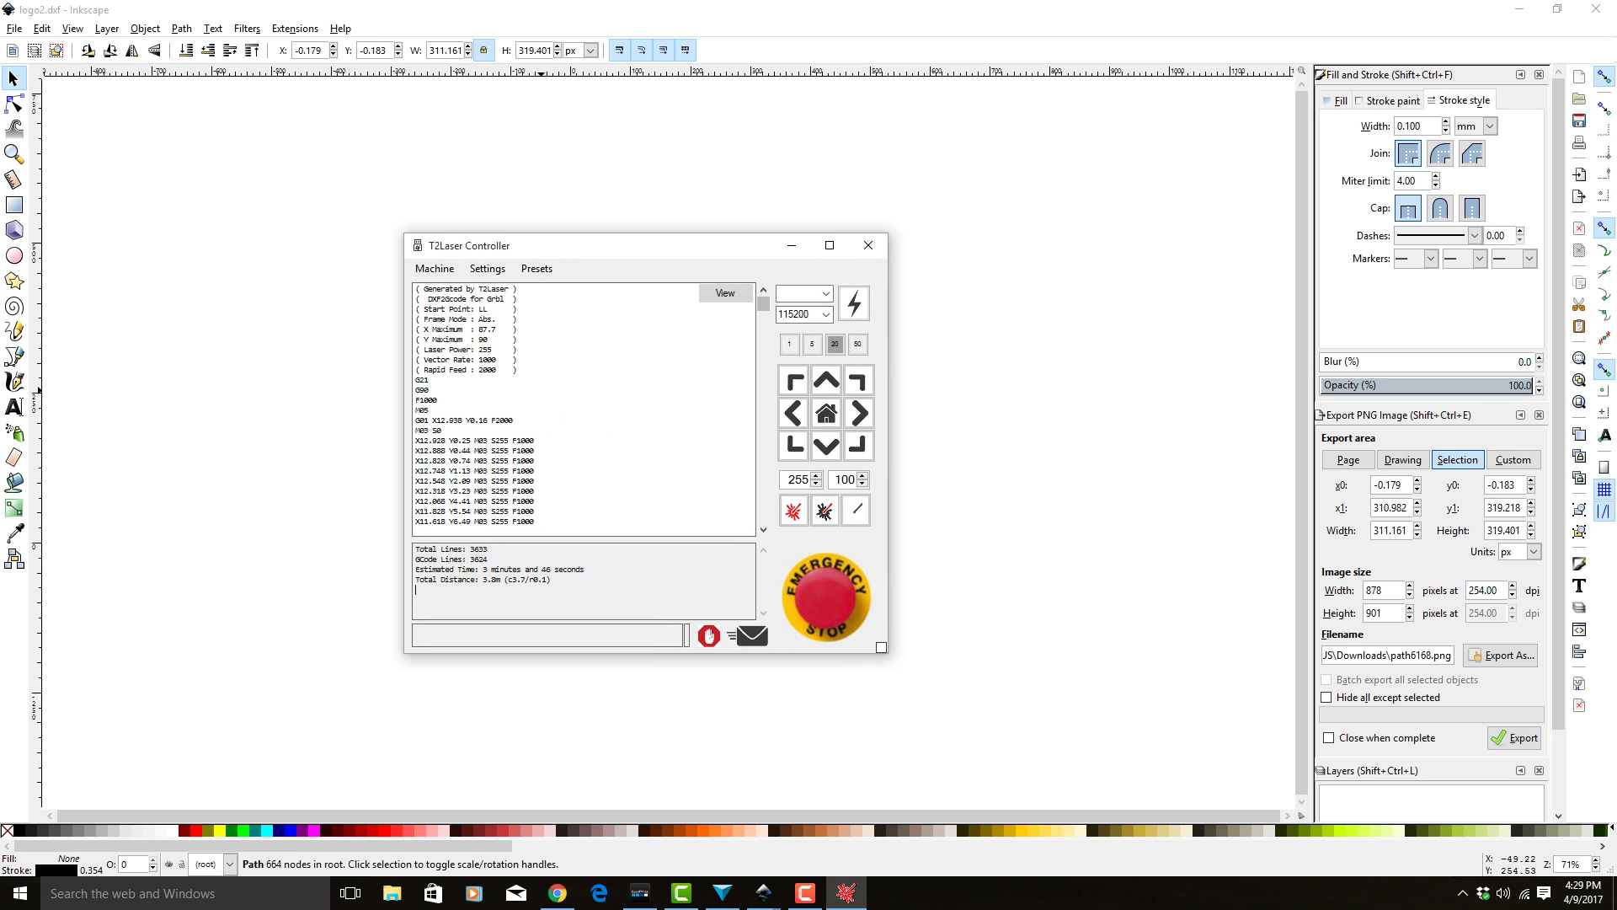
{"action": "left_click", "coordinate": [726, 293]}
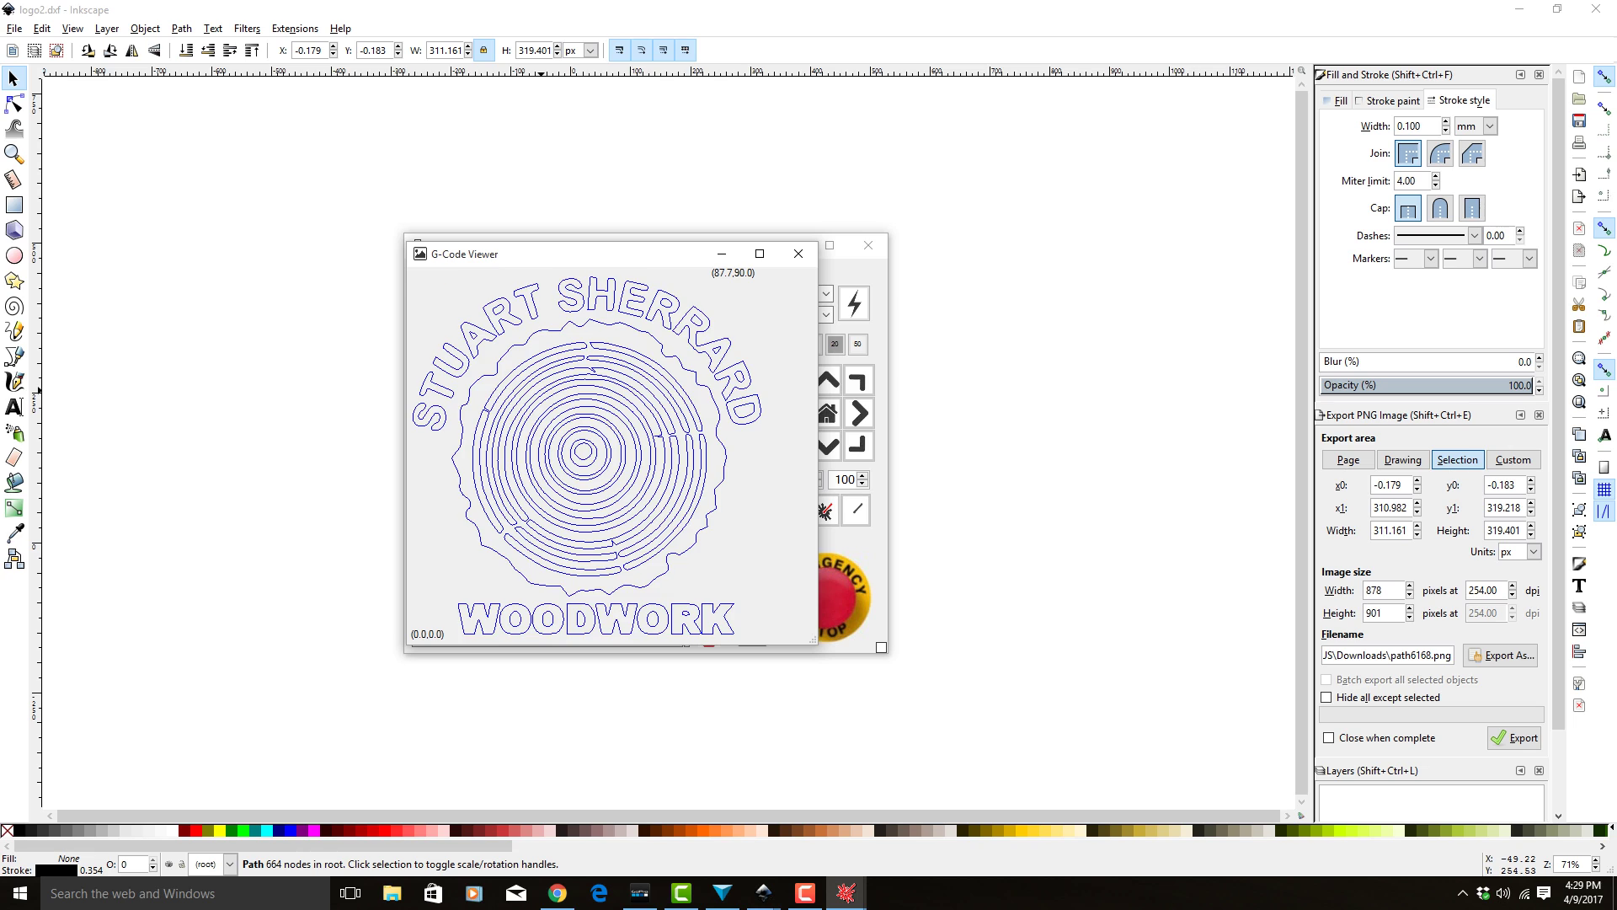
{"action": "key", "text": "2"}
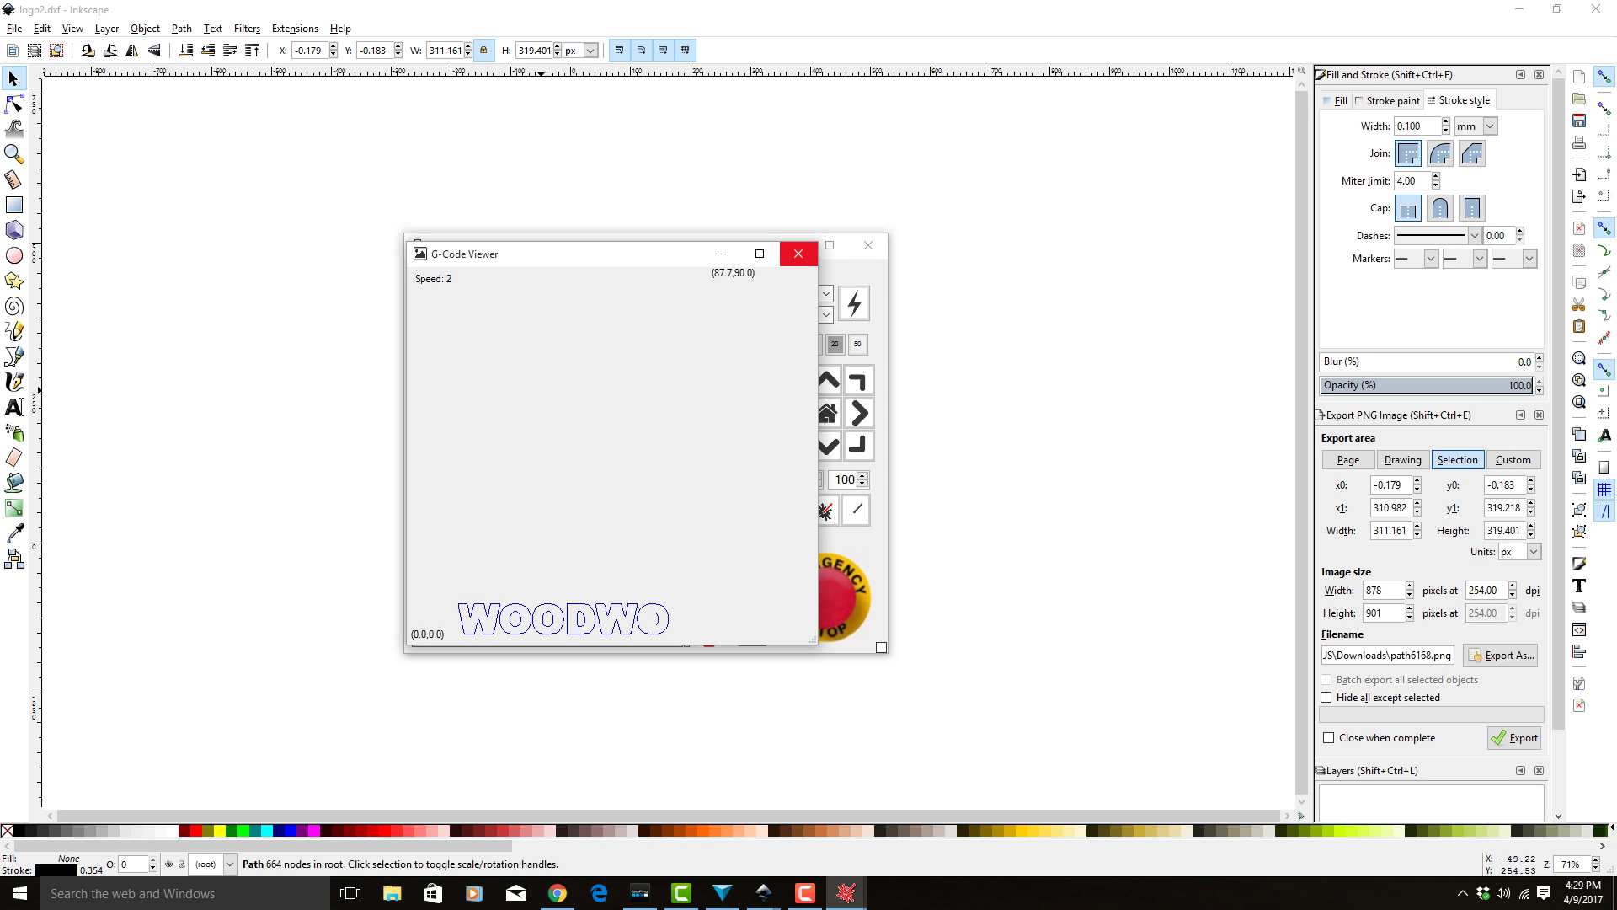
{"action": "left_click", "coordinate": [798, 252]}
{"action": "left_click", "coordinate": [867, 245]}
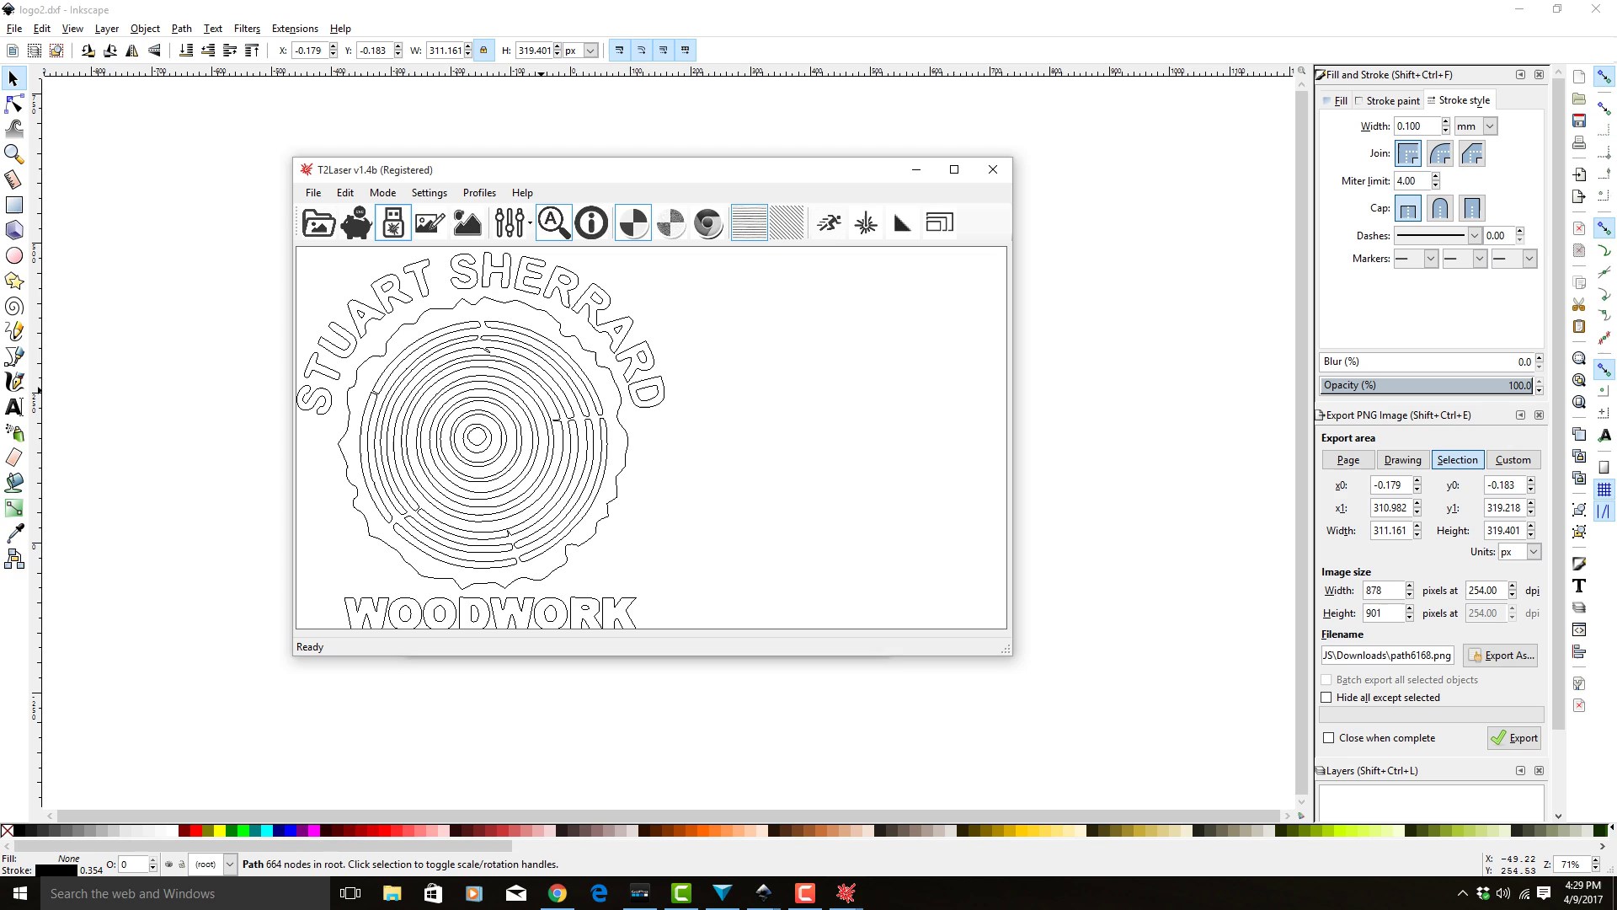
Open the logo4 image from the Desktop and run Auto Trace on it.
{"action": "left_click", "coordinate": [313, 193]}
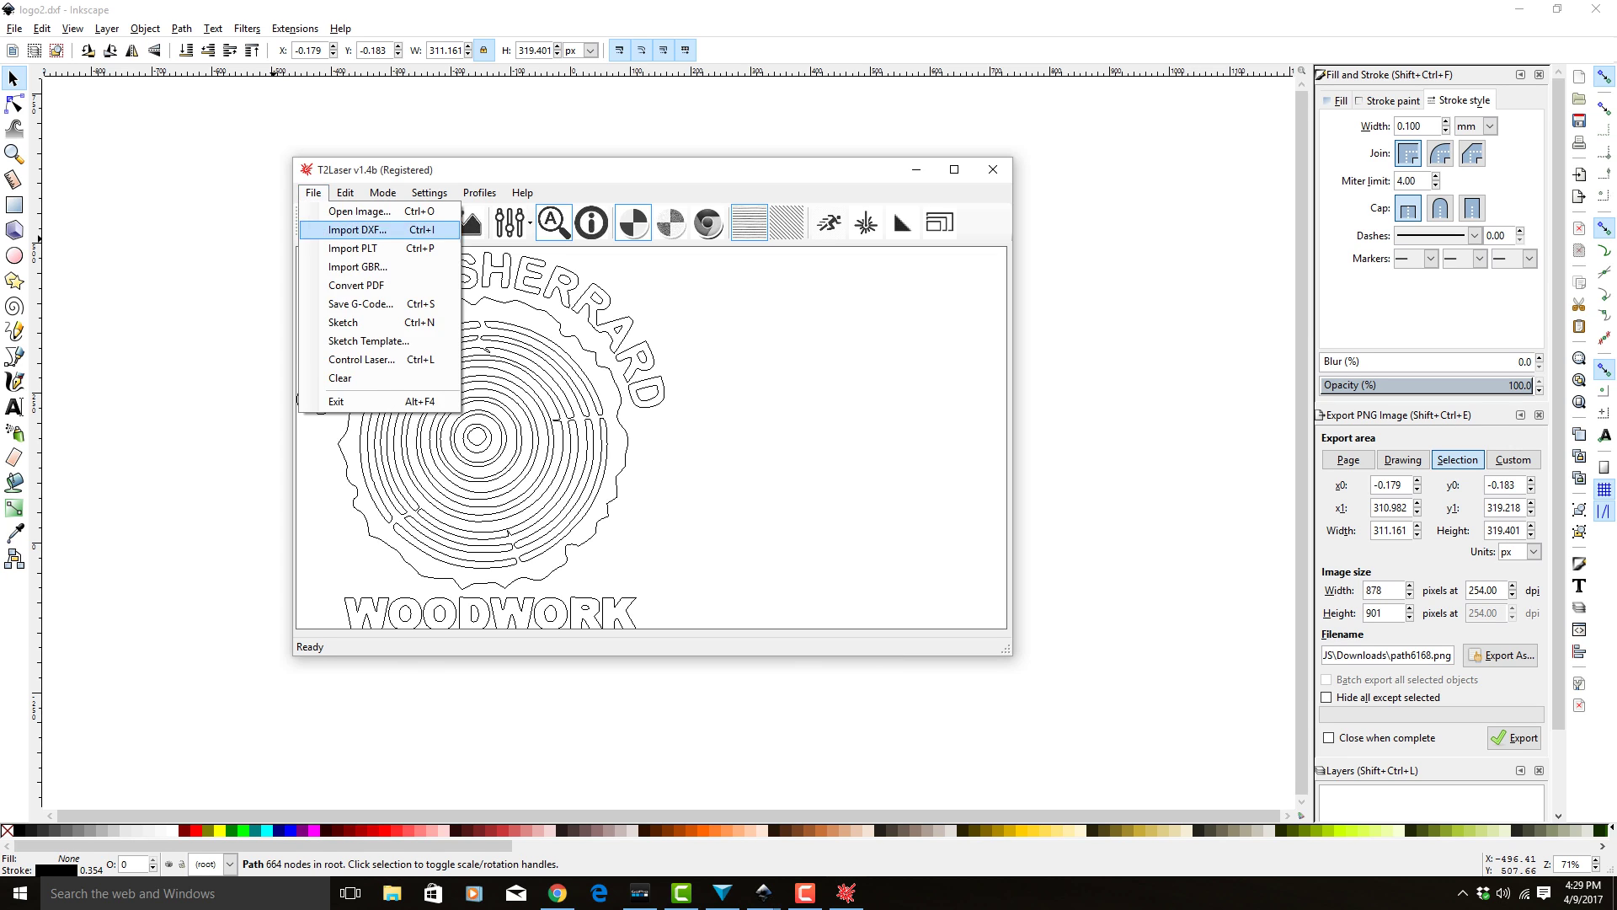
{"action": "left_click", "coordinate": [330, 229]}
{"action": "left_click", "coordinate": [313, 193]}
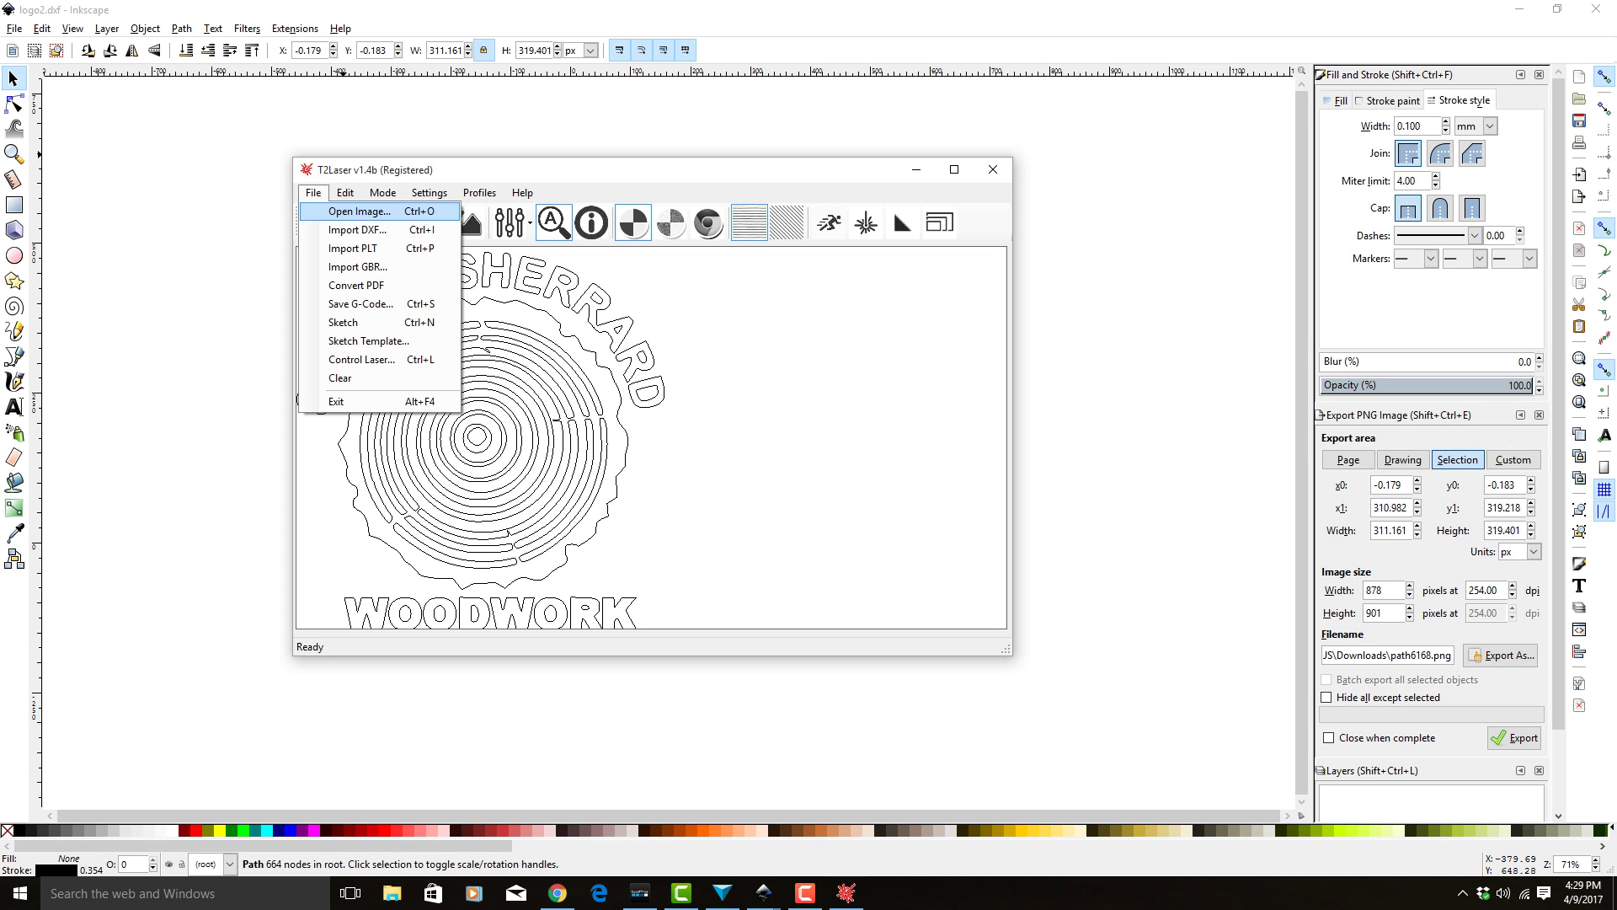
{"action": "left_click", "coordinate": [360, 211]}
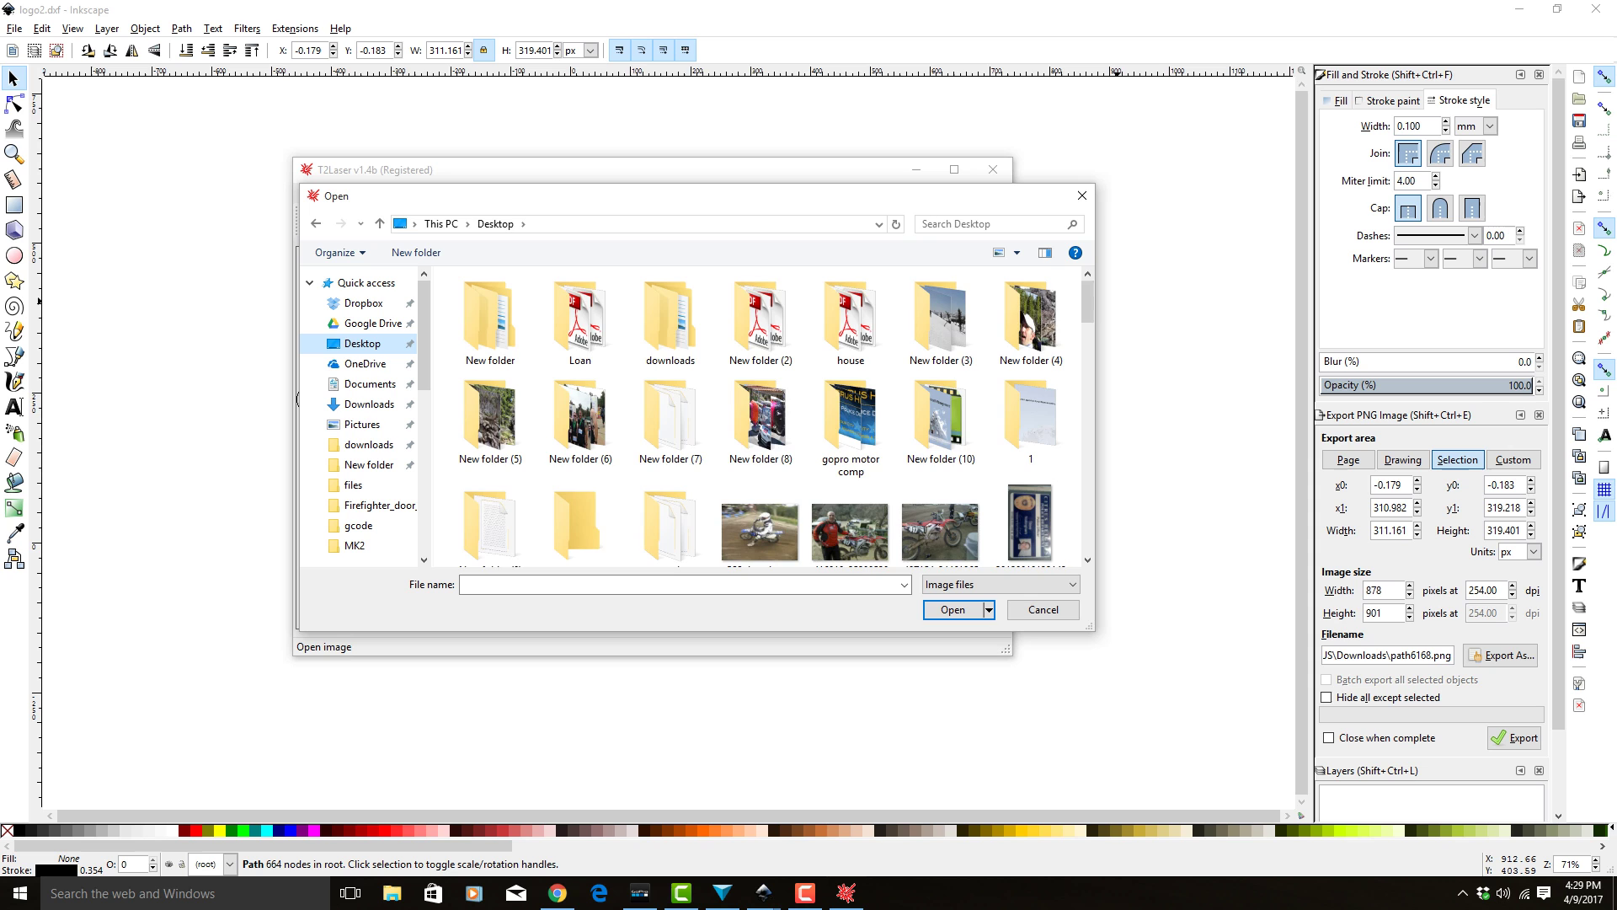
{"action": "scroll", "coordinate": [926, 299], "scroll_direction": "down", "scroll_amount": 1}
{"action": "scroll", "coordinate": [927, 337], "scroll_direction": "down", "scroll_amount": 10}
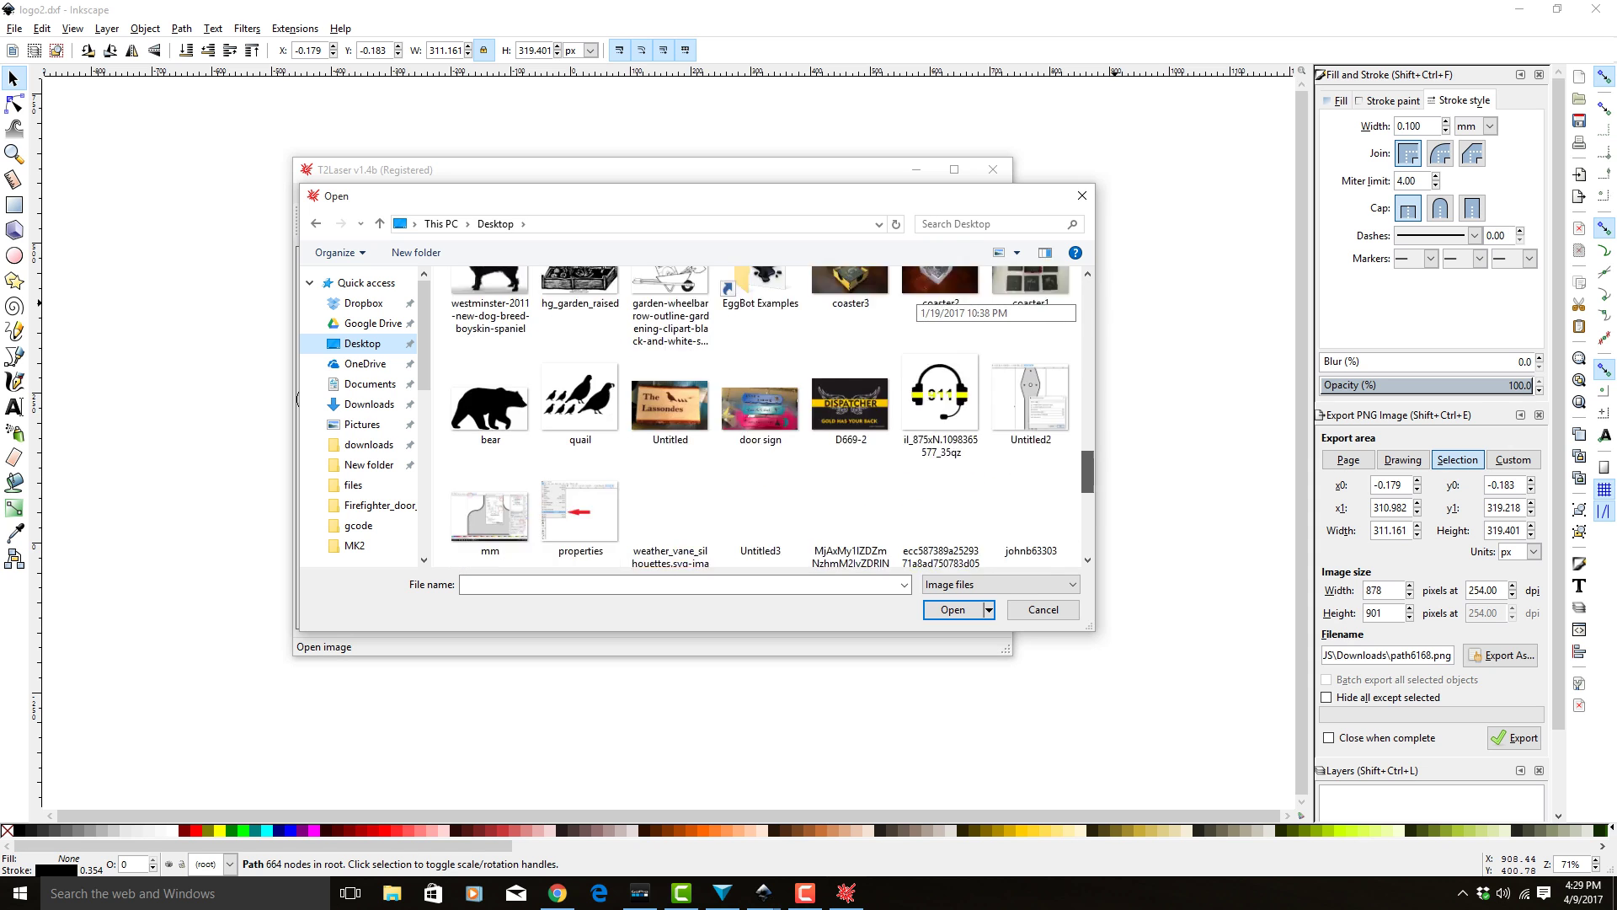
{"action": "left_click", "coordinate": [850, 341]}
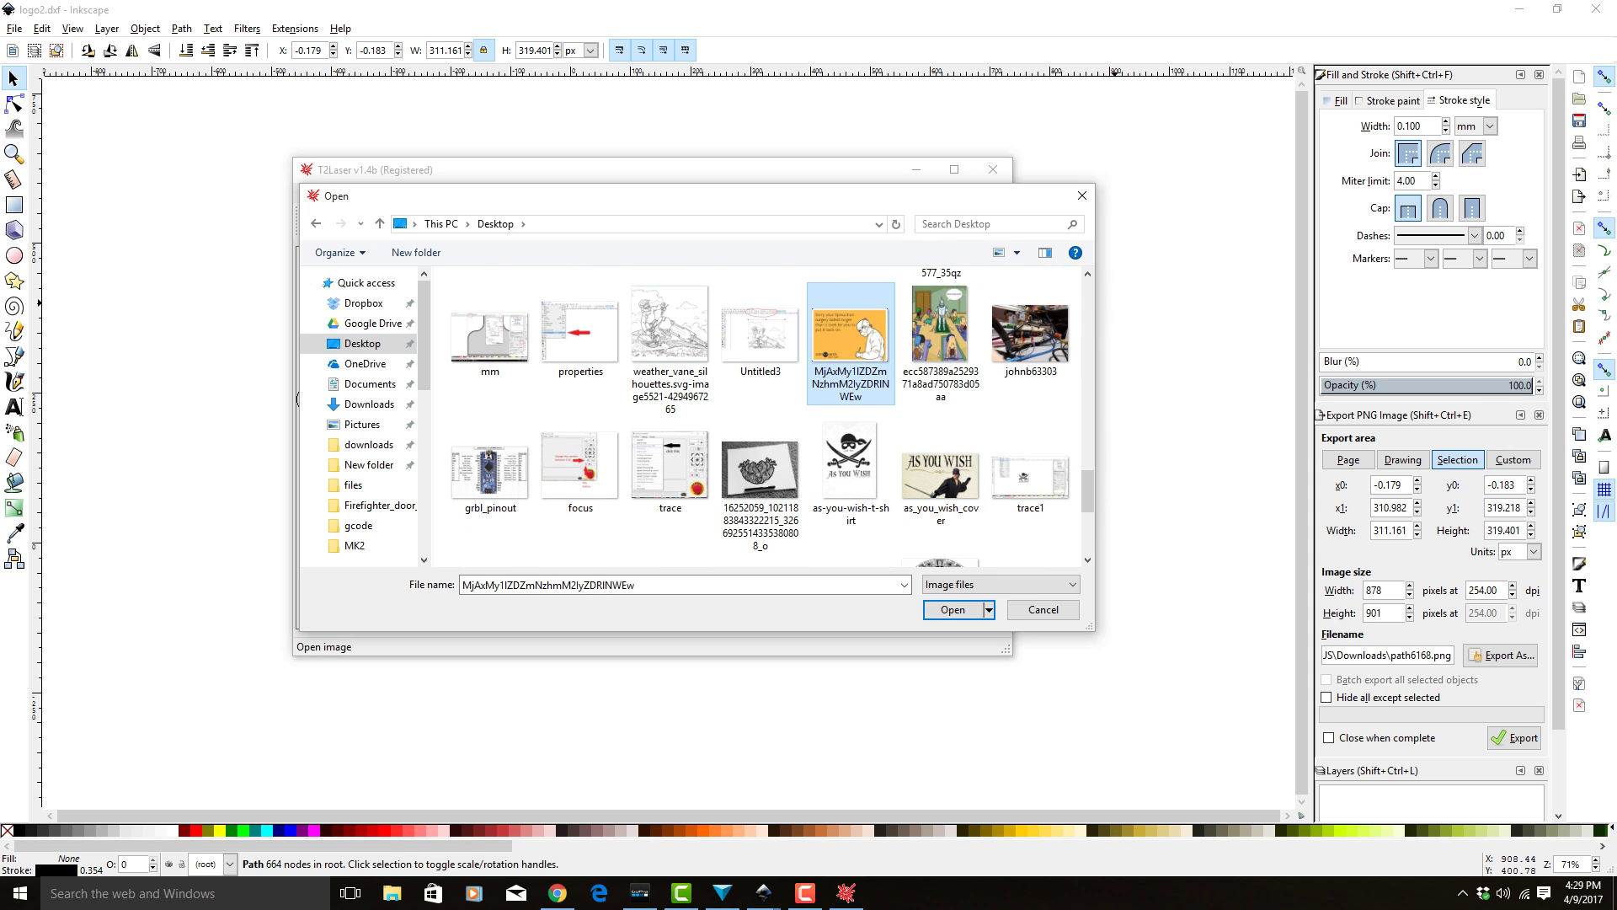
{"action": "key", "text": "End"}
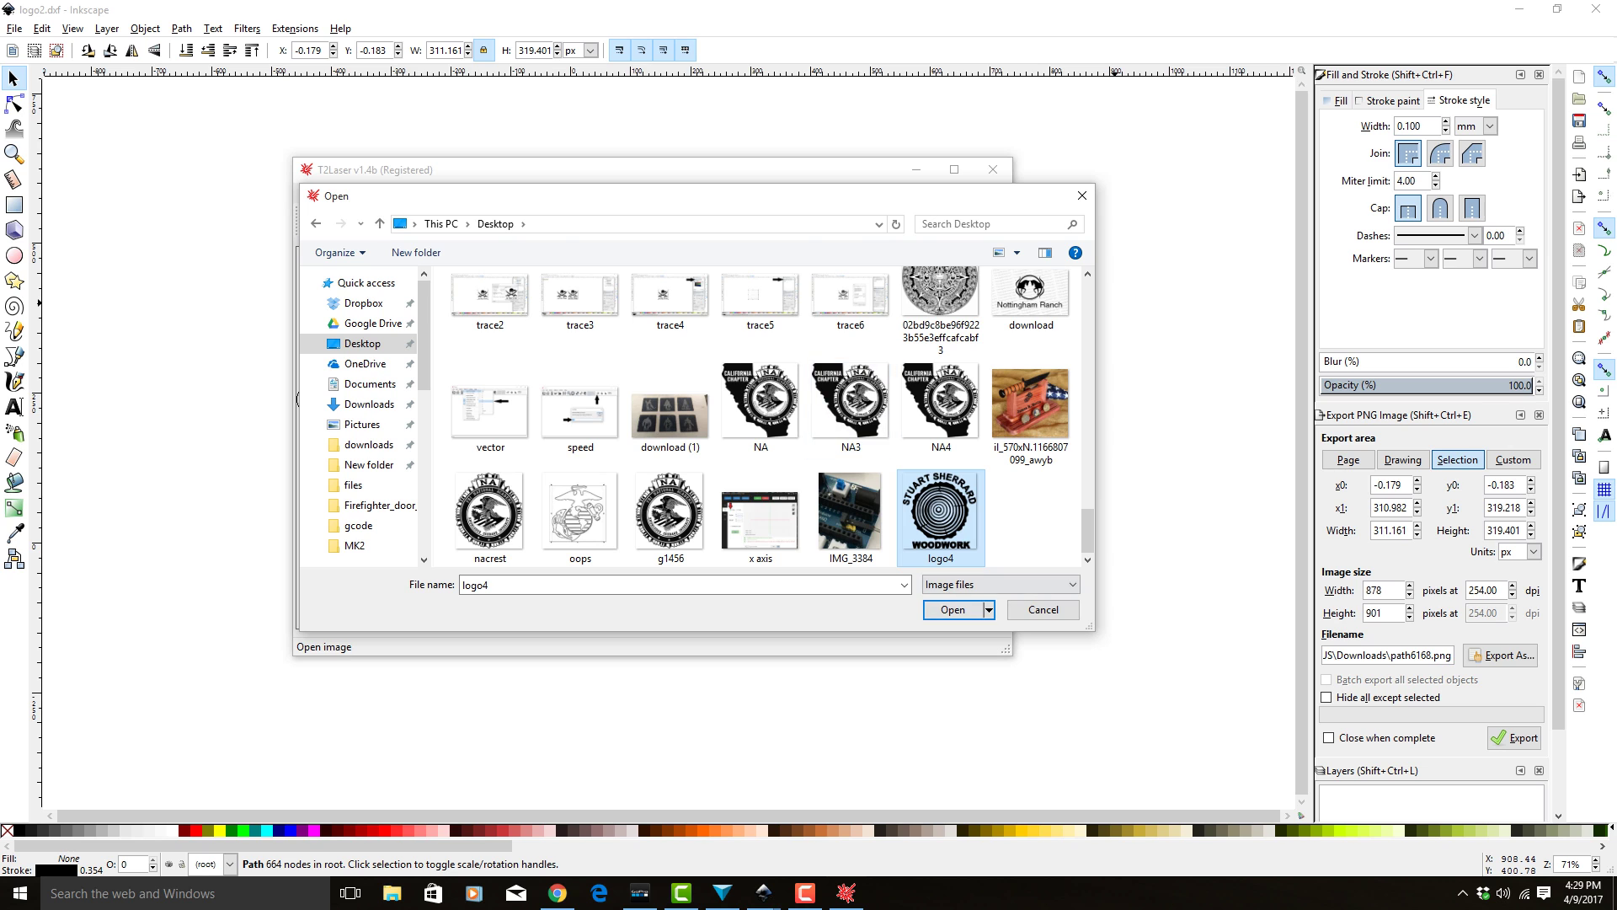
{"action": "key", "text": "Return"}
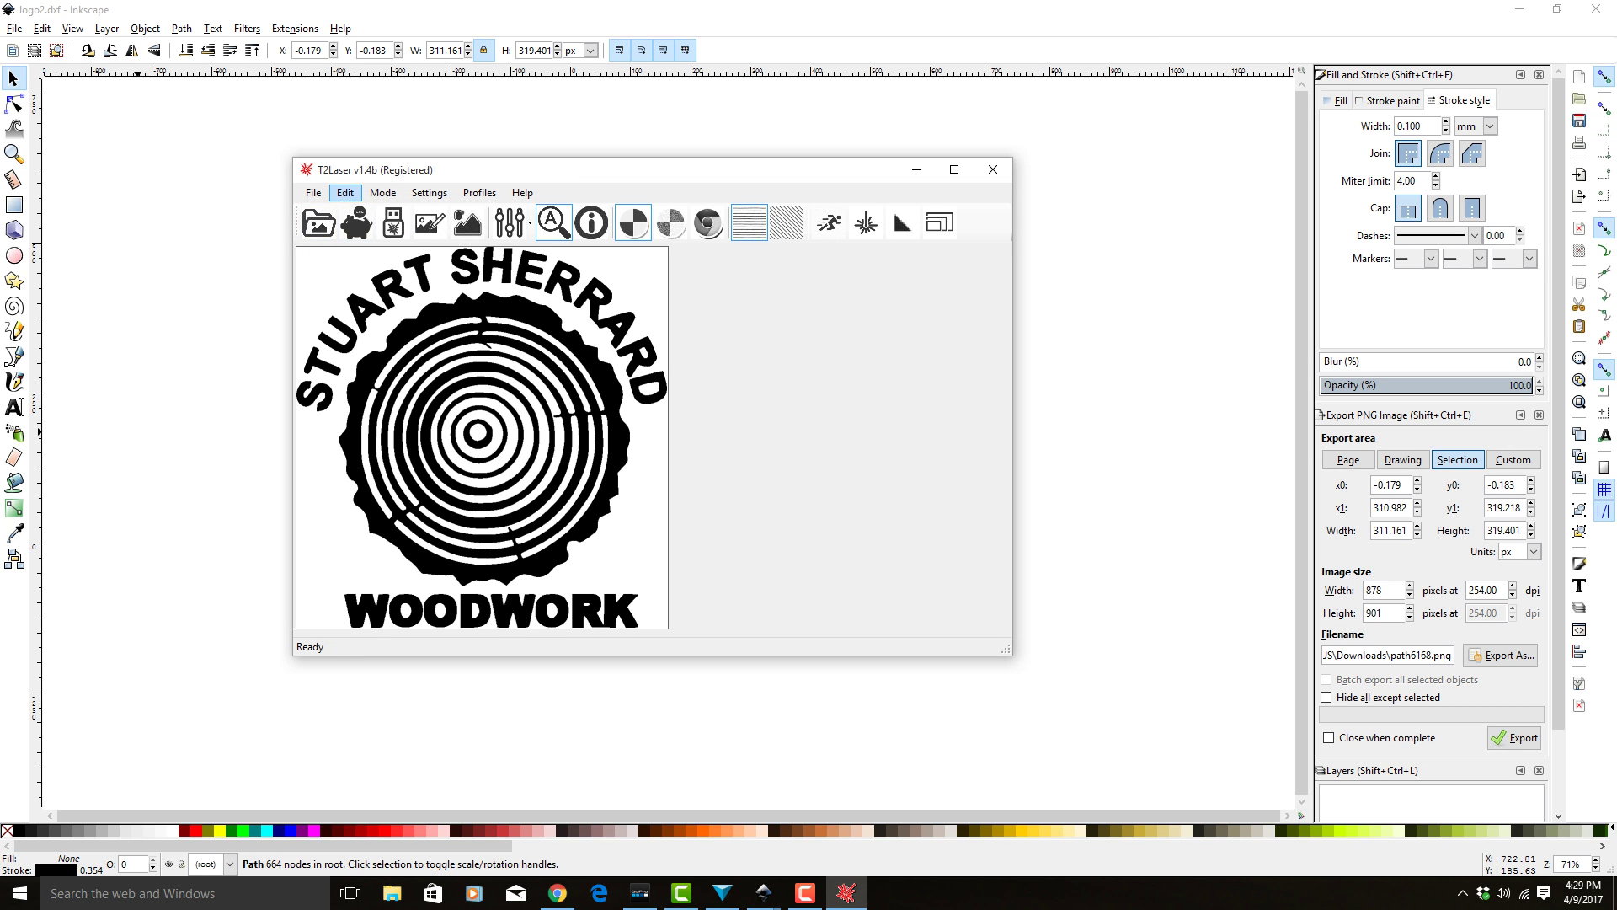
{"action": "left_click", "coordinate": [345, 193]}
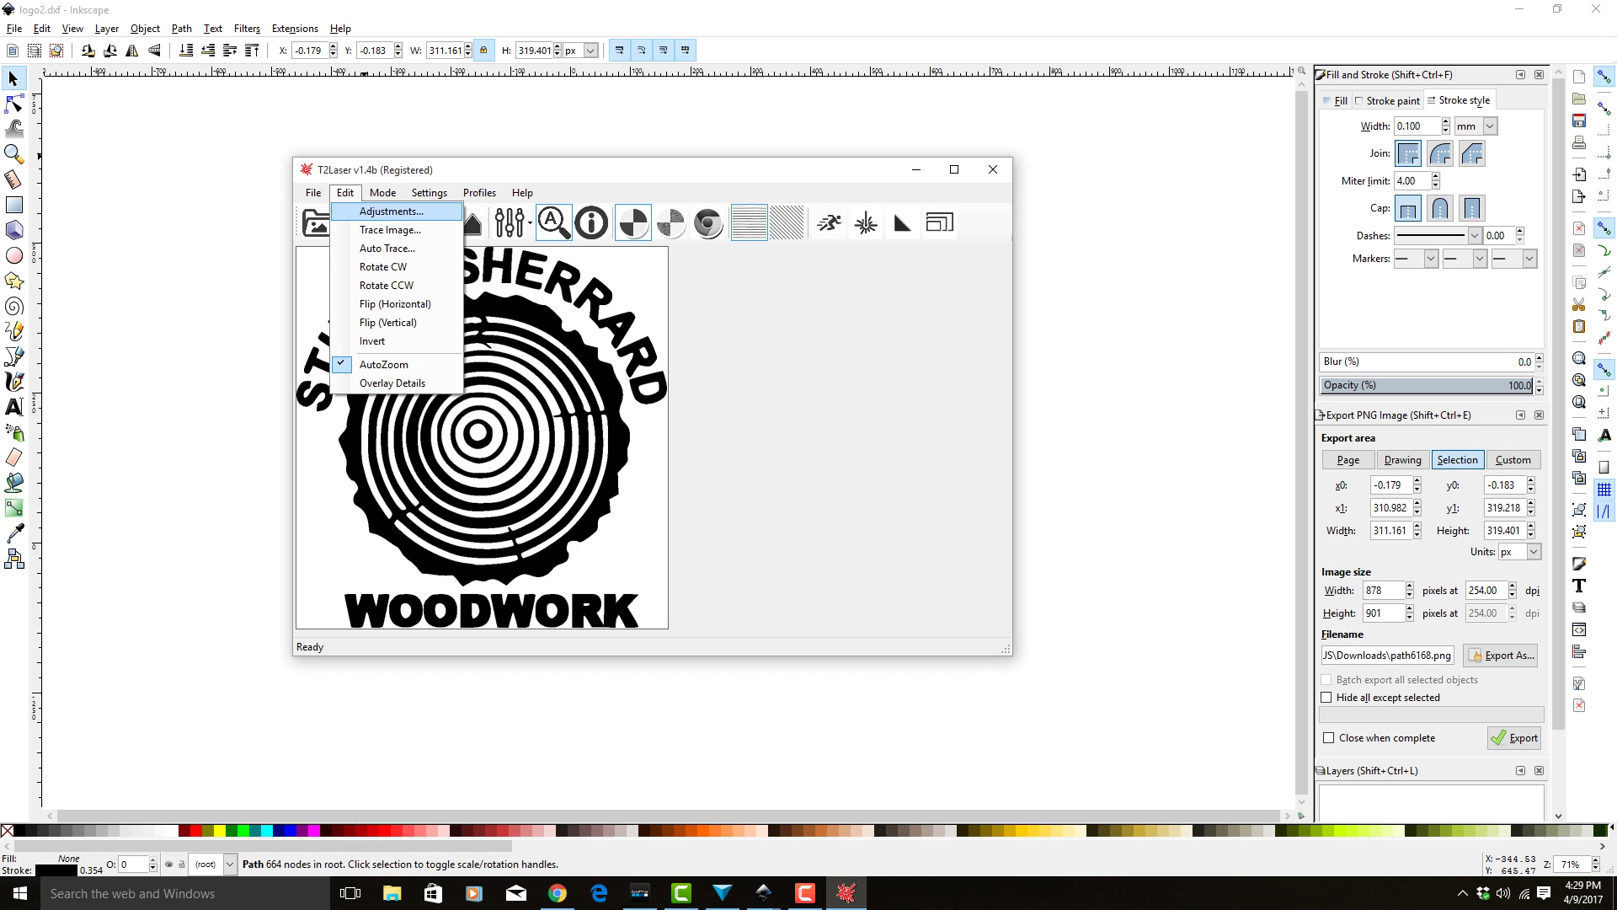
{"action": "left_click", "coordinate": [387, 248]}
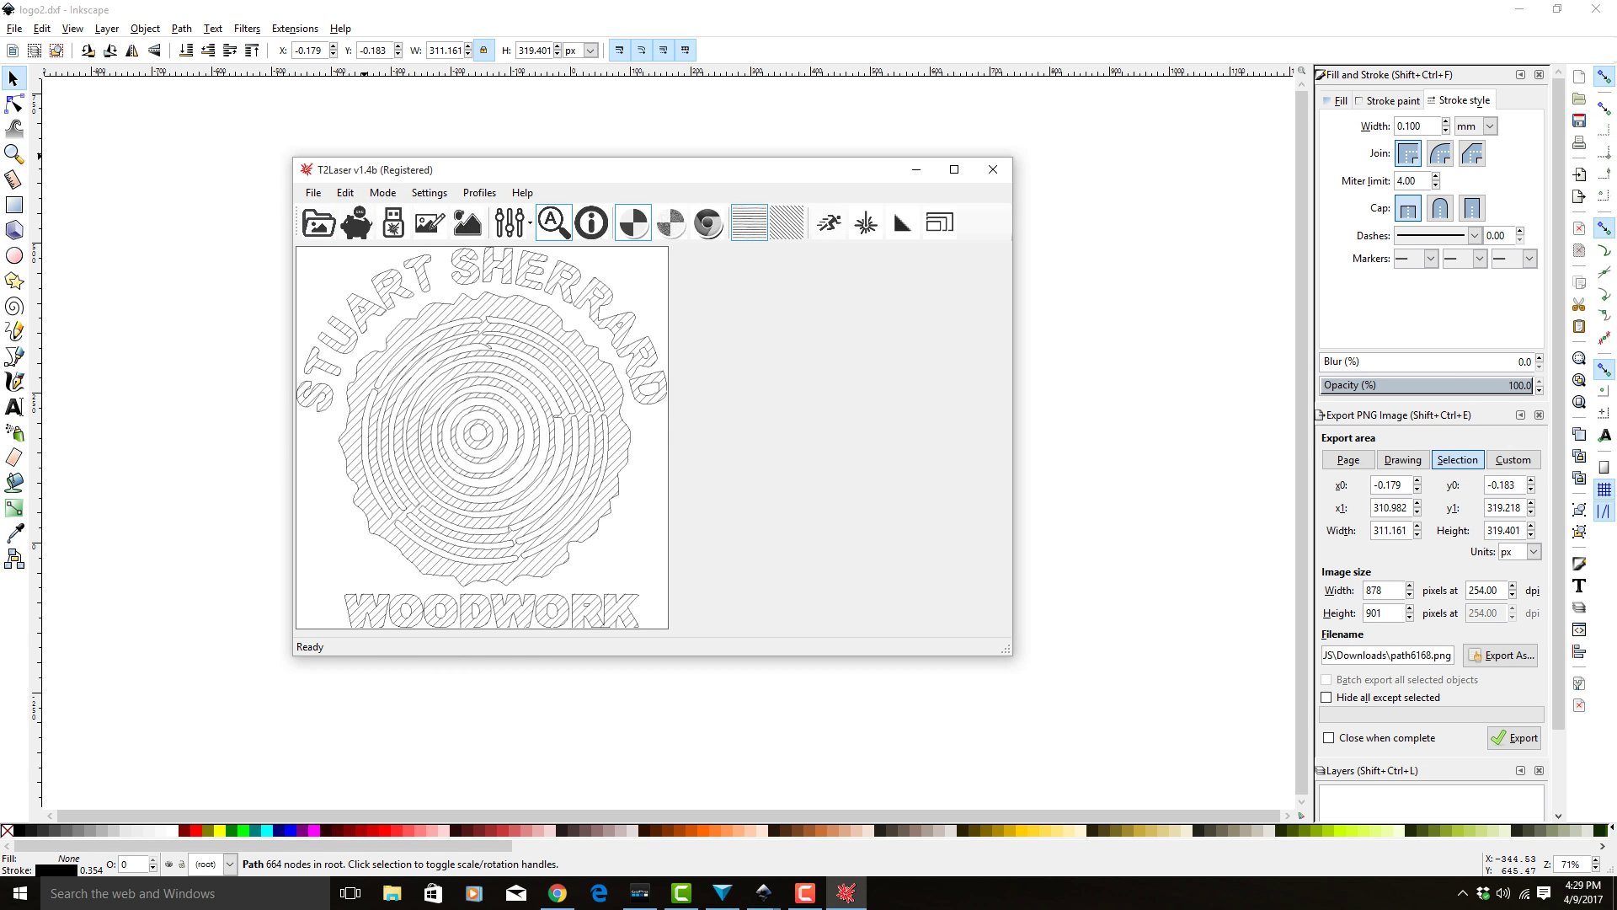
Turn off Sketch (Hatch) mode and auto-trace the logo4 image again as plain outlines.
{"action": "left_click", "coordinate": [382, 193]}
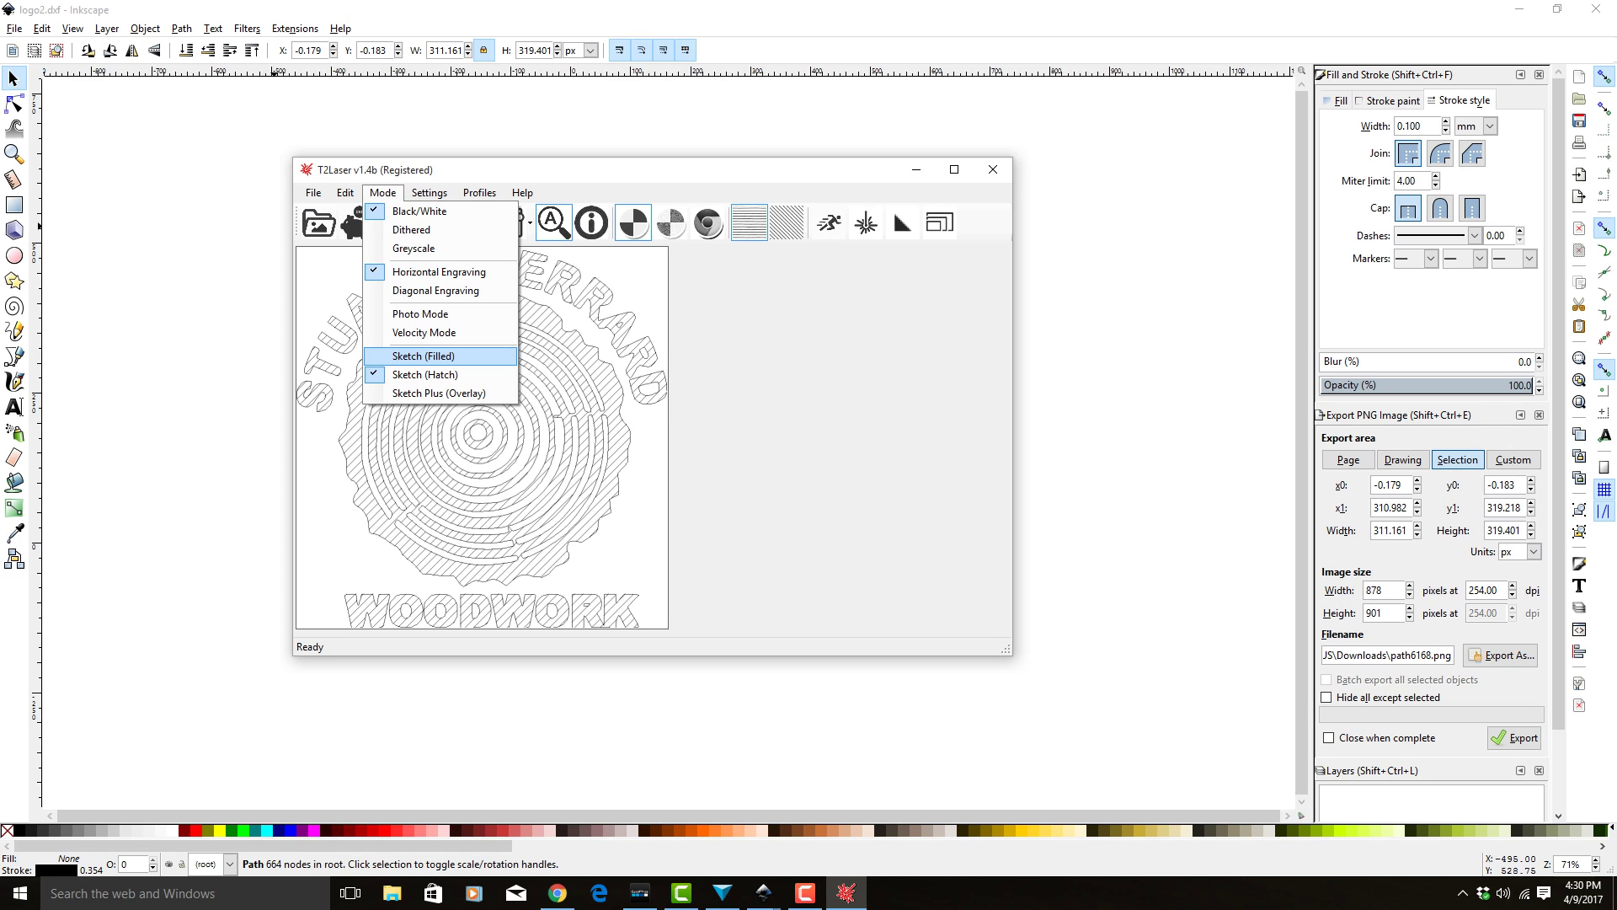
{"action": "left_click", "coordinate": [423, 356]}
{"action": "left_click", "coordinate": [382, 192]}
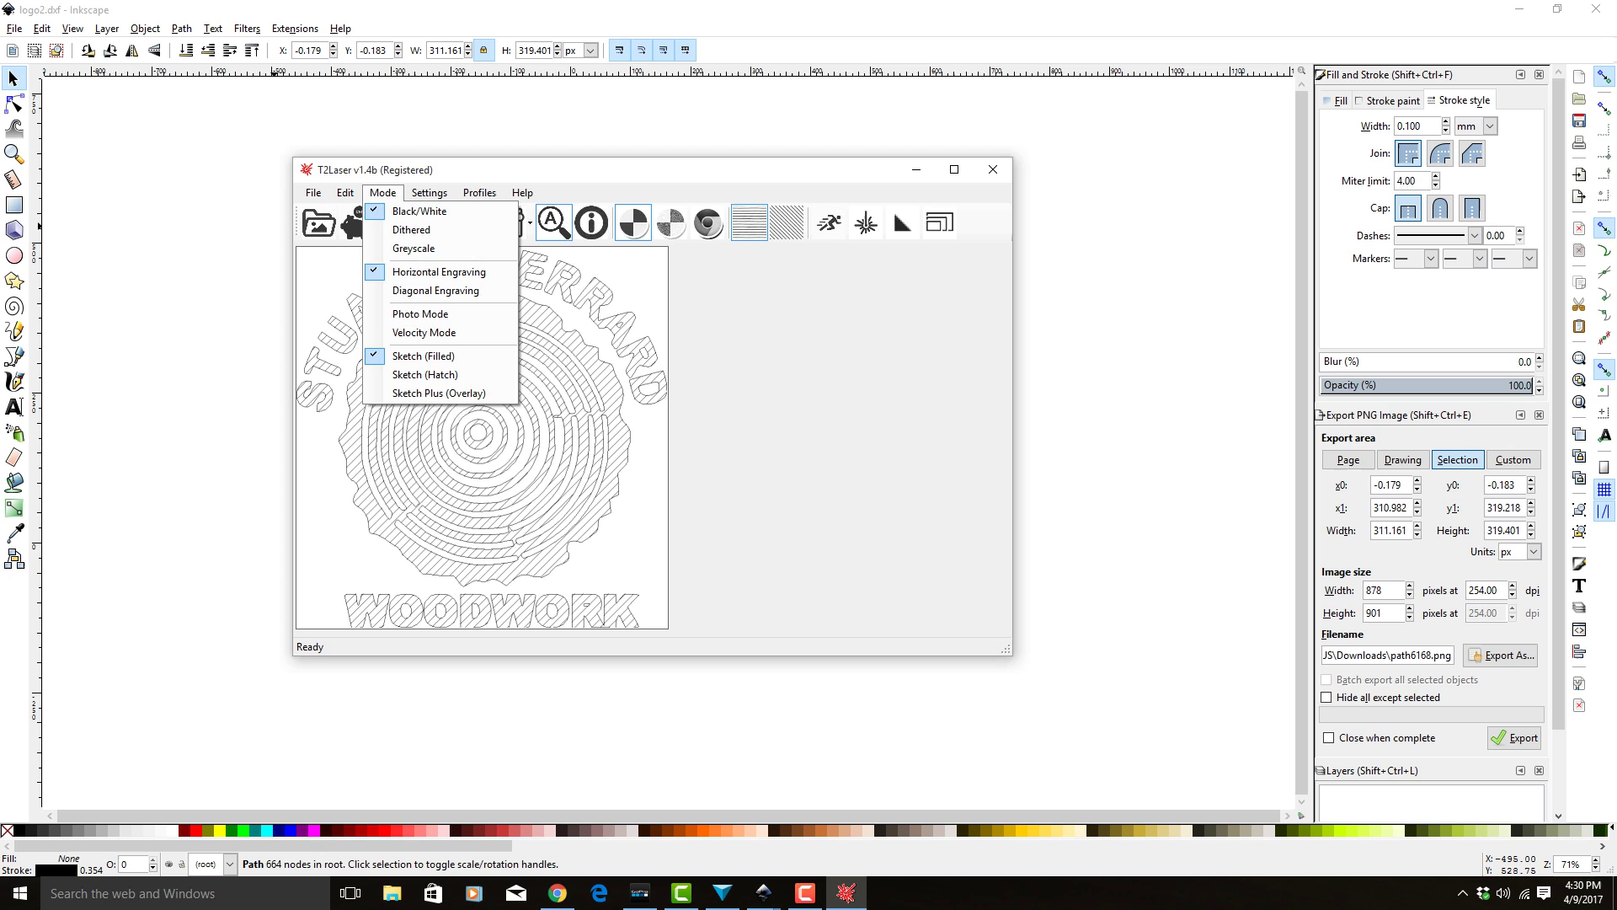
{"action": "left_click", "coordinate": [382, 192]}
{"action": "left_click", "coordinate": [345, 192]}
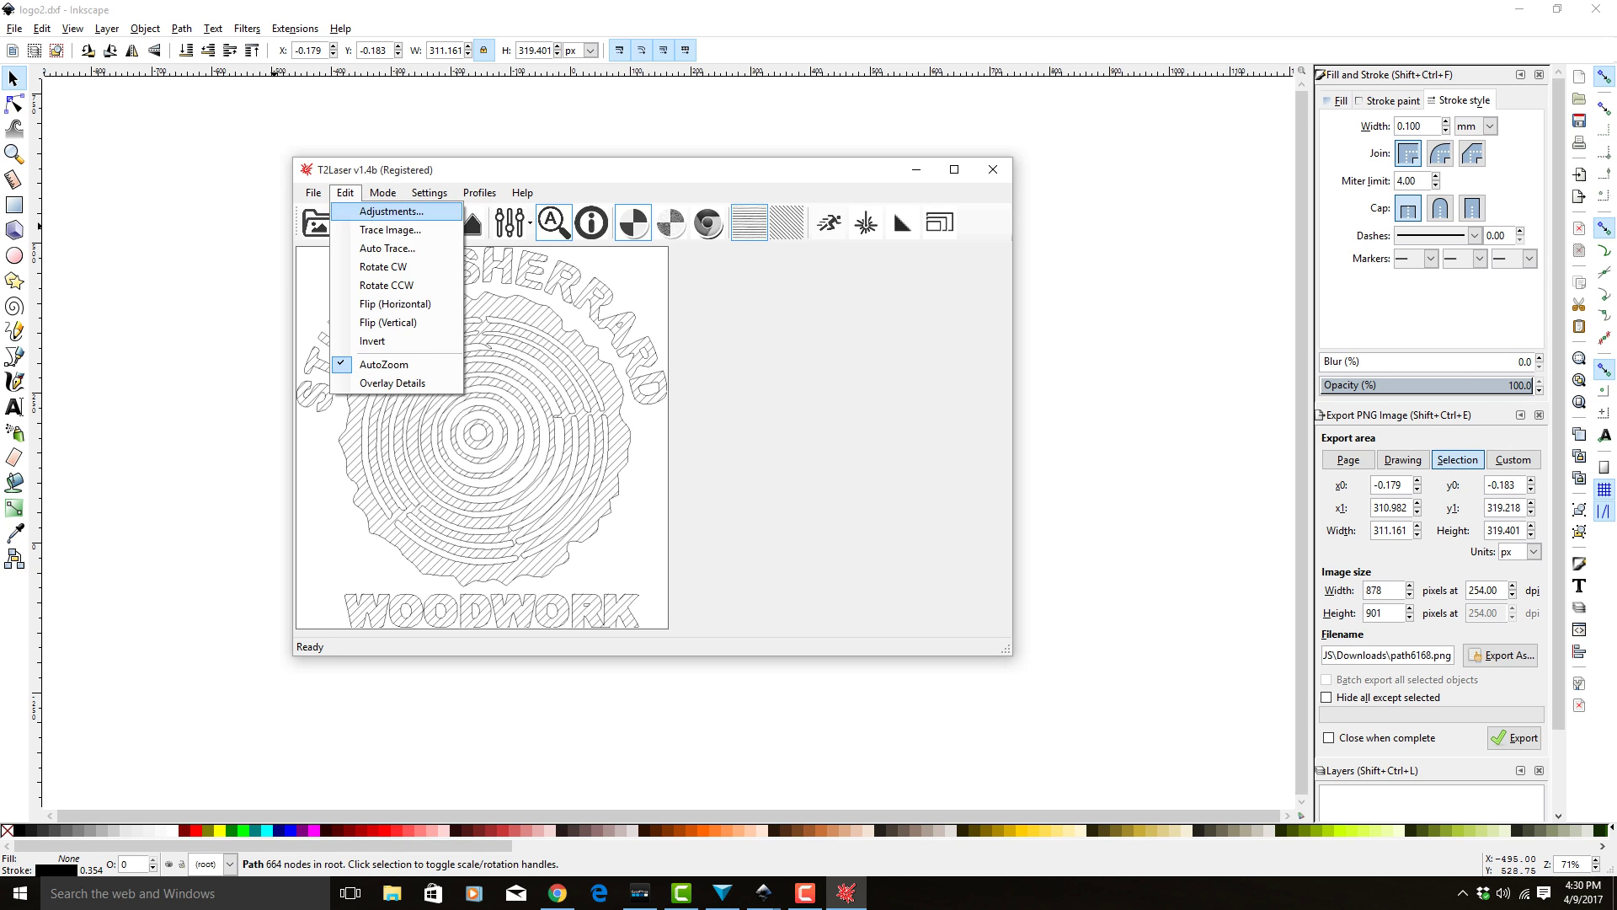
{"action": "left_click", "coordinate": [387, 248]}
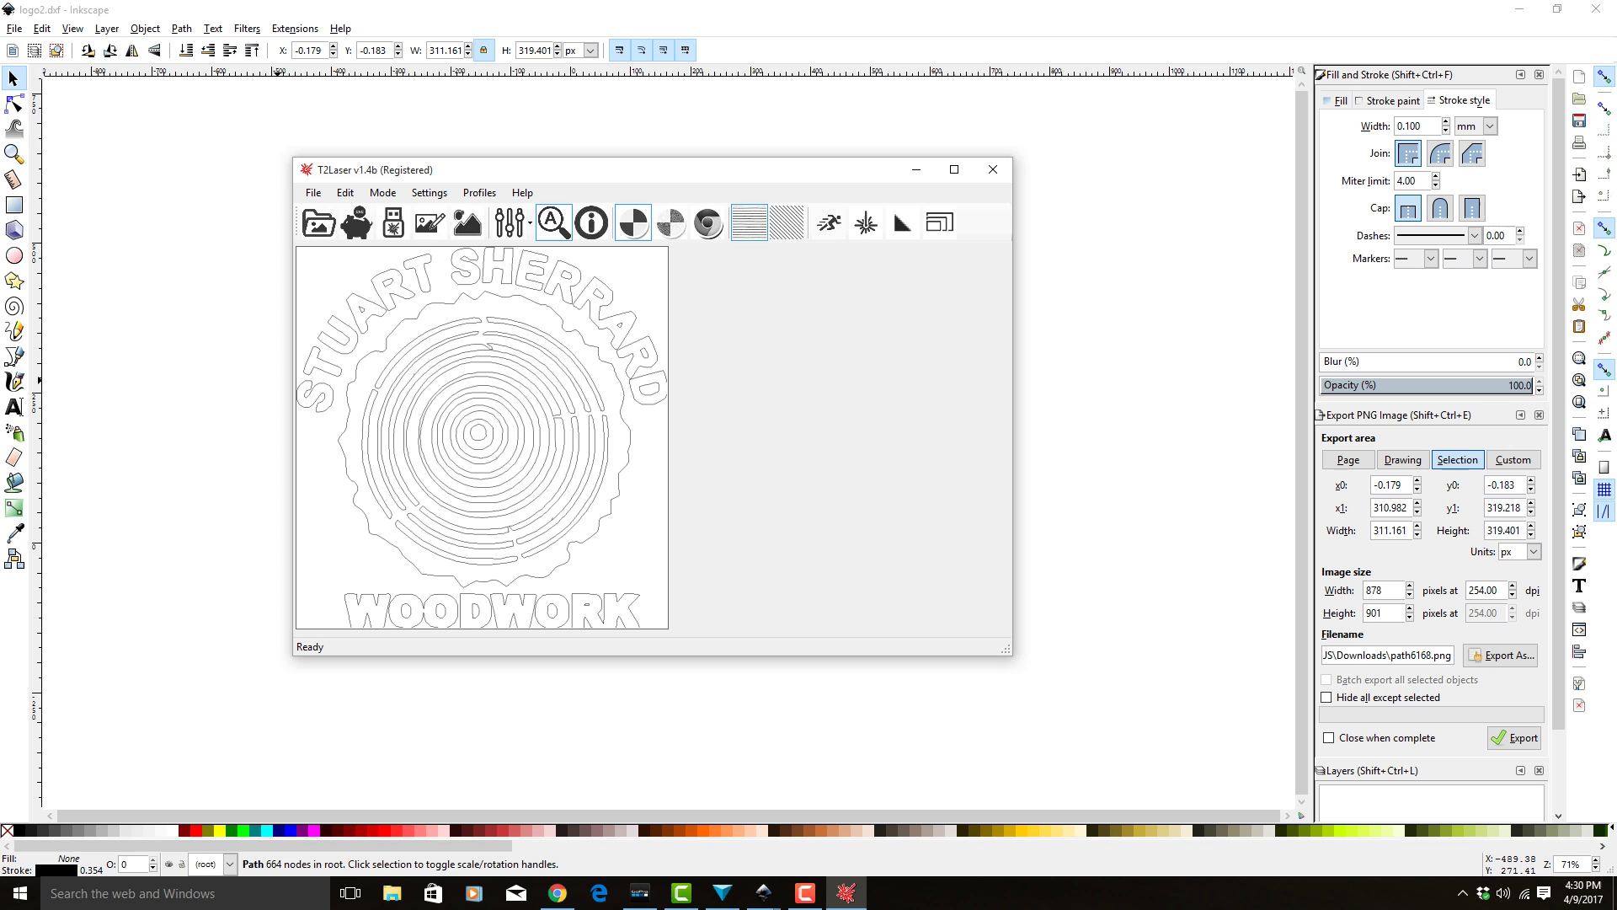
Load the traced logo4 outline into the laser controller and play its G-code preview at speed 2.
{"action": "left_click", "coordinate": [392, 222]}
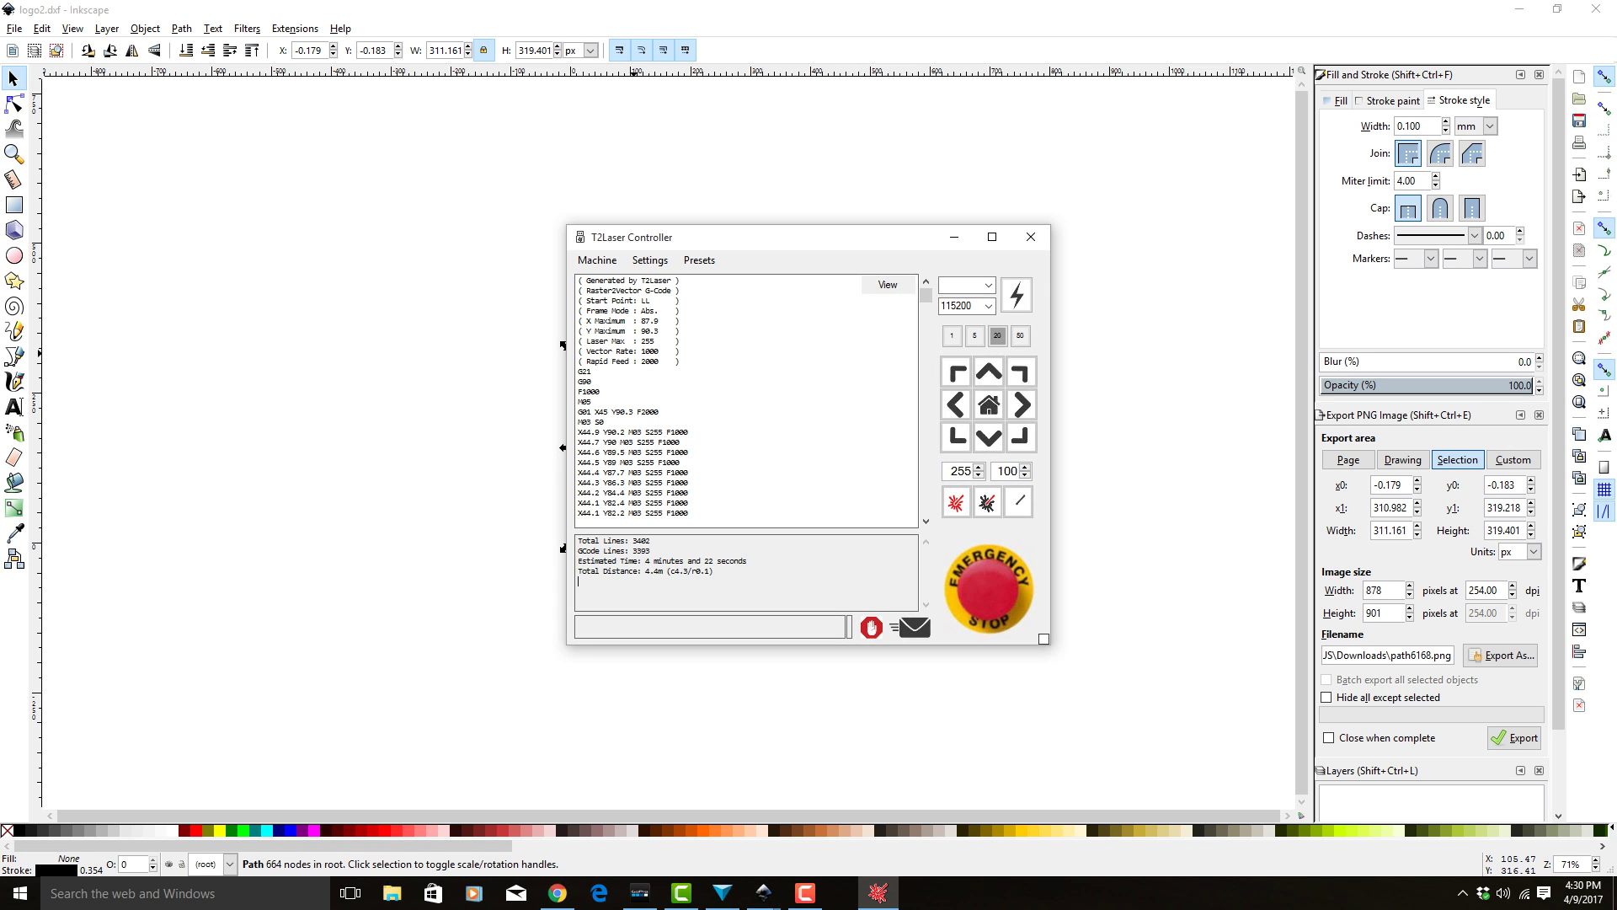
{"action": "left_click", "coordinate": [888, 285]}
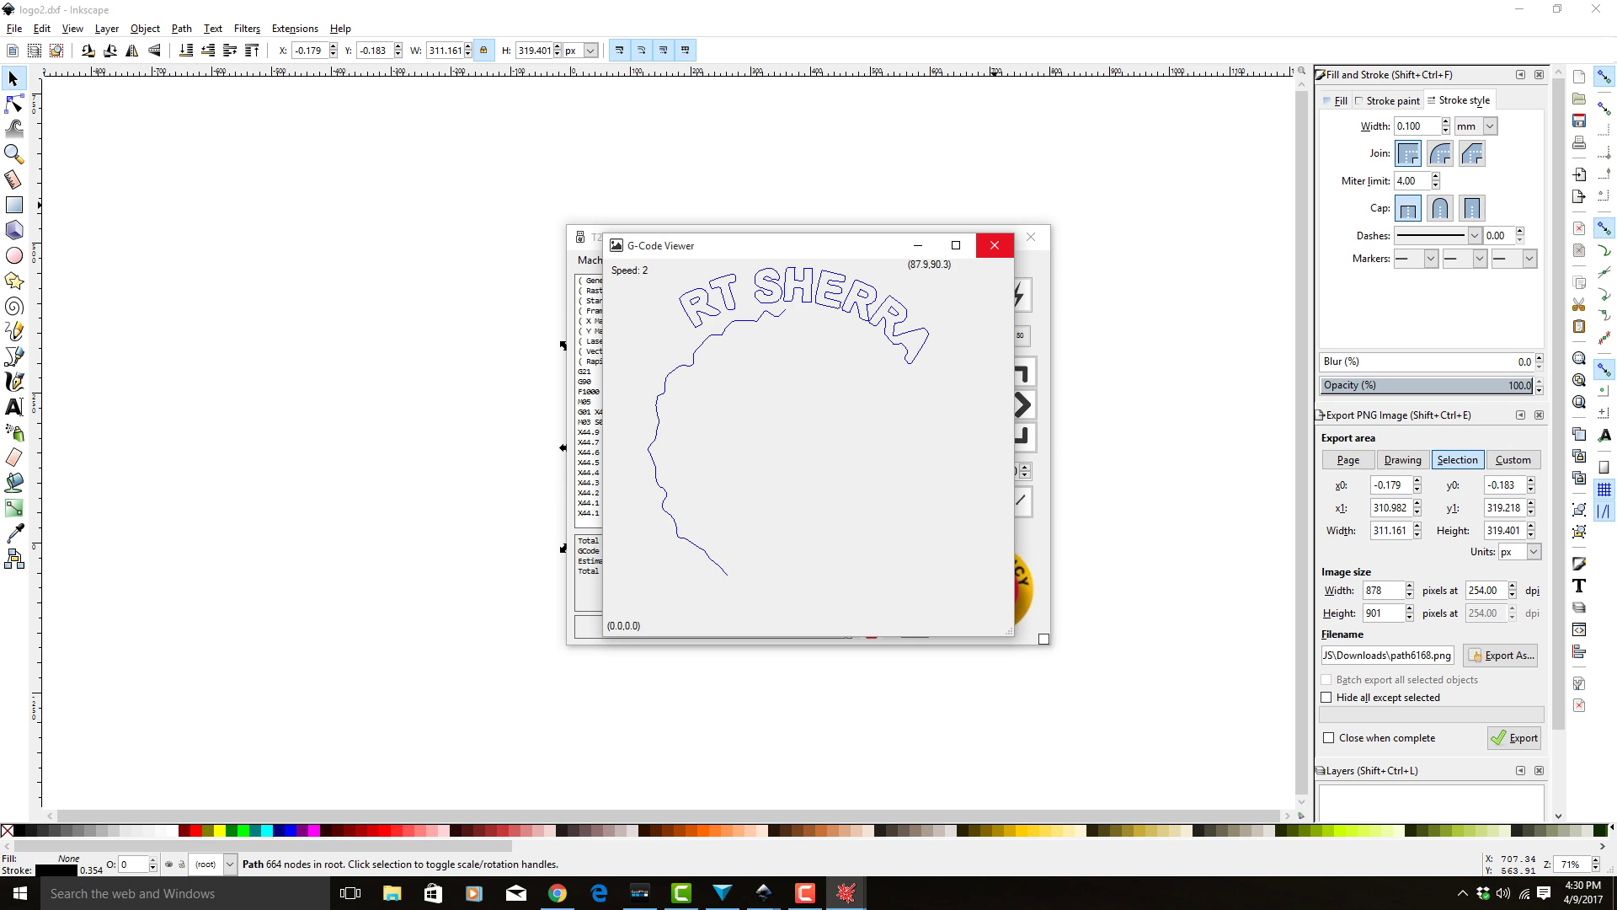
{"action": "left_click", "coordinate": [994, 246]}
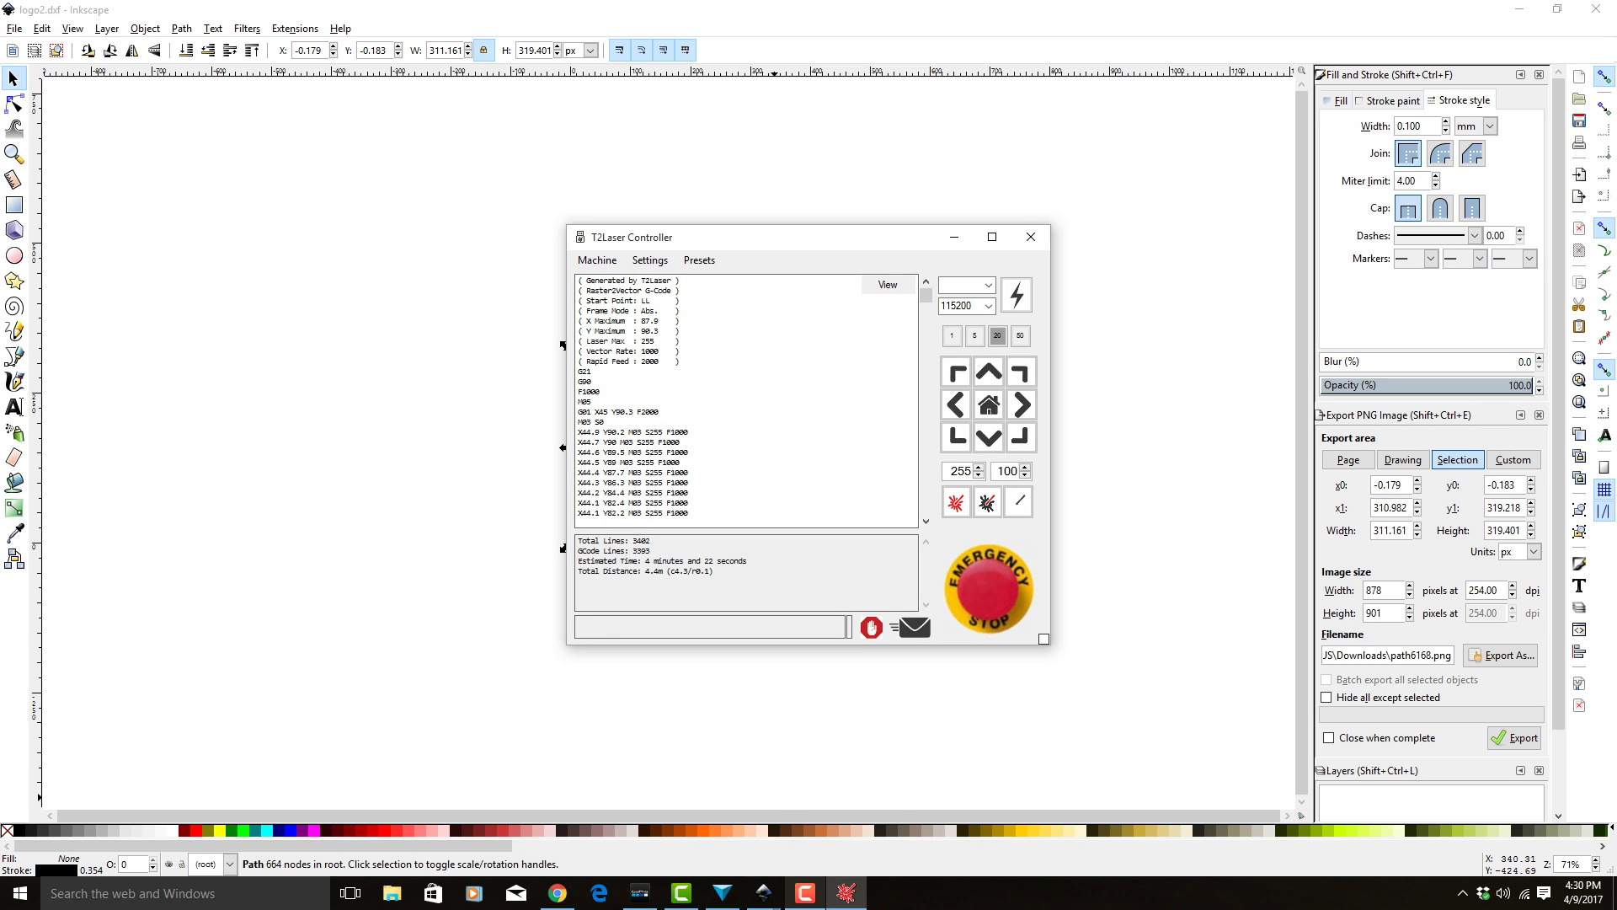
{"action": "left_click", "coordinate": [805, 893]}
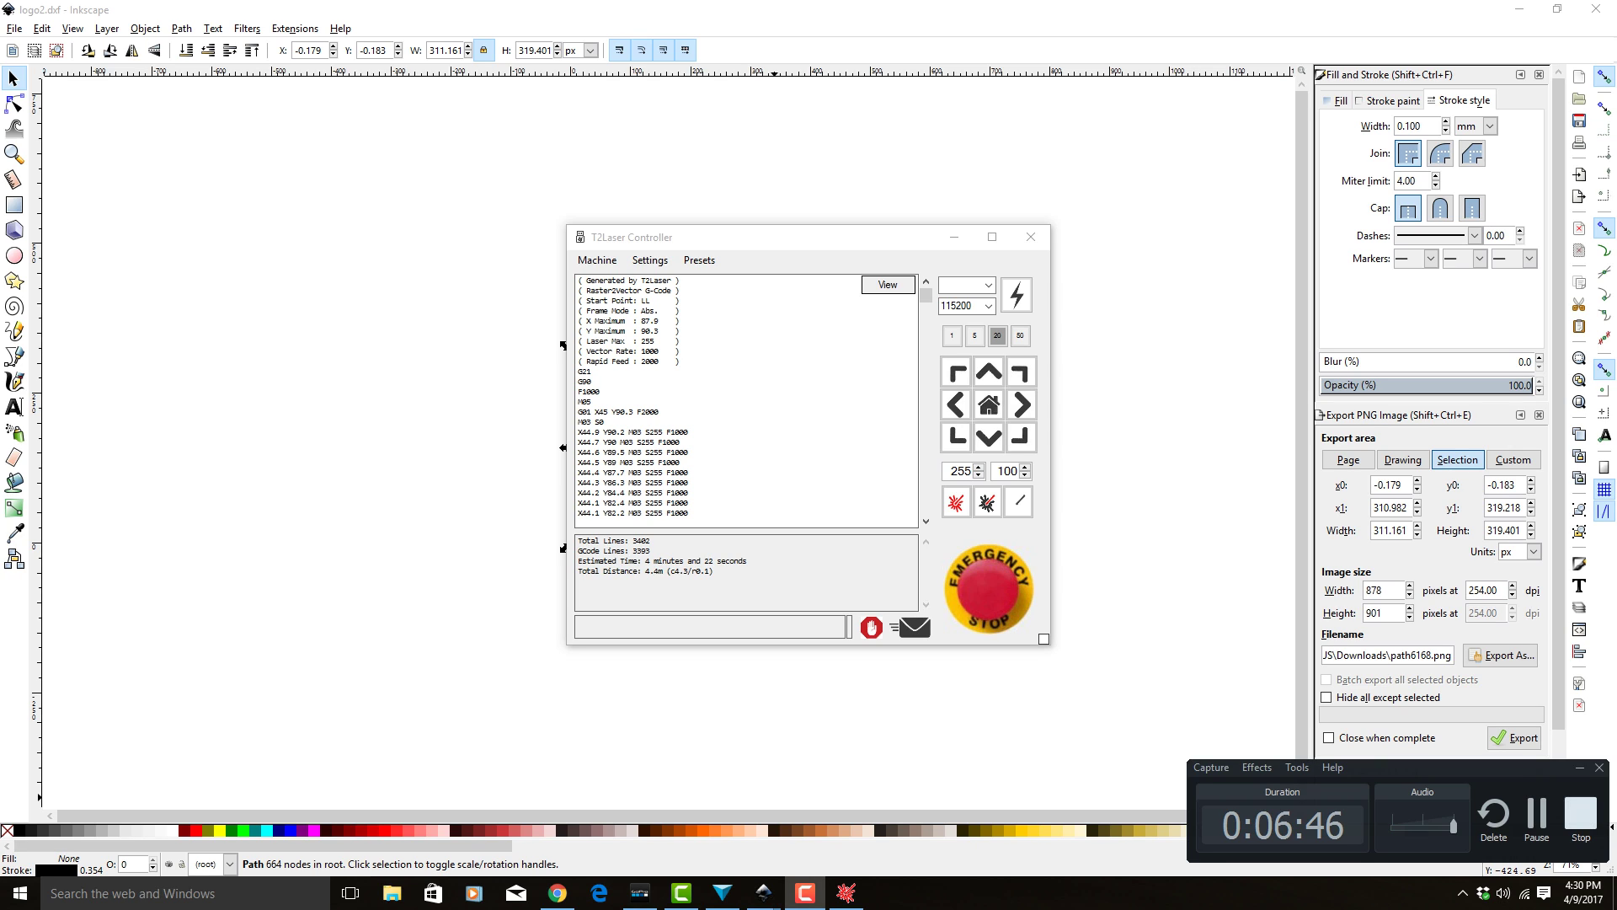
{"action": "left_click", "coordinate": [876, 438]}
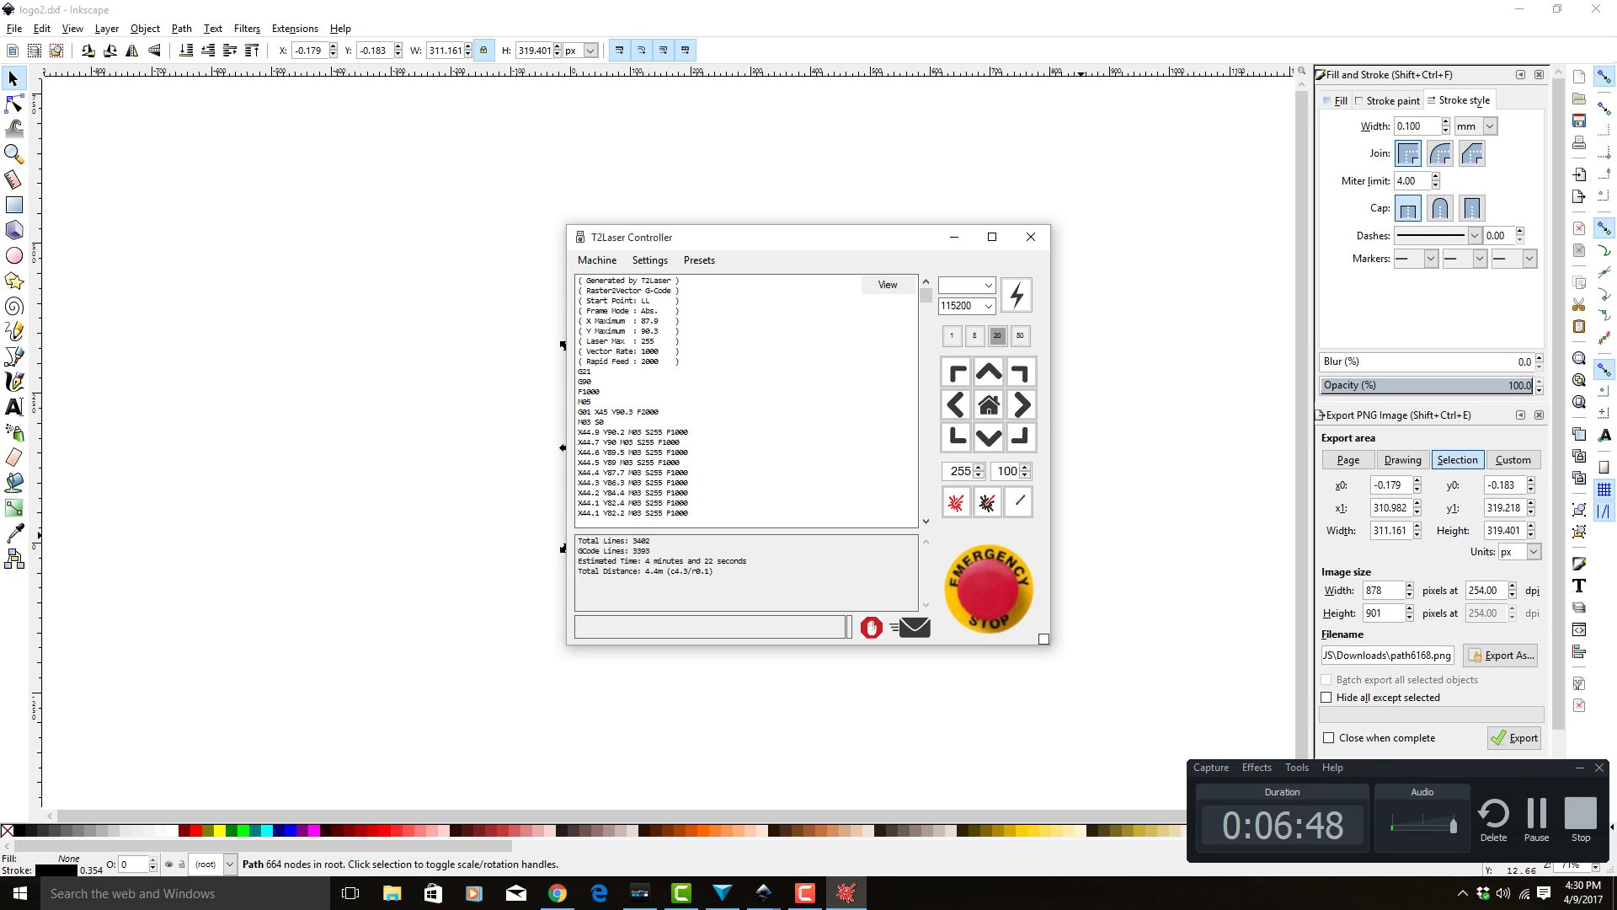